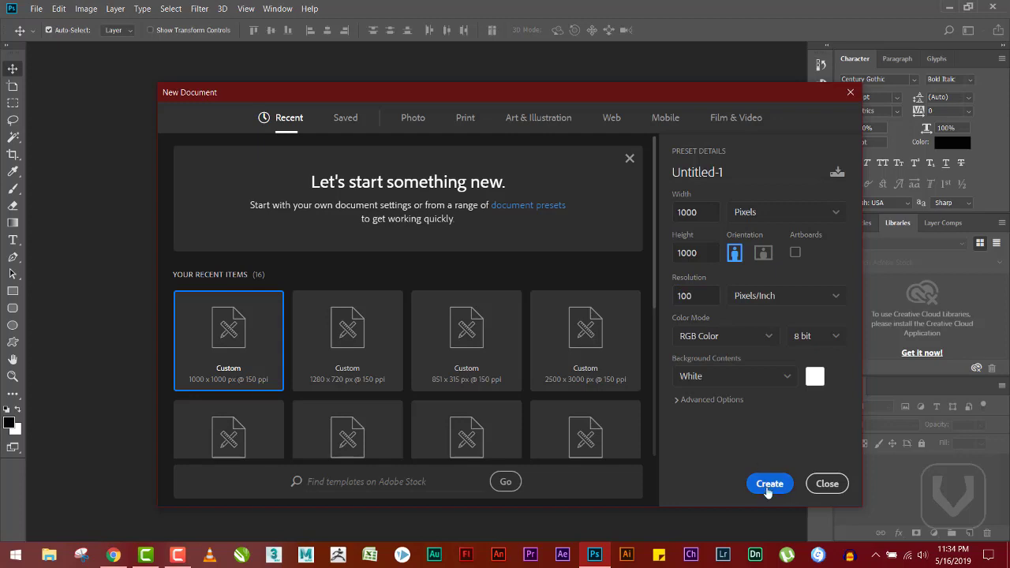
Create a 1000 x 1000 px white RGB document at 100 pixels/inch and load the Foreground to Background gradient preset for editing
{"action": "left_click", "coordinate": [770, 484]}
{"action": "key", "text": "g"}
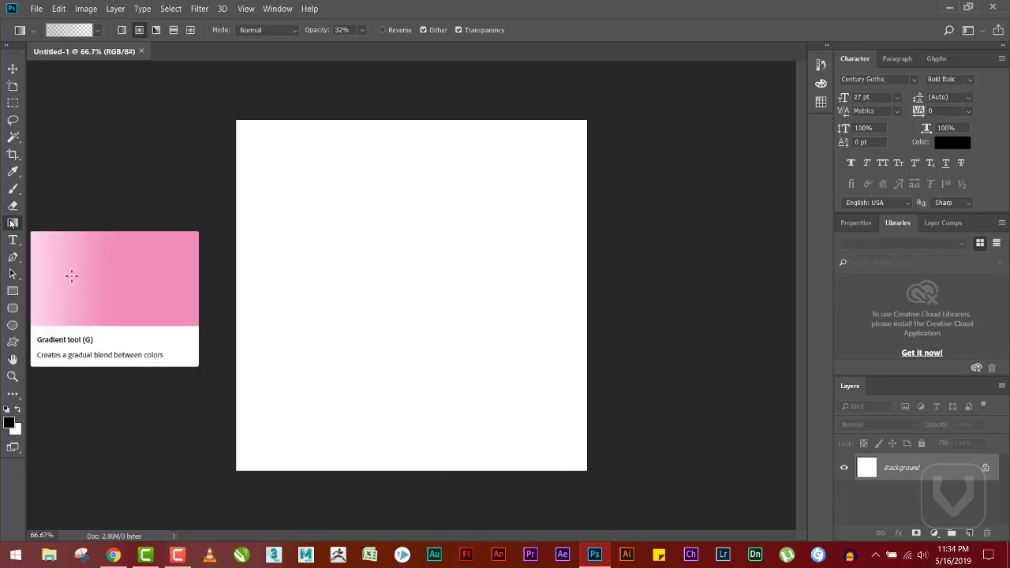
{"action": "left_click", "coordinate": [50, 32]}
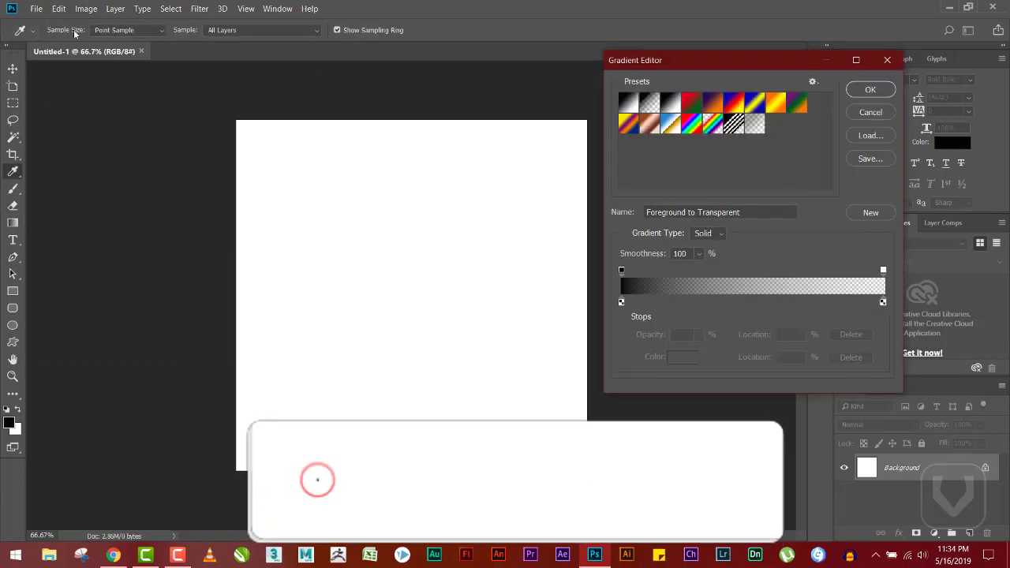
{"action": "left_click", "coordinate": [630, 102]}
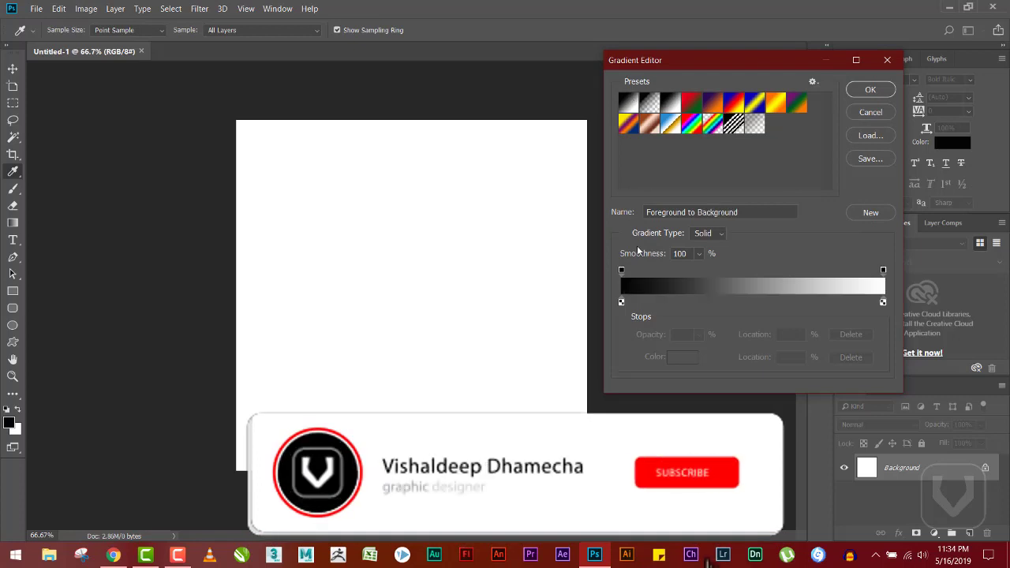
Set the gradient's starting colour stop to yellow f5d420
{"action": "left_click", "coordinate": [621, 302]}
{"action": "left_click", "coordinate": [683, 358]}
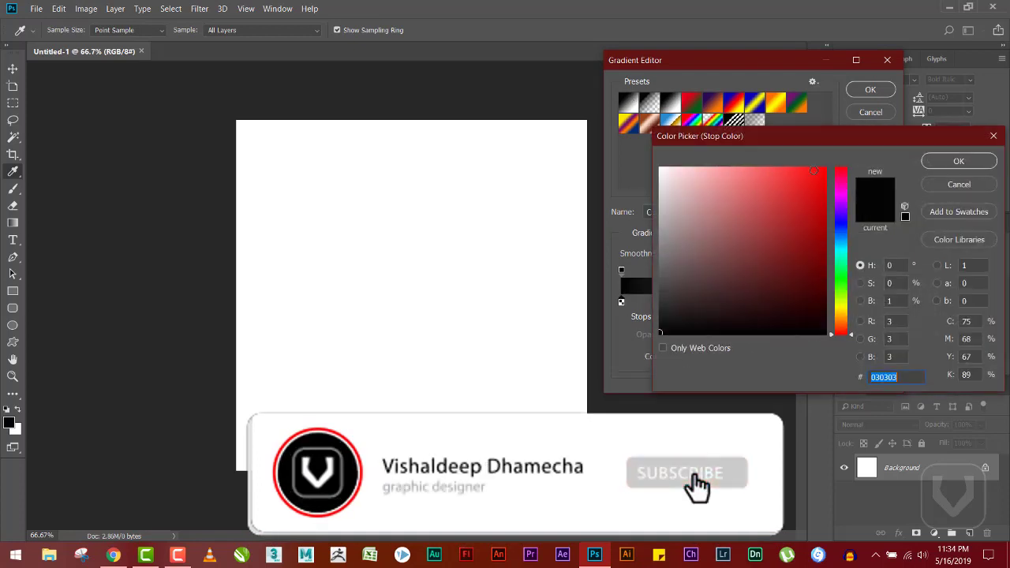
{"action": "left_click", "coordinate": [815, 179]}
{"action": "left_click_drag", "start_coordinate": [839, 190], "coordinate": [837, 314]}
{"action": "left_click", "coordinate": [803, 168]}
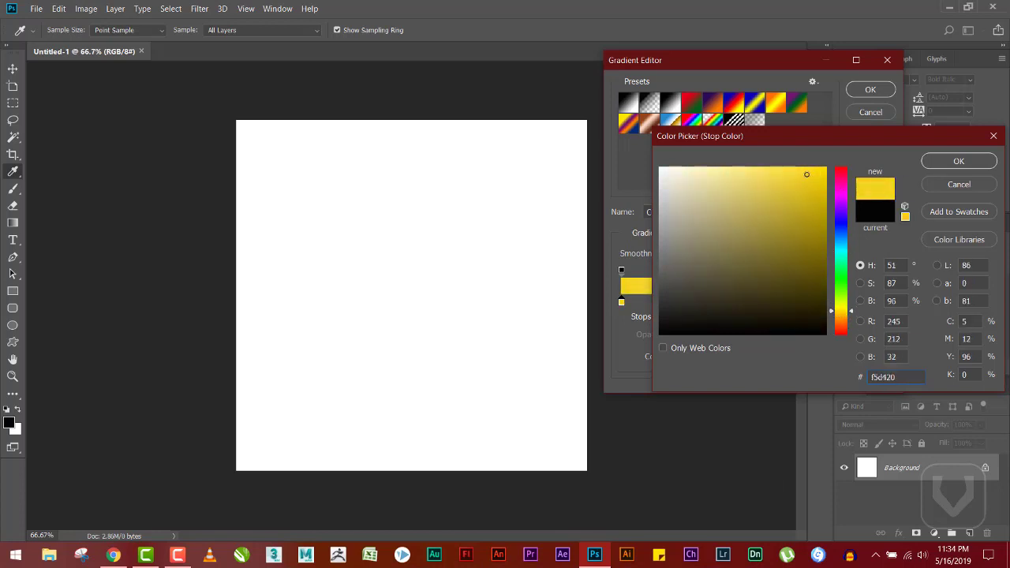
{"action": "left_click", "coordinate": [959, 161]}
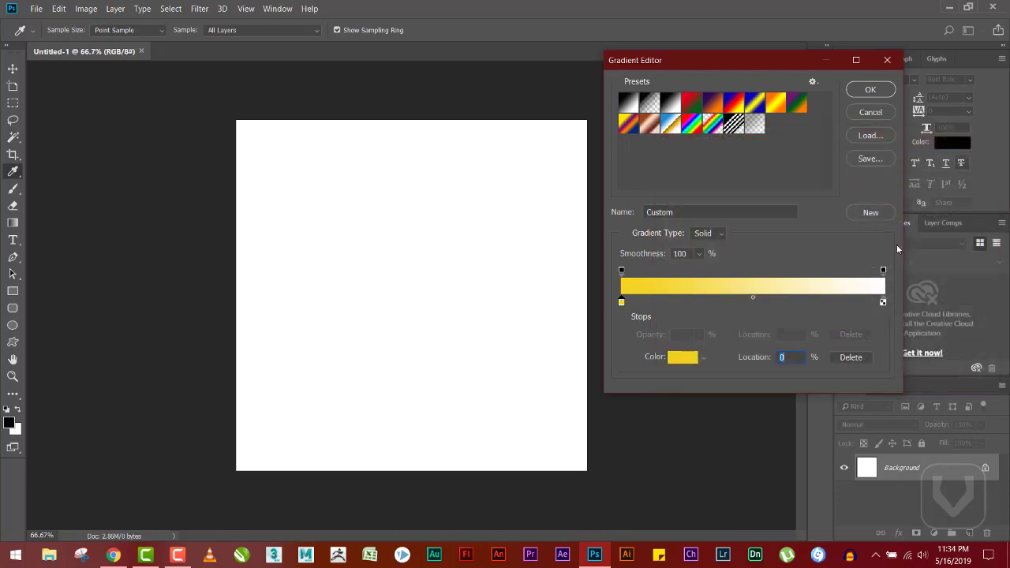
Set the gradient's end colour stop to a lighter yellow and accept the edited gradient
{"action": "left_click", "coordinate": [884, 302]}
{"action": "left_click", "coordinate": [740, 286]}
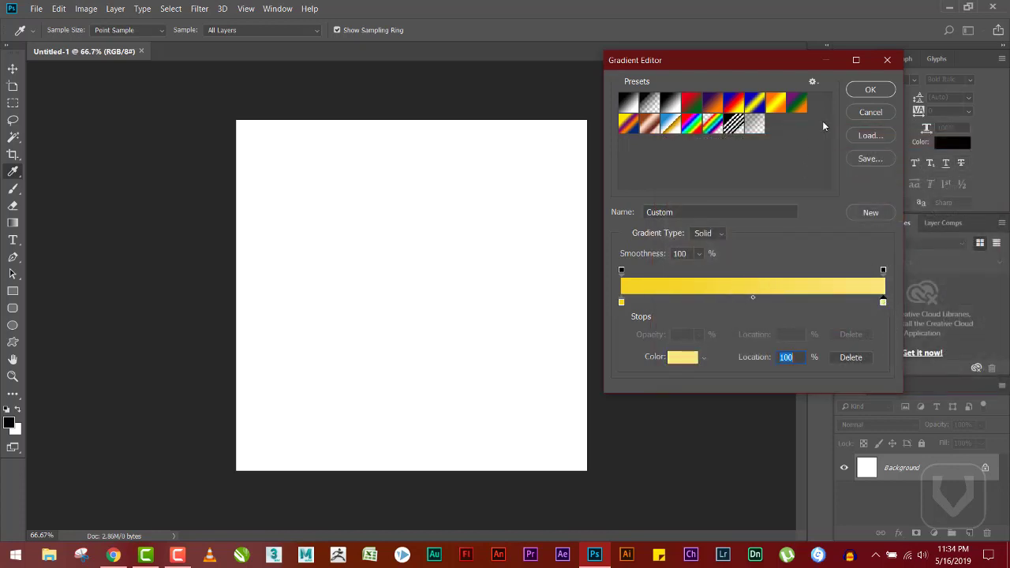
{"action": "left_click", "coordinate": [870, 89]}
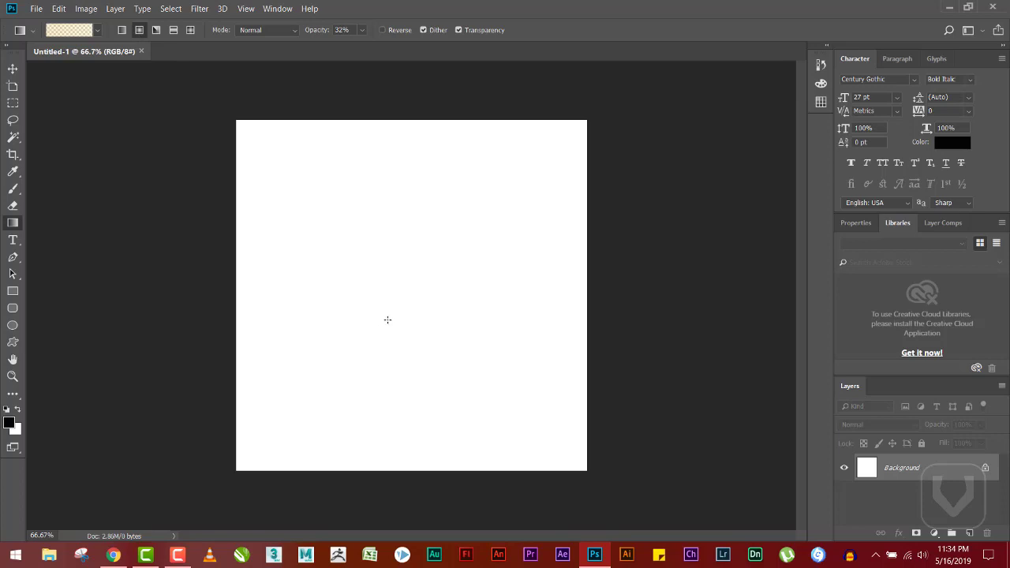
Fill the background with a reversed radial gradient at 100% opacity, drawn from near the canvas centre past its upper-right corner
{"action": "left_click_drag", "start_coordinate": [401, 301], "coordinate": [667, 97]}
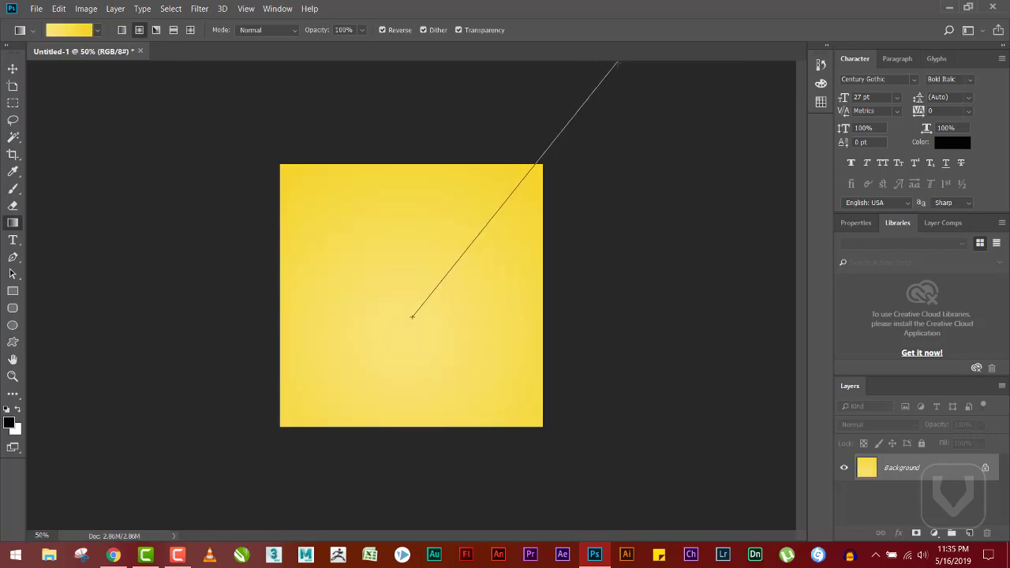
{"action": "left_click_drag", "start_coordinate": [619, 62], "coordinate": [617, 62]}
{"action": "left_click", "coordinate": [12, 70]}
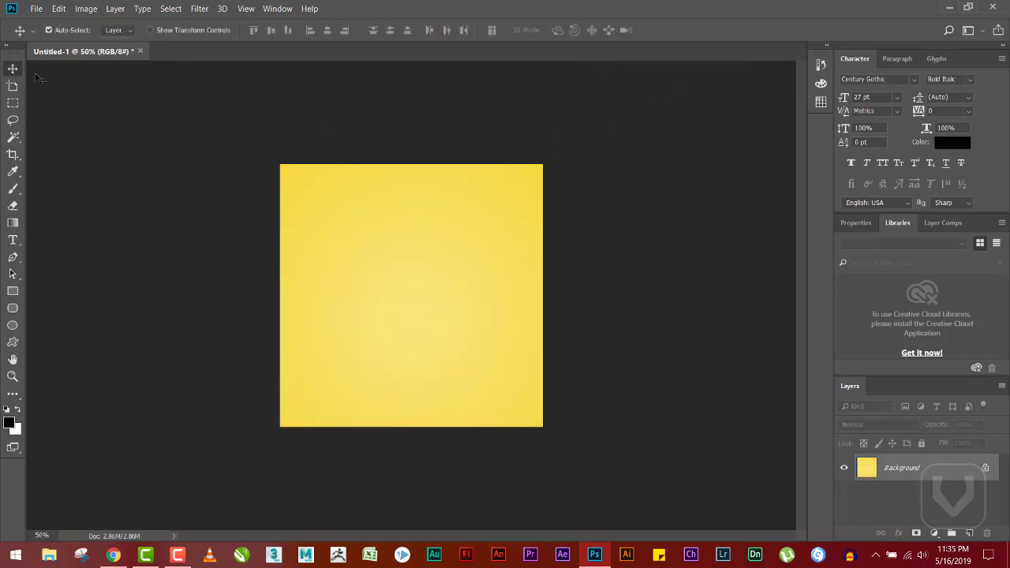
Close the Libraries tab group to make more room for the layer list
{"action": "key", "text": "ctrl+0"}
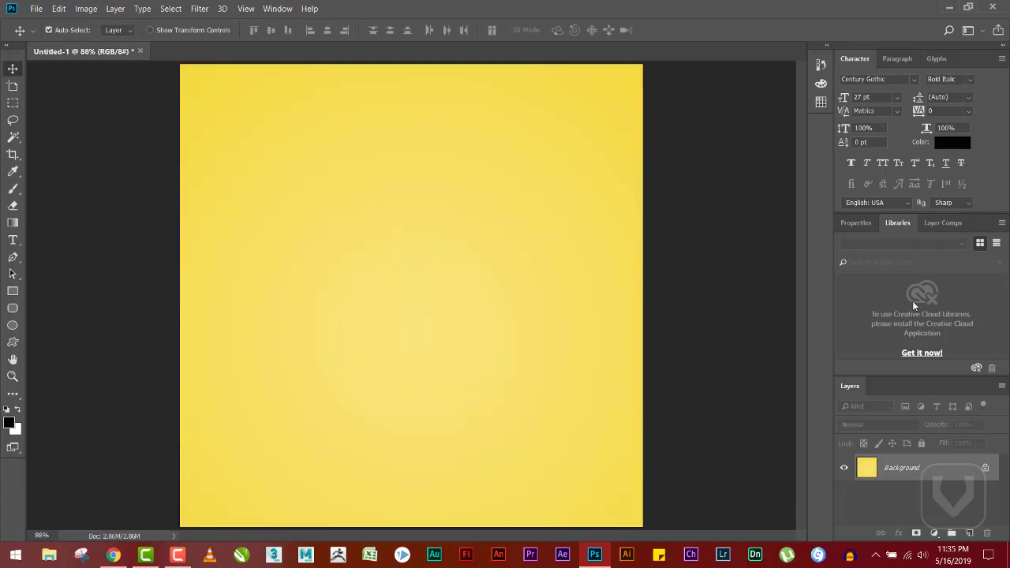
{"action": "left_click", "coordinate": [1001, 223]}
{"action": "left_click", "coordinate": [882, 327]}
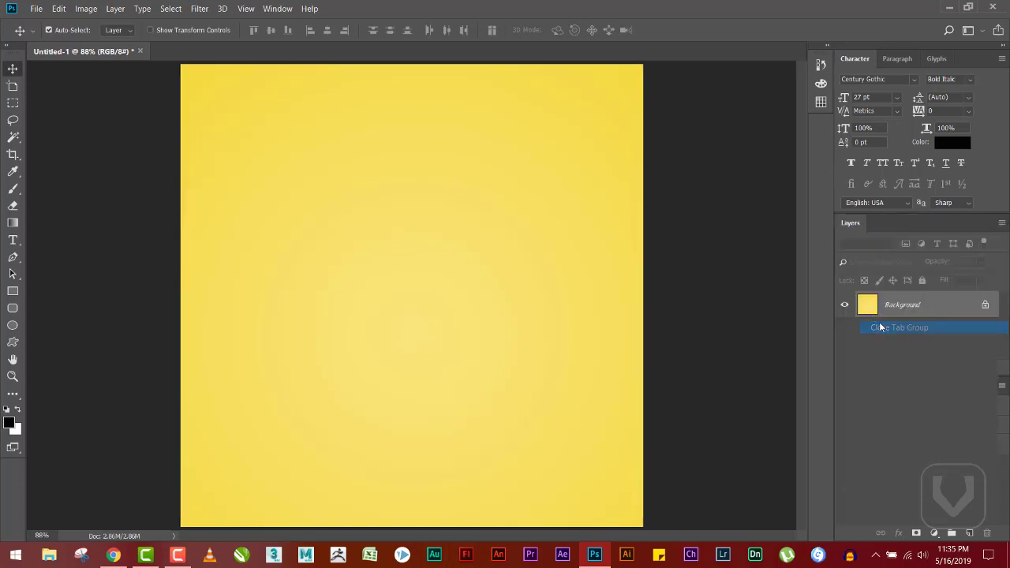
Add the text "w" in the upper-left area of the canvas and set its font style to Regular
{"action": "key", "text": "t"}
{"action": "left_click", "coordinate": [281, 168]}
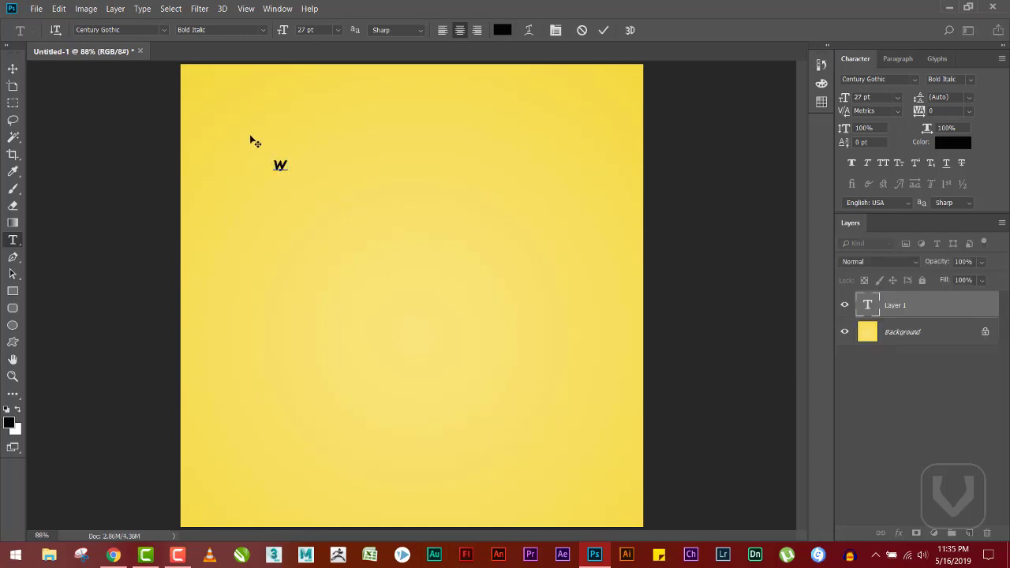
{"action": "key", "text": "ctrl+a"}
{"action": "left_click", "coordinate": [263, 30]}
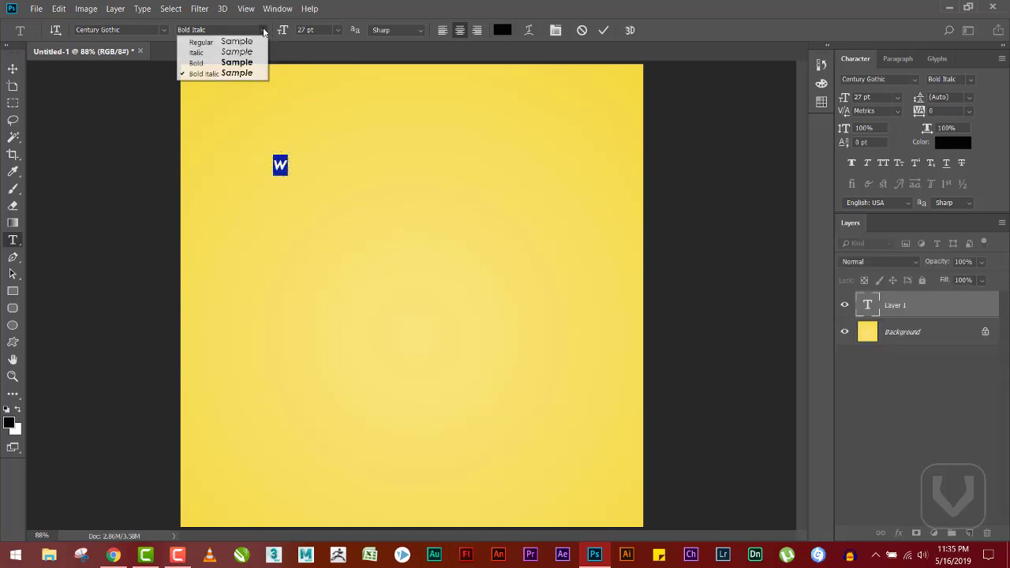
{"action": "left_click", "coordinate": [245, 39]}
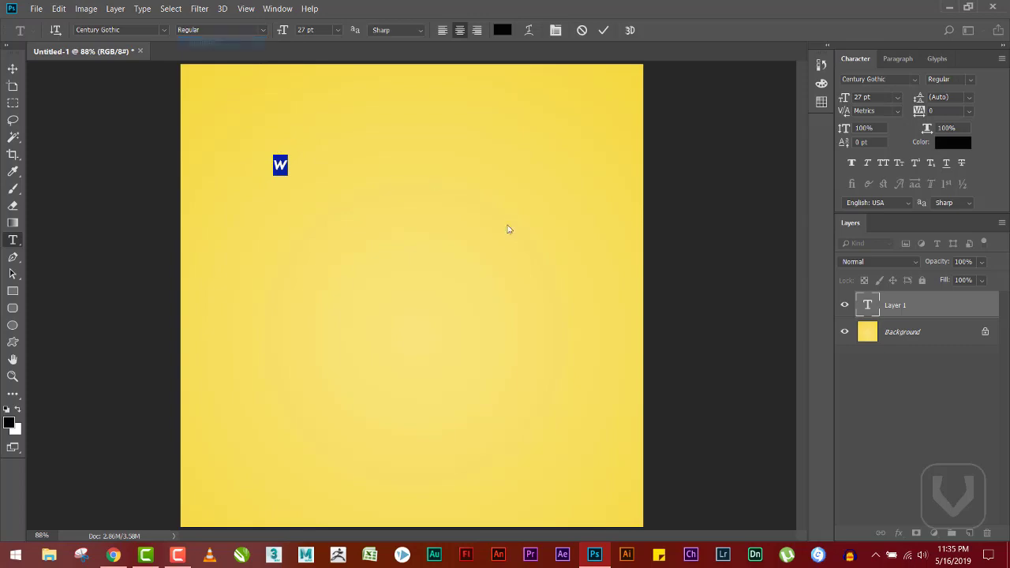
Change the letter's font to Lemon/Milk Regular and commit the text
{"action": "left_click", "coordinate": [105, 33]}
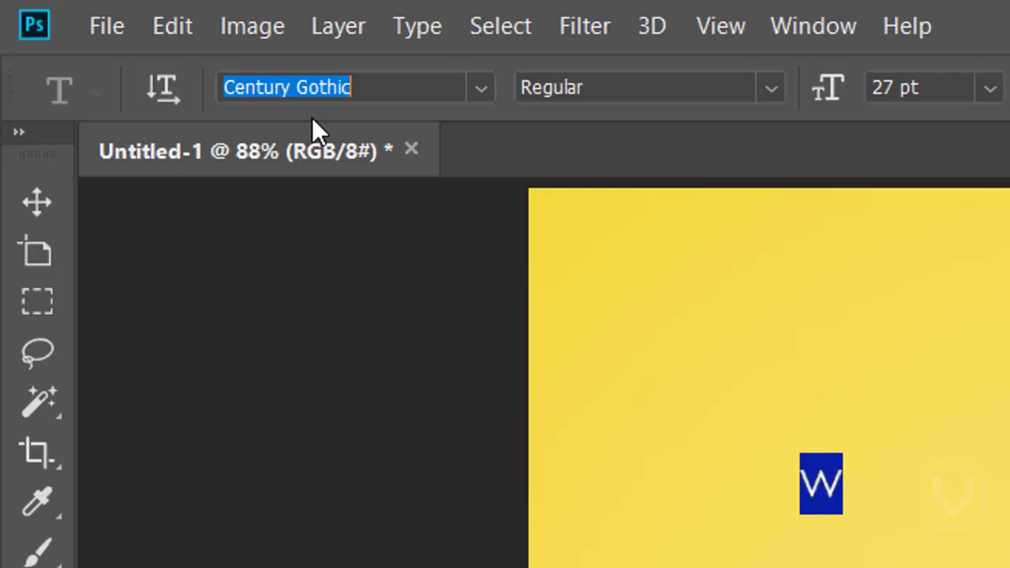
{"action": "type", "text": "lemon"}
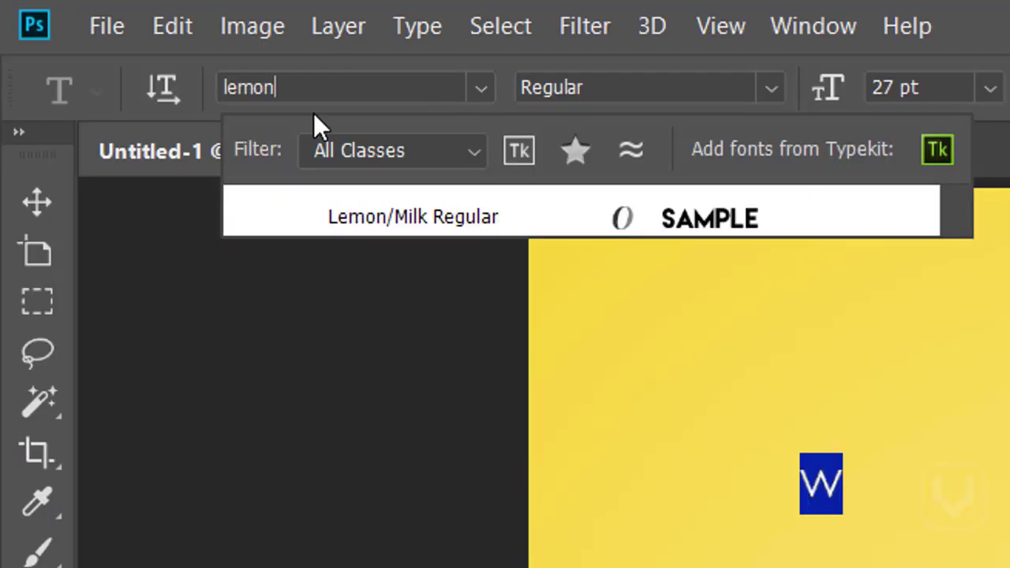
{"action": "left_click", "coordinate": [466, 218]}
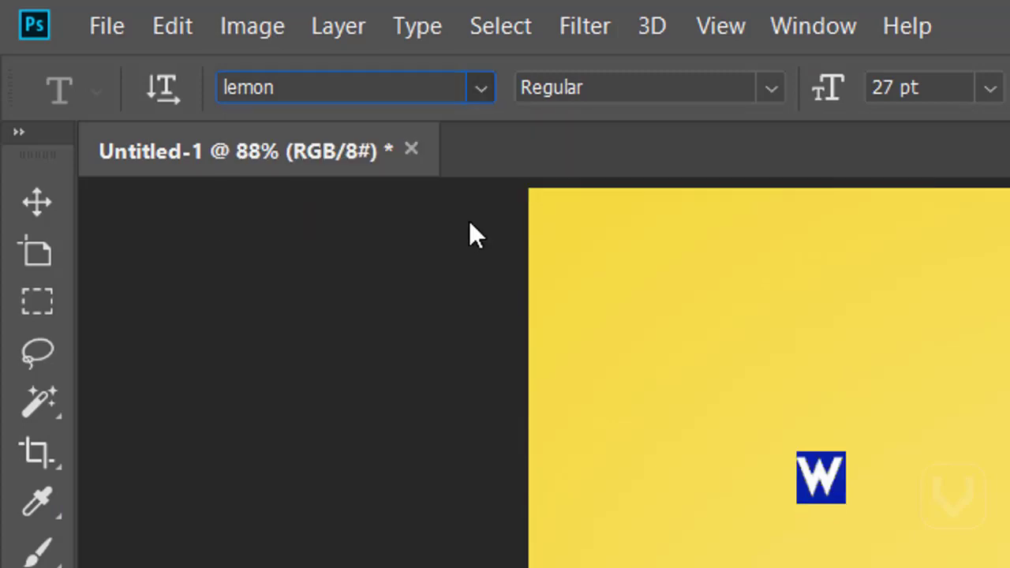
{"action": "left_click", "coordinate": [24, 202]}
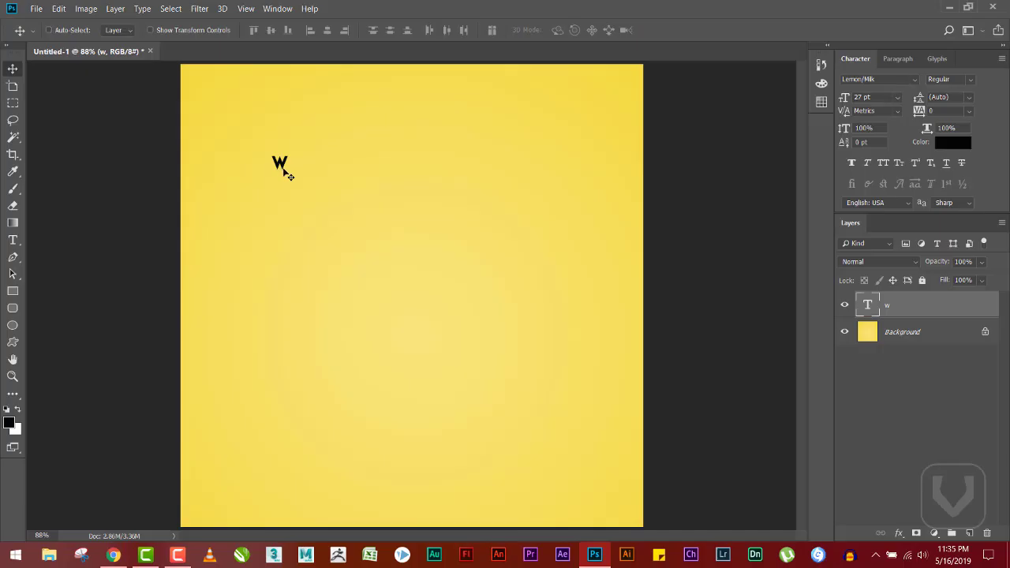
Scale the W up to about 503 pt so that it fills most of the canvas
{"action": "key", "text": "ctrl+t"}
{"action": "left_click_drag", "start_coordinate": [289, 172], "coordinate": [605, 451]}
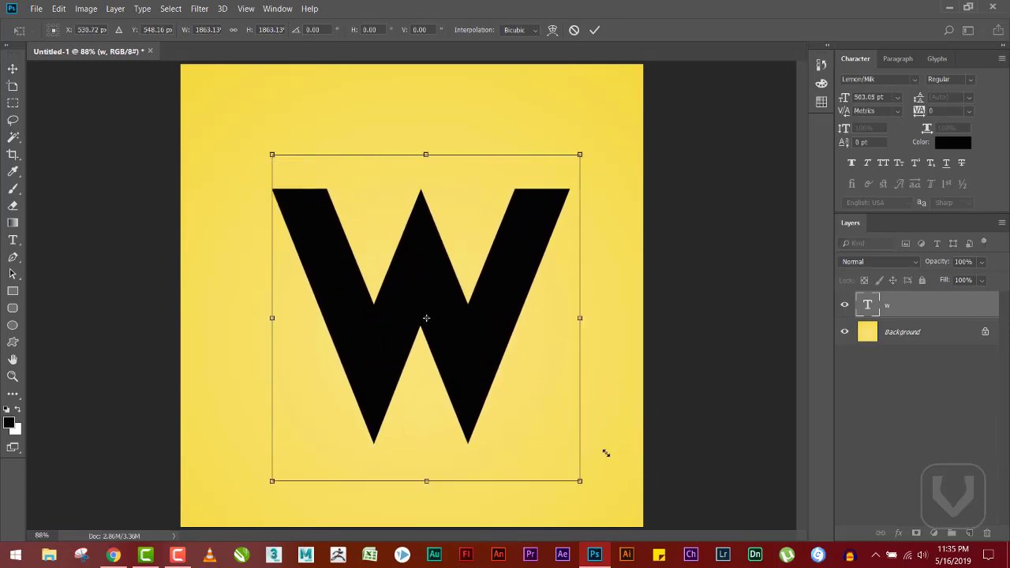
{"action": "key", "text": "Return"}
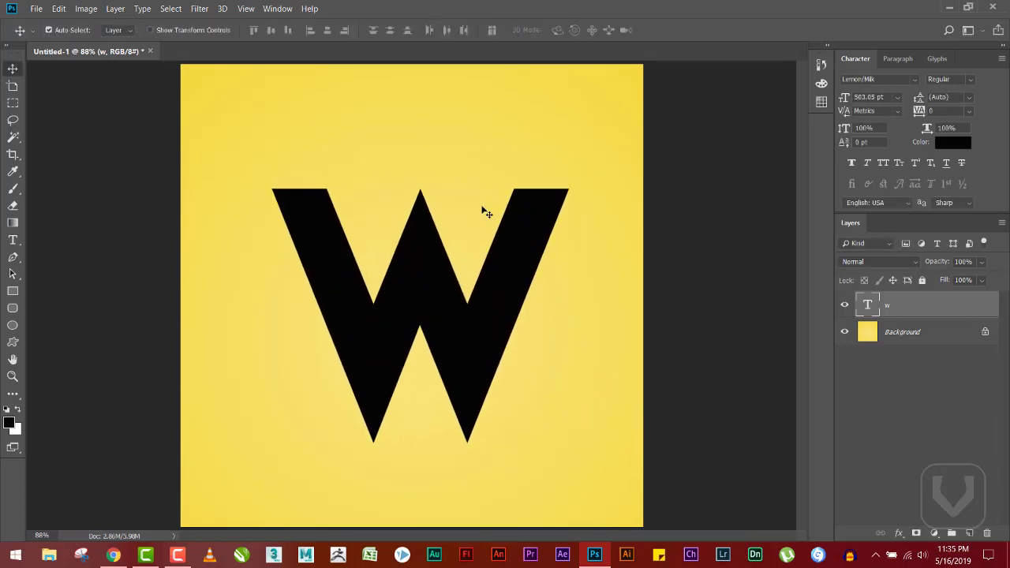
Rasterize the W text layer and centre it horizontally and vertically on the background
{"action": "right_click", "coordinate": [918, 311]}
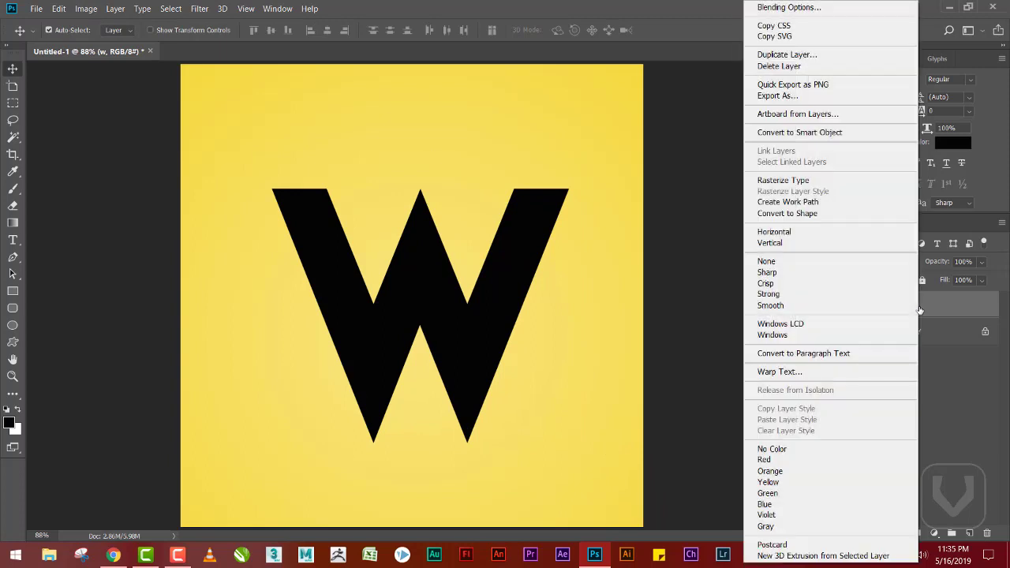
{"action": "left_click", "coordinate": [780, 180]}
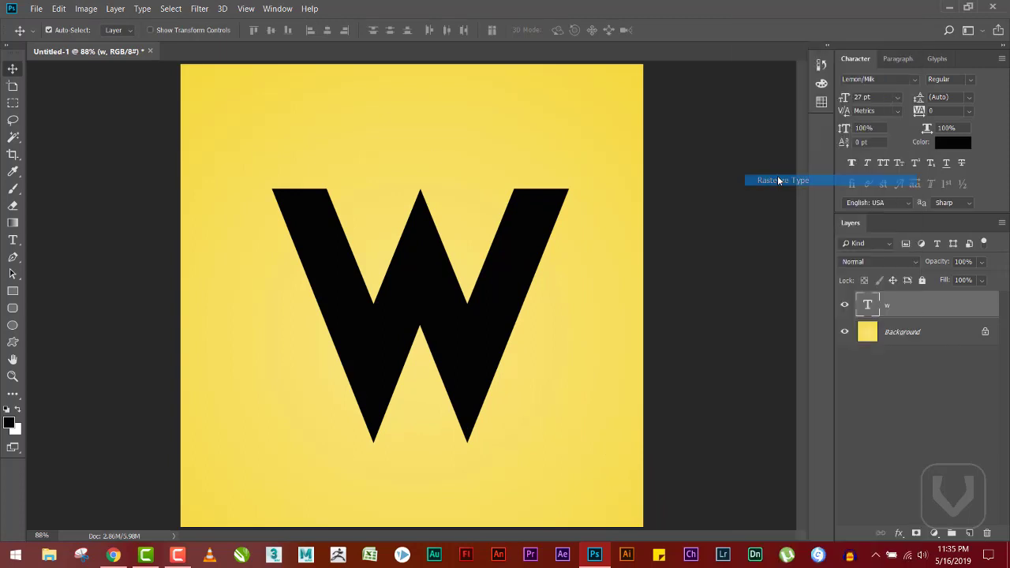
{"action": "left_click", "coordinate": [902, 334], "text": "shift"}
{"action": "left_click", "coordinate": [327, 30]}
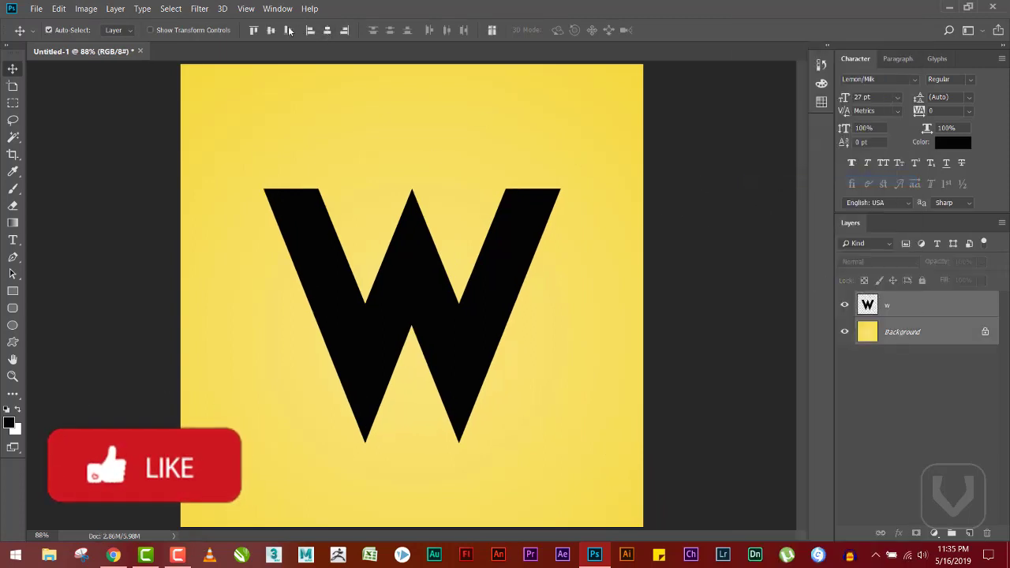
{"action": "left_click", "coordinate": [271, 30]}
{"action": "left_click", "coordinate": [676, 205]}
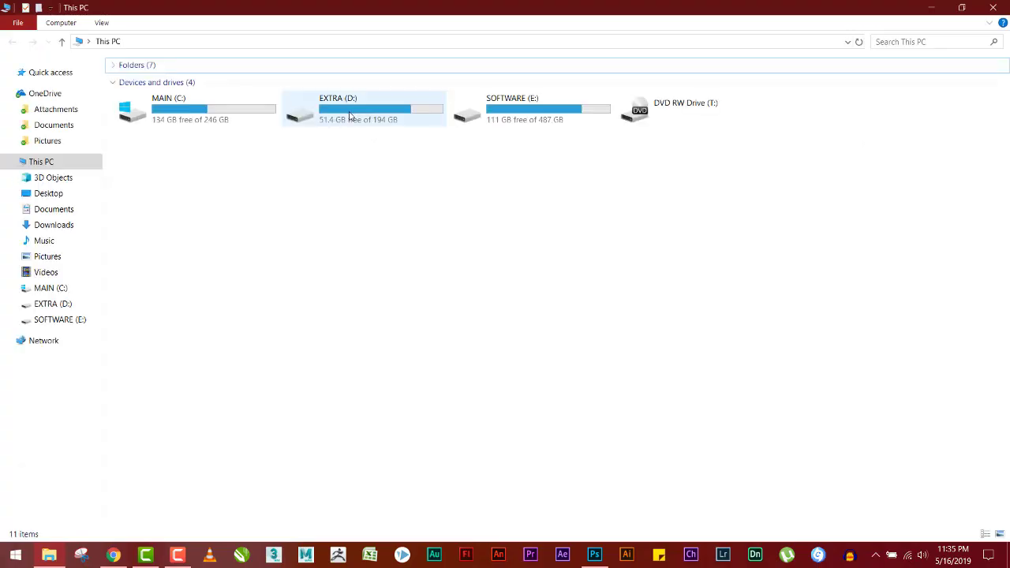
In File Explorer, open Youtube > Video > Watch design on drive D: and select the Megir-Top-Brand-Sport-Watch photo
{"action": "double_click", "coordinate": [350, 115]}
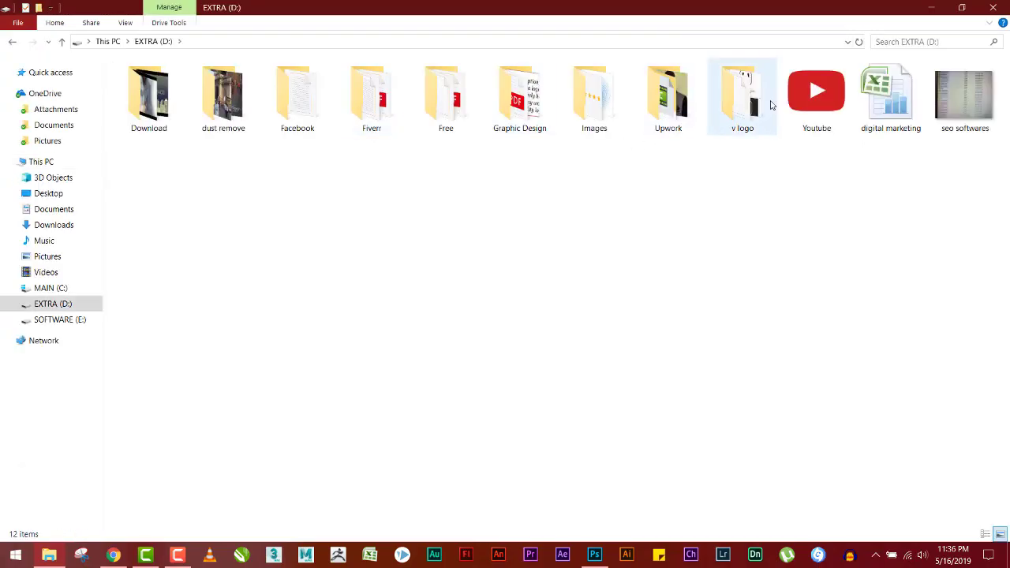
{"action": "double_click", "coordinate": [817, 96]}
{"action": "double_click", "coordinate": [307, 101]}
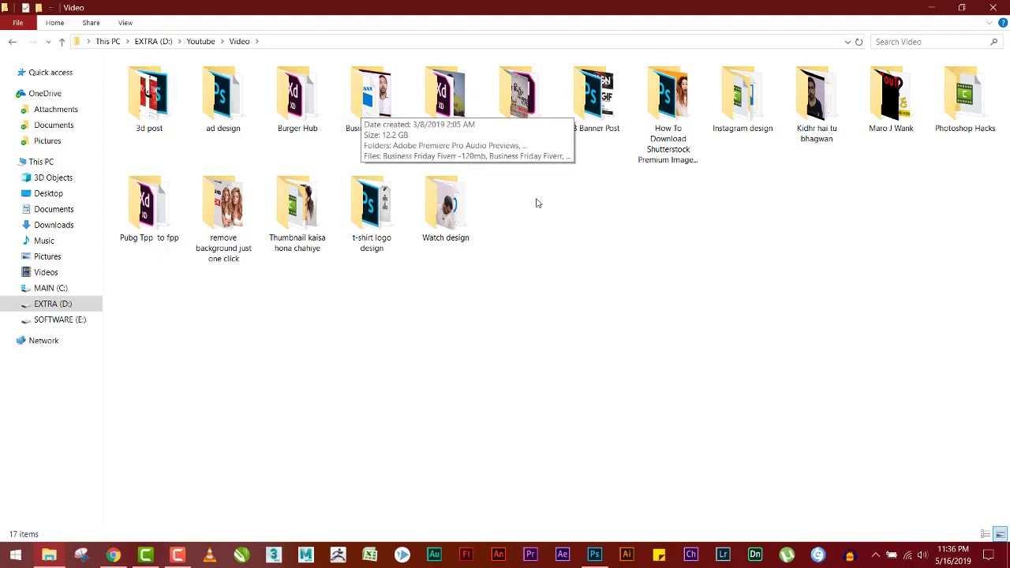
{"action": "key", "text": "w"}
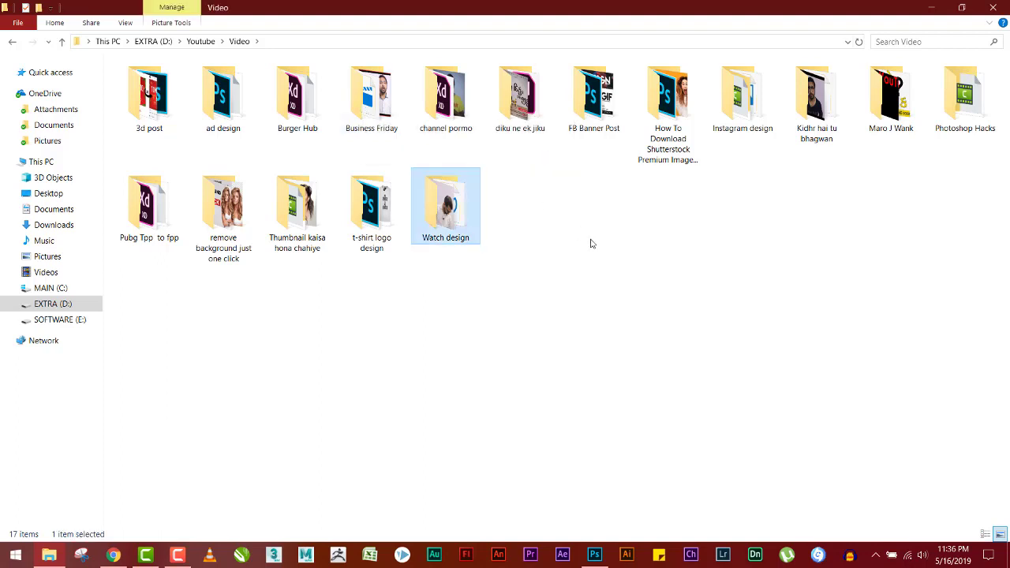
{"action": "key", "text": "Return"}
{"action": "left_click", "coordinate": [367, 85]}
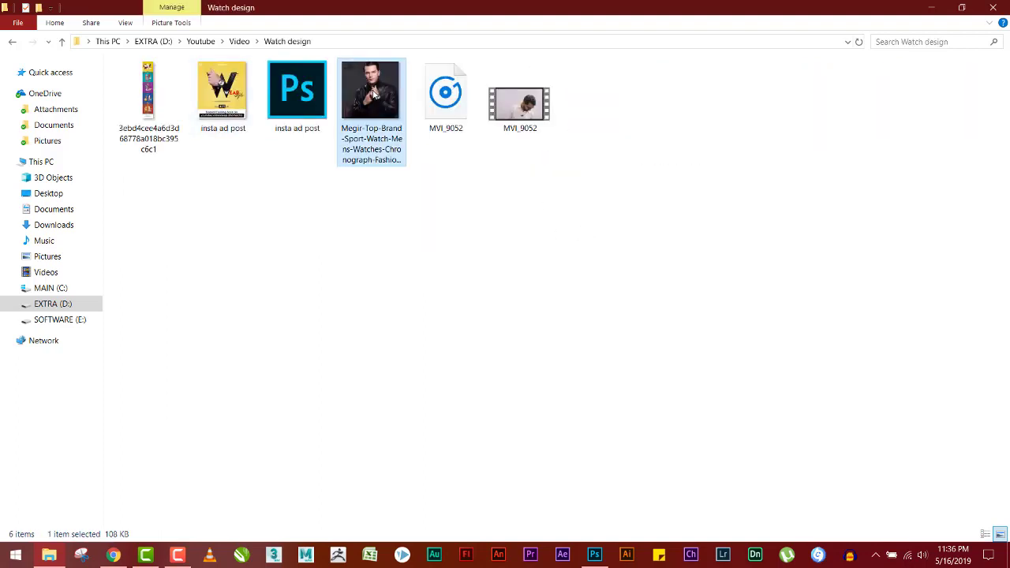
Switch back to Photoshop and place the Megir watch photo in the document at 90% scale, above the W layer
{"action": "key", "text": "alt+Tab"}
{"action": "left_click_drag", "start_coordinate": [375, 93], "coordinate": [401, 198]}
{"action": "left_click_drag", "start_coordinate": [466, 183], "coordinate": [467, 184]}
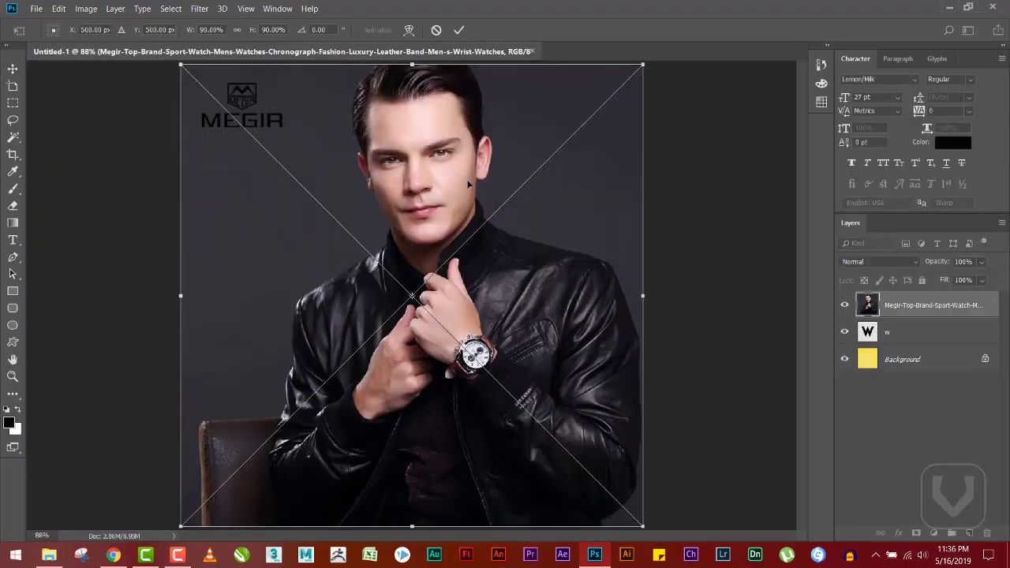
{"action": "key", "text": "Return"}
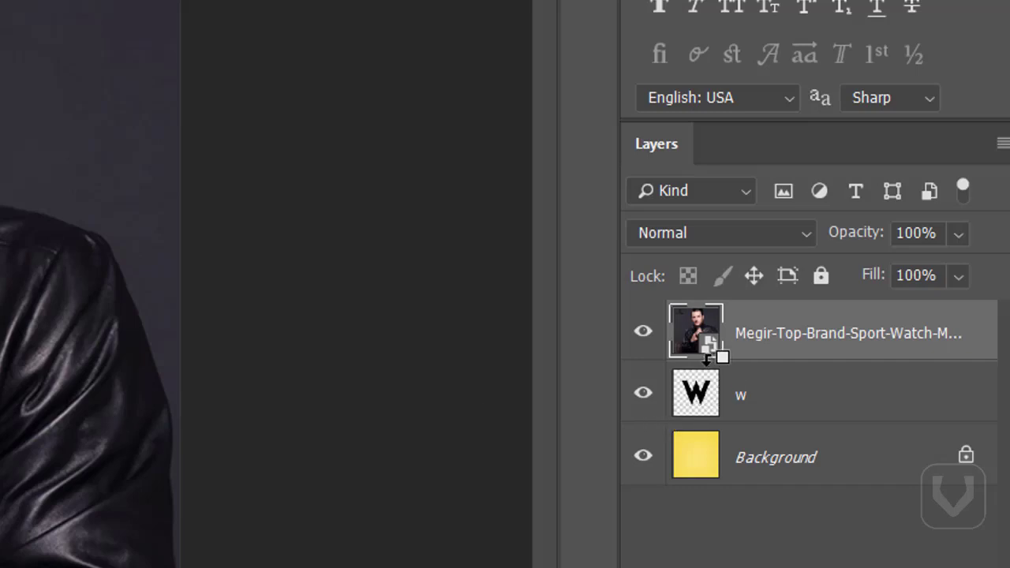
Clip the watch photo to the W layer and move it so the watch sits near the letter's centre
{"action": "left_click", "coordinate": [707, 359], "text": "alt"}
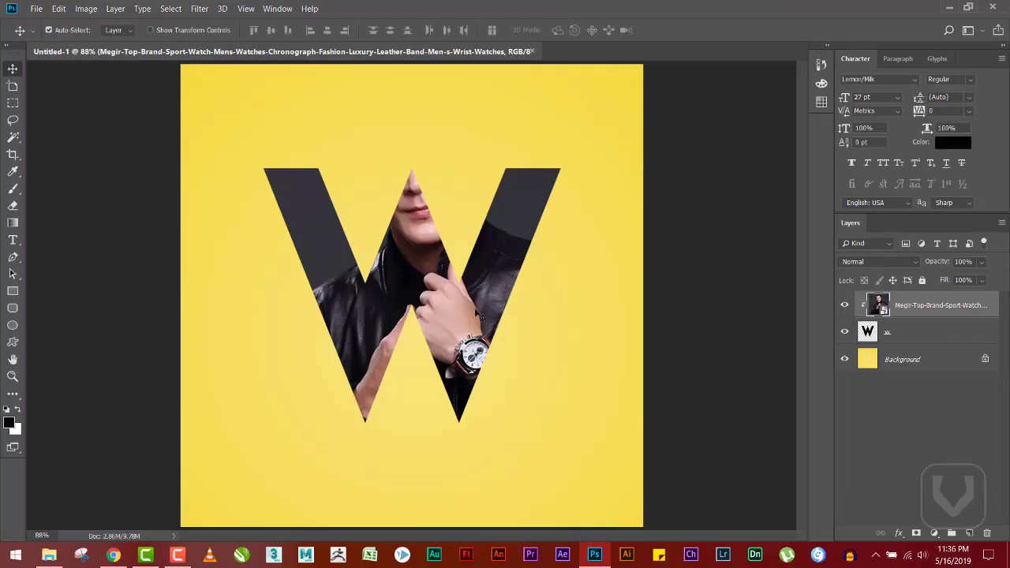
{"action": "left_click_drag", "start_coordinate": [476, 313], "coordinate": [417, 292]}
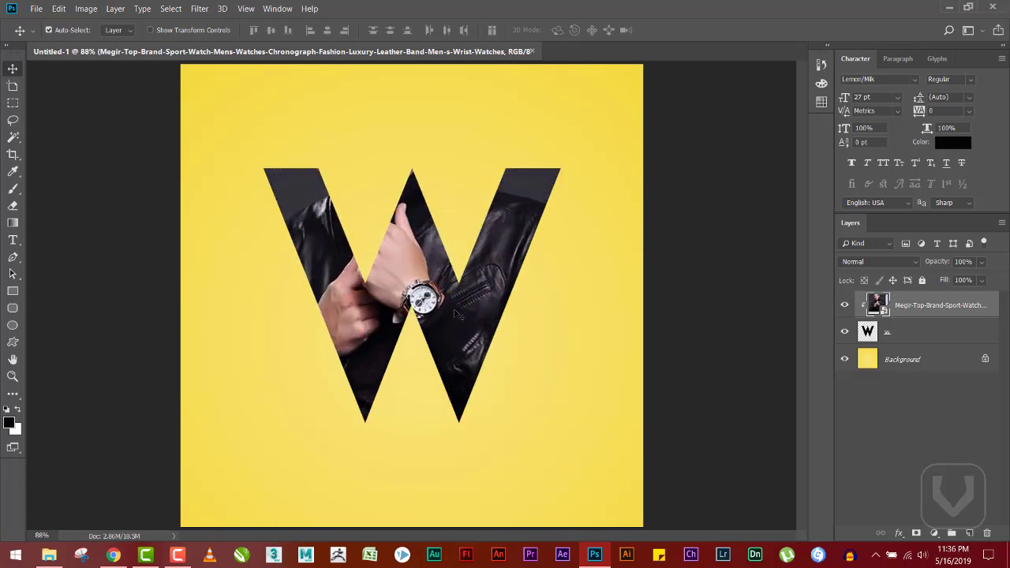
{"action": "left_click_drag", "start_coordinate": [454, 314], "coordinate": [454, 300]}
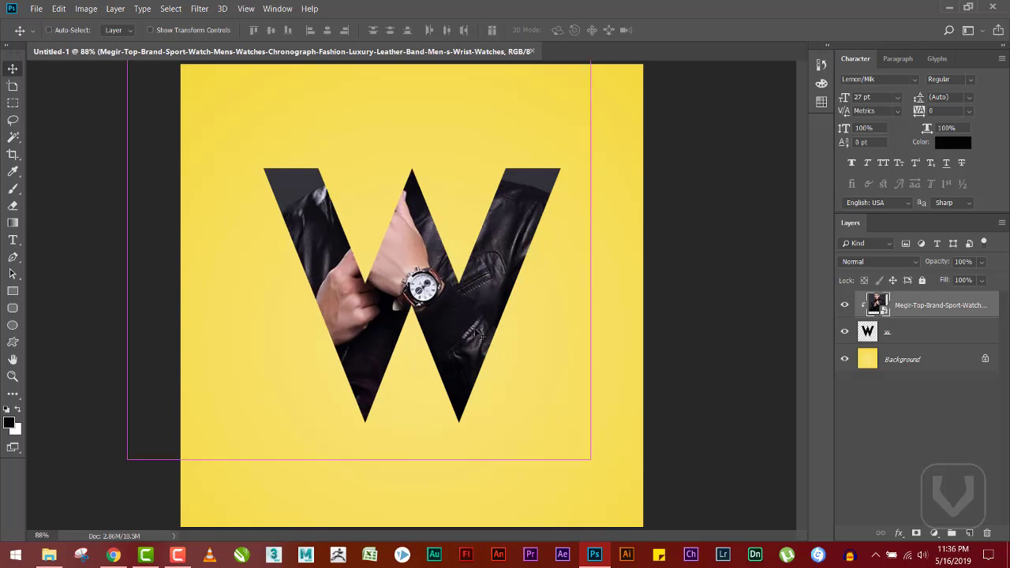
Rotate the clipped watch photo about 19° counterclockwise and enlarge it to about 146%, keeping the watch at the W's centre
{"action": "key", "text": "ctrl+t"}
{"action": "left_click_drag", "start_coordinate": [660, 338], "coordinate": [654, 237]}
{"action": "left_click_drag", "start_coordinate": [569, 284], "coordinate": [550, 315]}
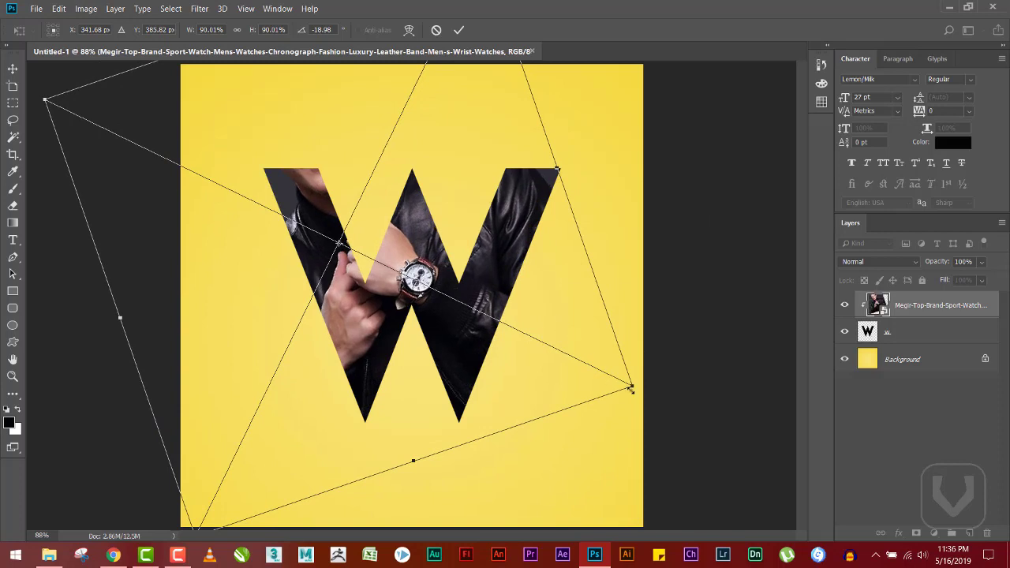
{"action": "left_click_drag", "start_coordinate": [632, 389], "coordinate": [772, 450]}
{"action": "left_click_drag", "start_coordinate": [639, 411], "coordinate": [599, 393]}
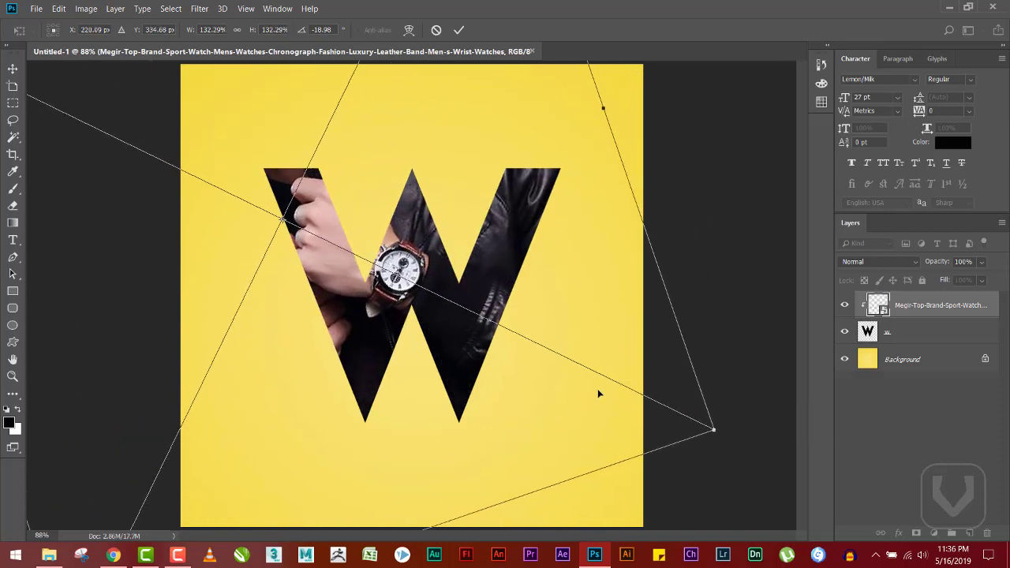
{"action": "key", "text": "ctrl+minus"}
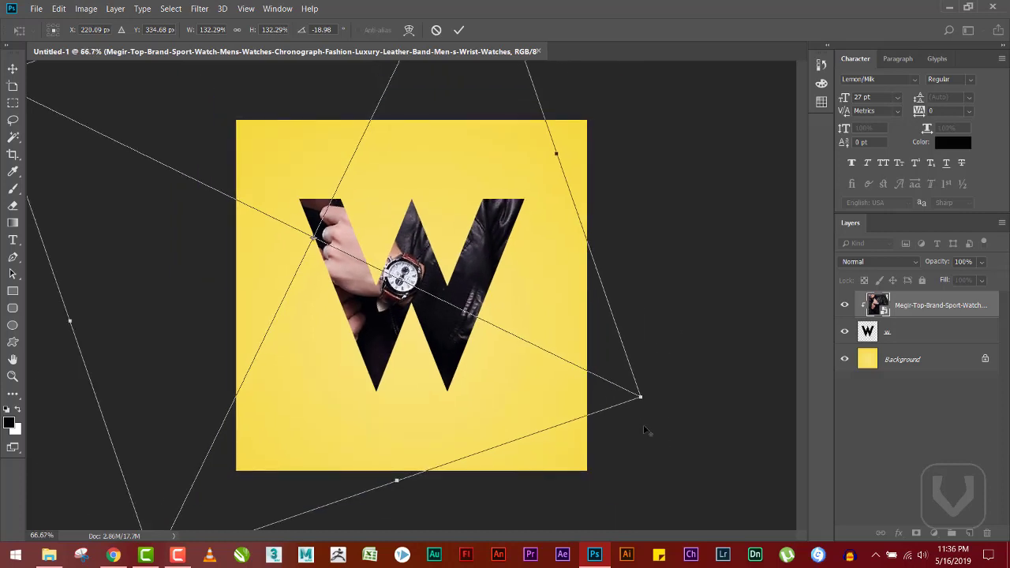
{"action": "left_click_drag", "start_coordinate": [642, 401], "coordinate": [673, 385]}
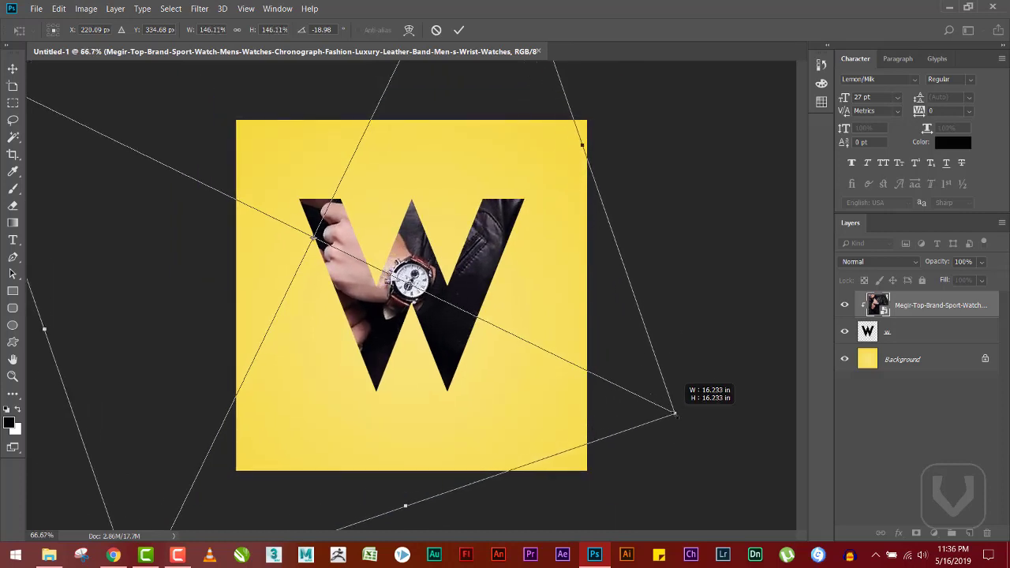
{"action": "key", "text": "Return"}
Nudge the watch photo upward and fine-tune it sideways so the watch sits on the W's middle junction
{"action": "key", "text": "Up"}
{"action": "key", "text": "Up"}
{"action": "key", "text": "Up"}
{"action": "key", "text": "Up"}
{"action": "key", "text": "Up"}
{"action": "key", "text": "Up"}
{"action": "key", "text": "Up"}
{"action": "key", "text": "Up"}
{"action": "key", "text": "Up"}
{"action": "key", "text": "Up"}
{"action": "key", "text": "Up"}
{"action": "key", "text": "Up"}
{"action": "key", "text": "Up"}
{"action": "key", "text": "Up"}
{"action": "key", "text": "Up"}
{"action": "key", "text": "Up"}
{"action": "key", "text": "Up"}
{"action": "key", "text": "Up"}
{"action": "key", "text": "Up"}
{"action": "key", "text": "Up"}
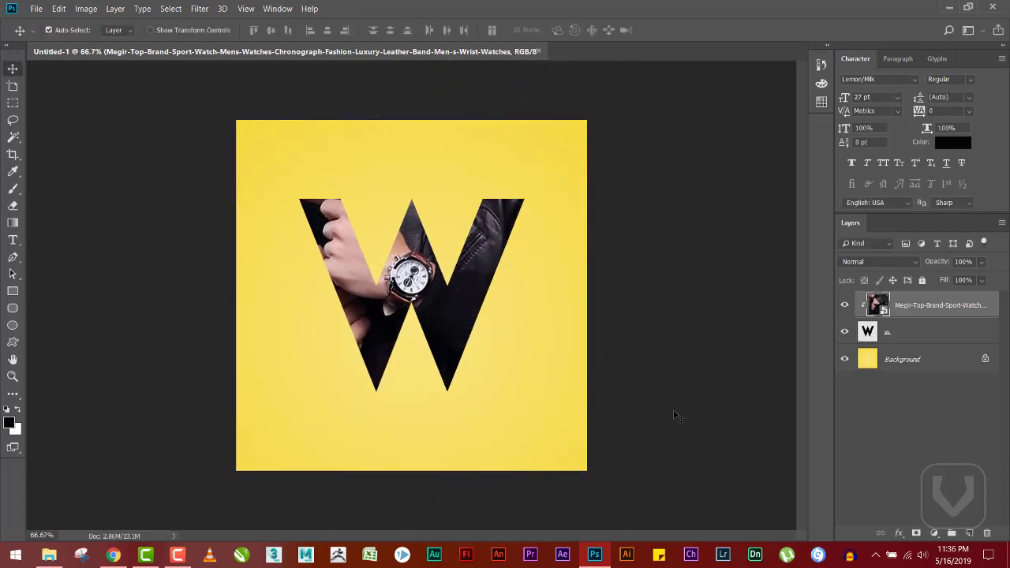
{"action": "key", "text": "Left"}
{"action": "key", "text": "Left"}
{"action": "key", "text": "Left"}
{"action": "key", "text": "Left"}
{"action": "key", "text": "Left"}
{"action": "key", "text": "Left"}
{"action": "key", "text": "Right"}
{"action": "key", "text": "Right"}
{"action": "key", "text": "Right"}
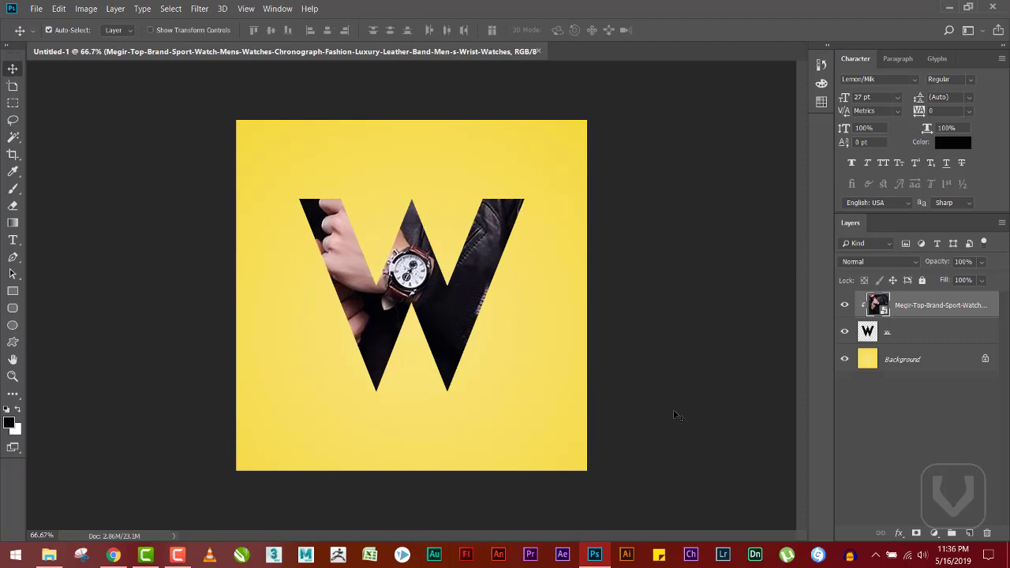
{"action": "key", "text": "Right"}
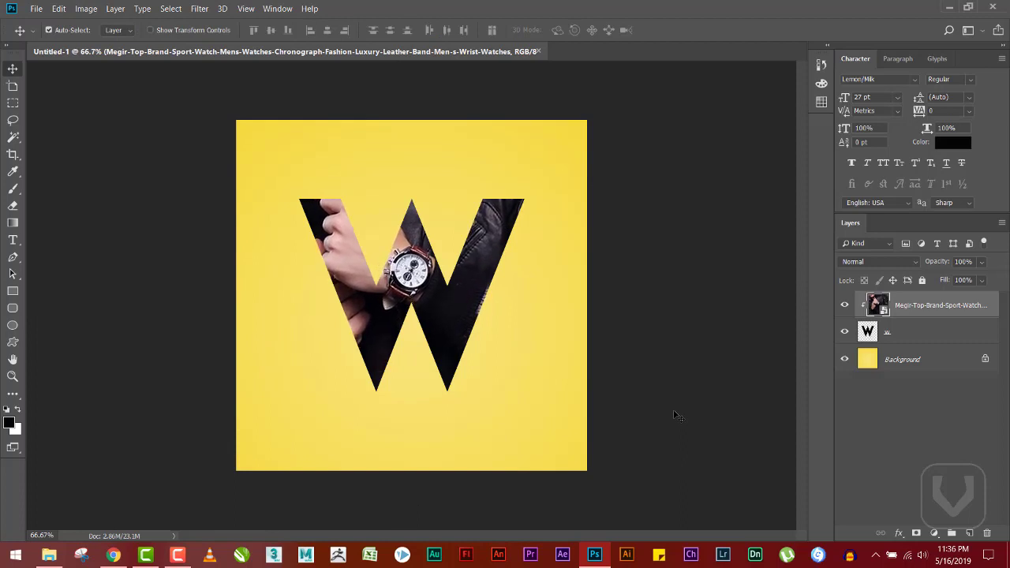
{"action": "key", "text": "ctrl+plus"}
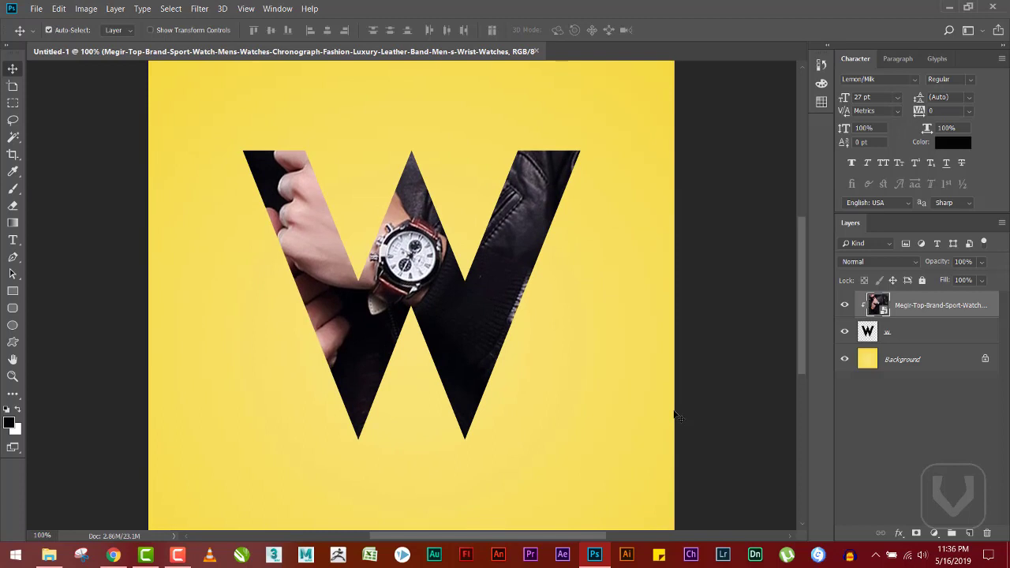
{"action": "key", "text": "Left"}
{"action": "key", "text": "Left"}
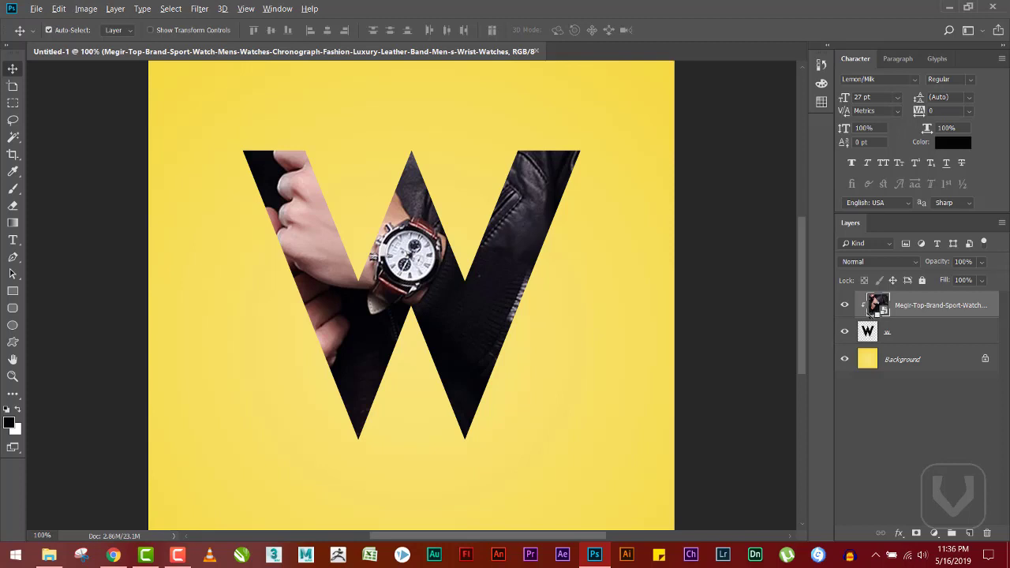
Release the photo's clipping mask and outline the raised hand and watch with the Pen tool, loading the path as a selection
{"action": "key", "text": "ctrl+alt+g"}
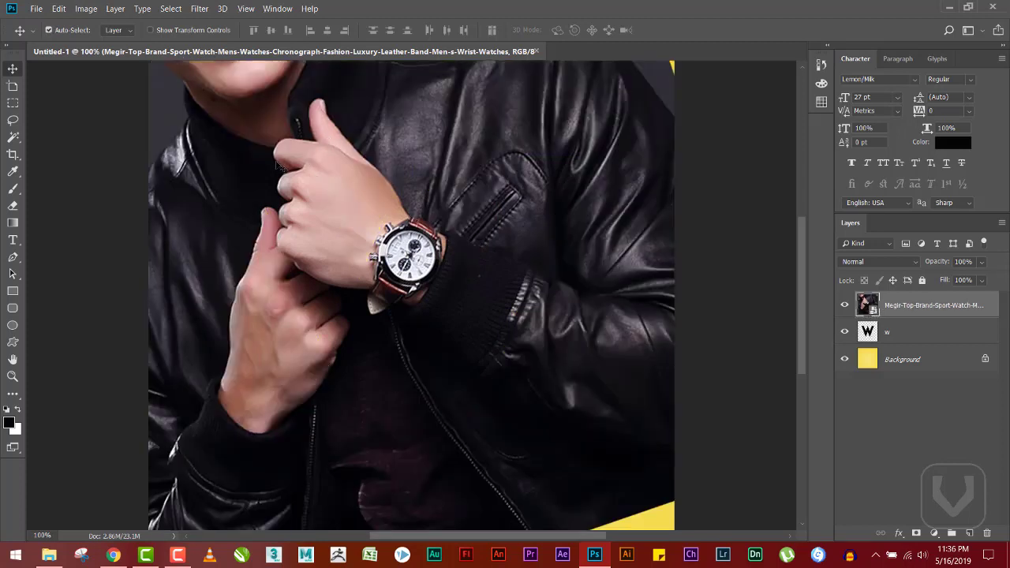
{"action": "scroll", "coordinate": [274, 164], "scroll_direction": "up", "scroll_amount": 3}
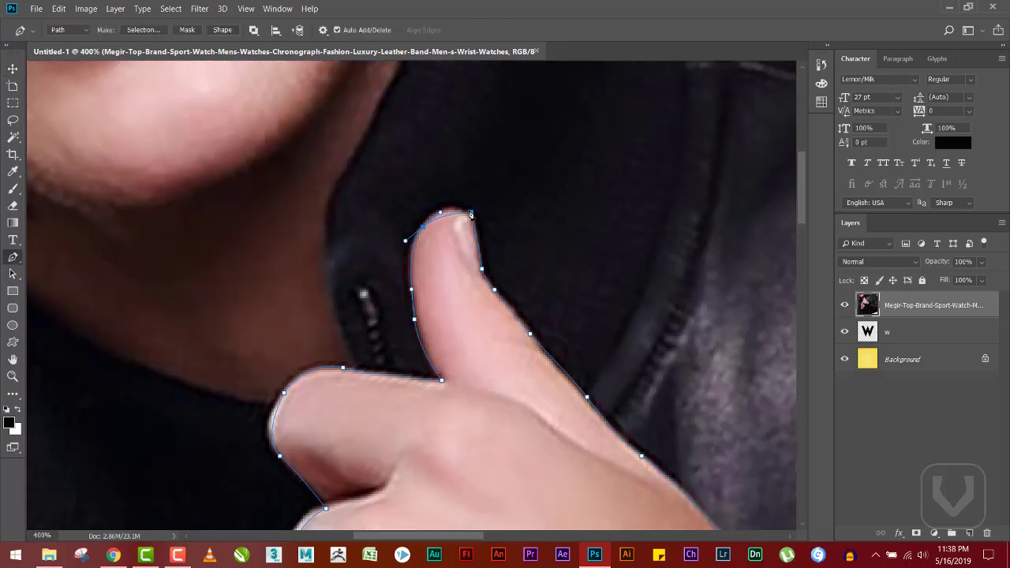
{"action": "left_click", "coordinate": [447, 206]}
{"action": "key", "text": "ctrl+Return"}
{"action": "key", "text": "ctrl+0"}
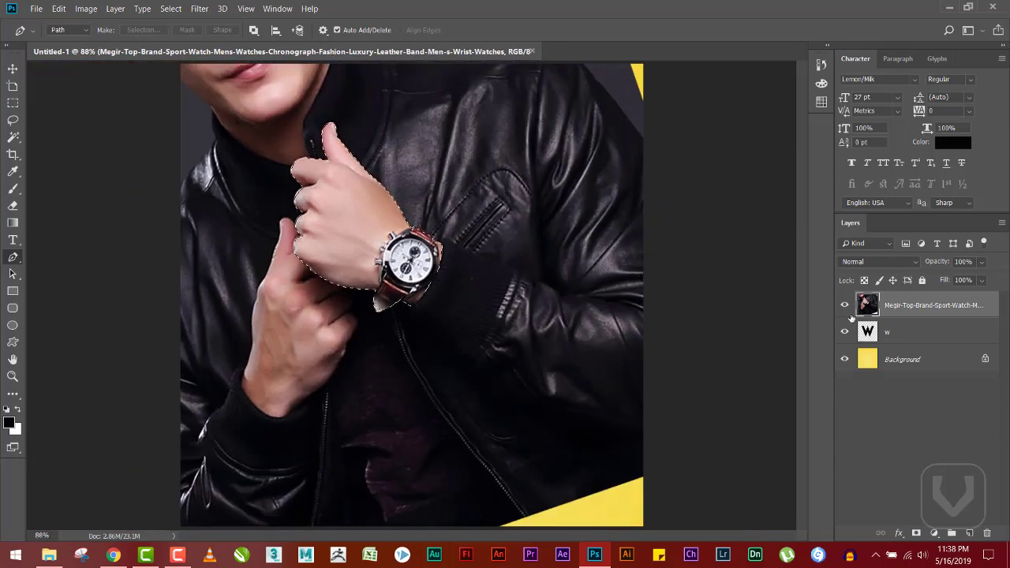
Copy the selected hand and watch to a new layer and clip the original photo to the W again
{"action": "key", "text": "ctrl+j"}
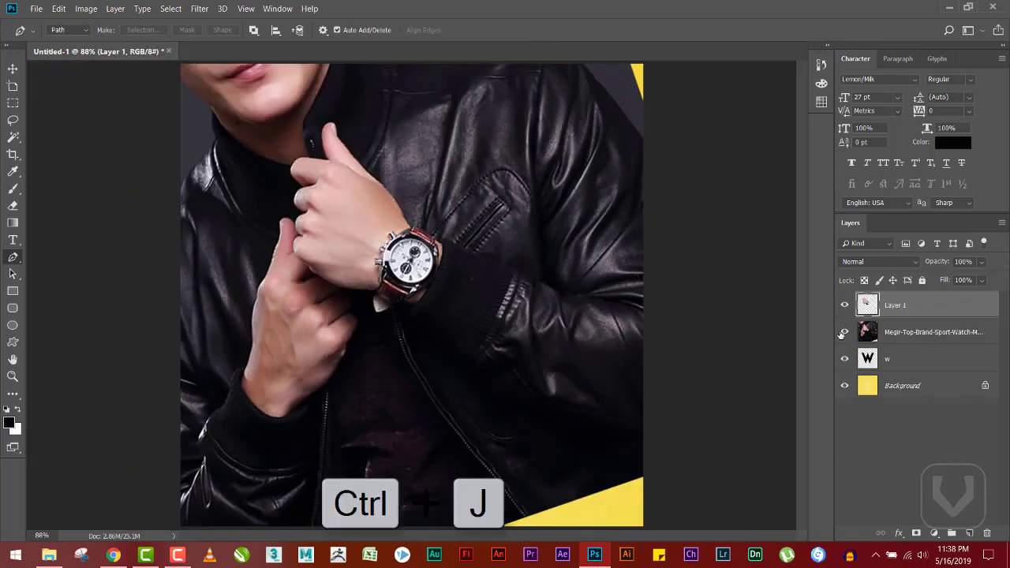
{"action": "left_click", "coordinate": [843, 332]}
{"action": "left_click", "coordinate": [843, 332]}
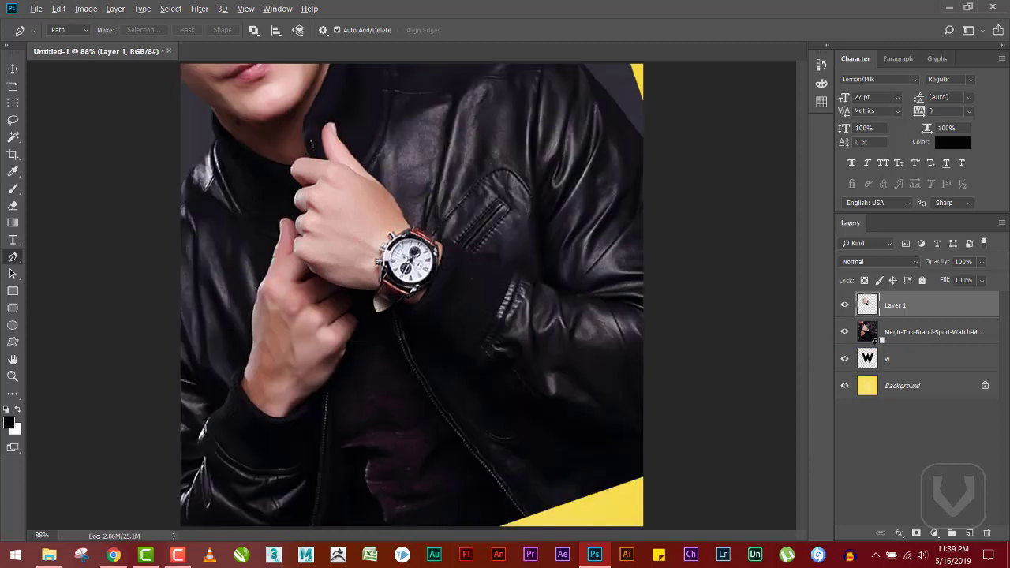
{"action": "key", "text": "ctrl+alt+g"}
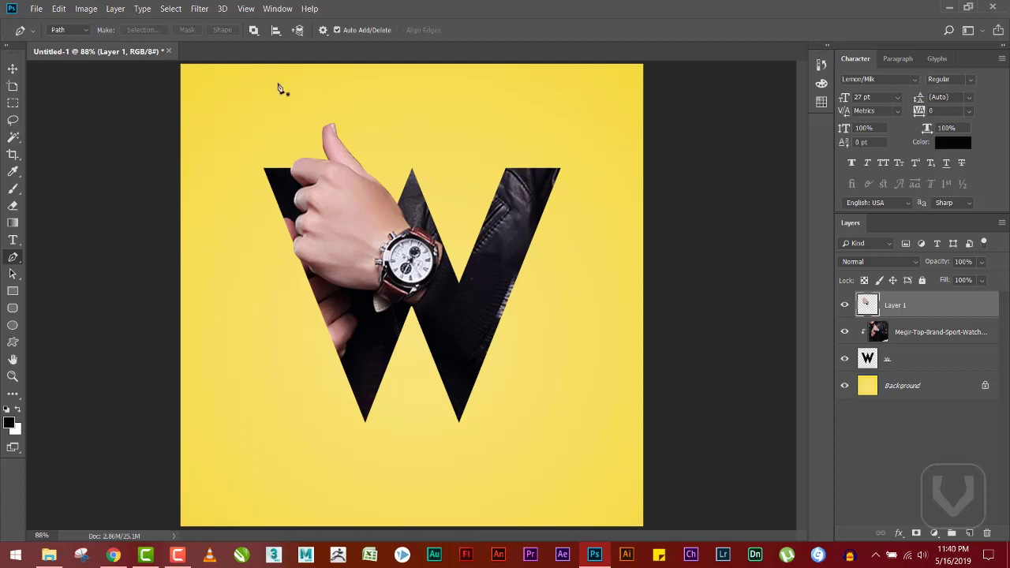
Draw a small black rounded rectangle bar about 141 by 9 px above the W near the canvas's top edge
{"action": "key", "text": "t"}
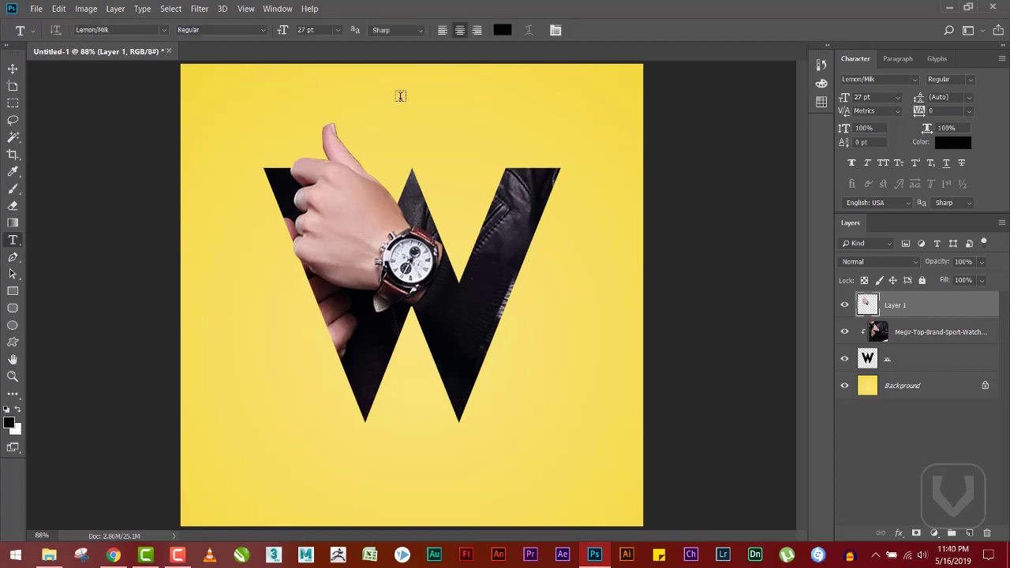
{"action": "key", "text": "ctrl+plus"}
{"action": "left_click_drag", "start_coordinate": [404, 108], "coordinate": [424, 264]}
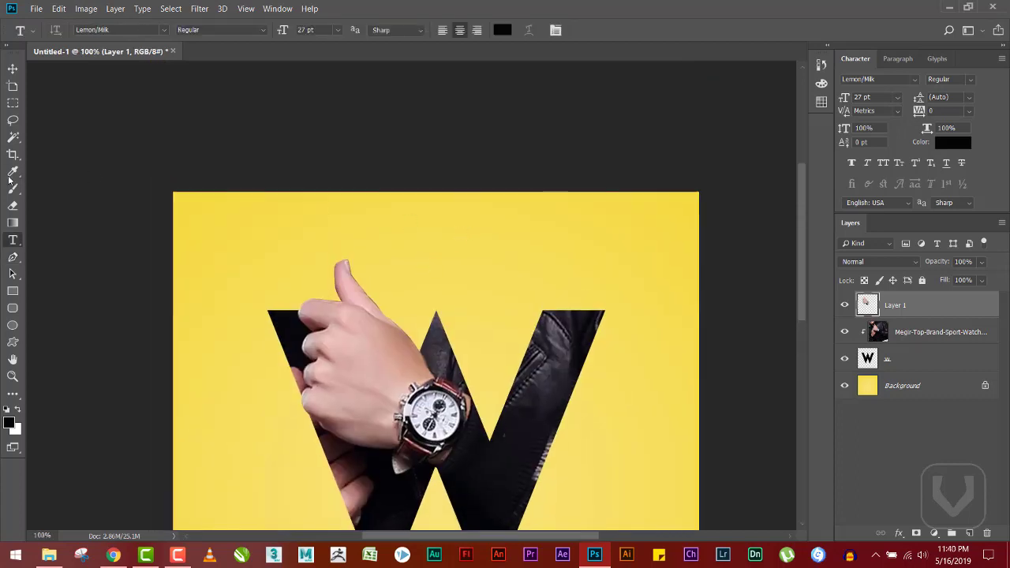
{"action": "left_click", "coordinate": [13, 308]}
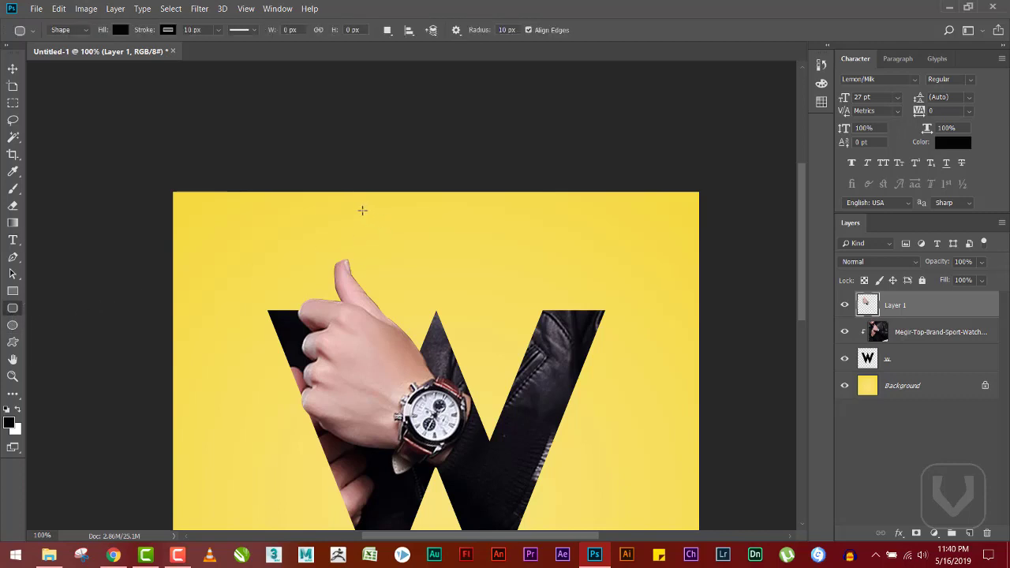
{"action": "left_click_drag", "start_coordinate": [363, 210], "coordinate": [436, 214]}
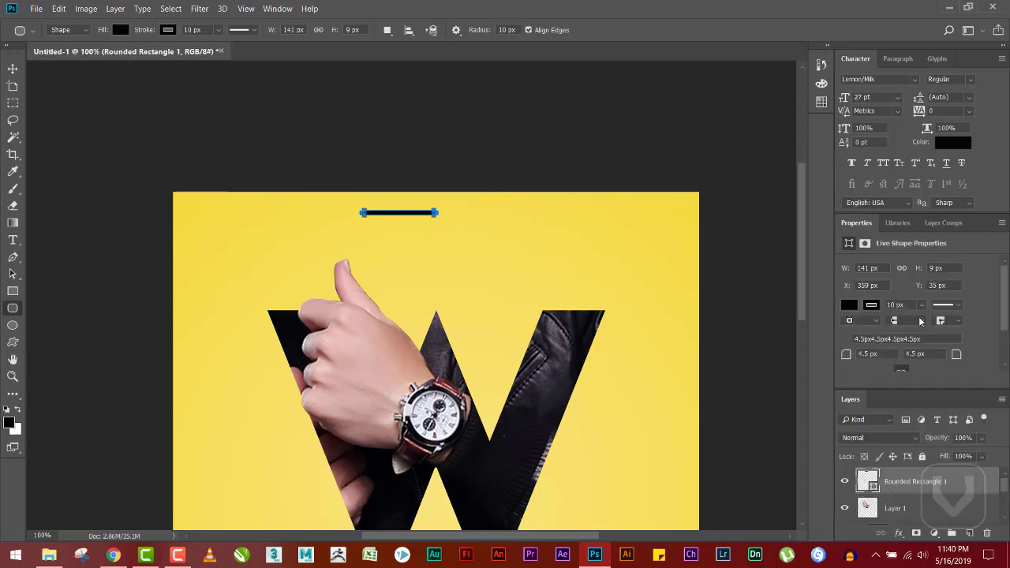
{"action": "left_click", "coordinate": [1000, 225]}
{"action": "left_click", "coordinate": [947, 261]}
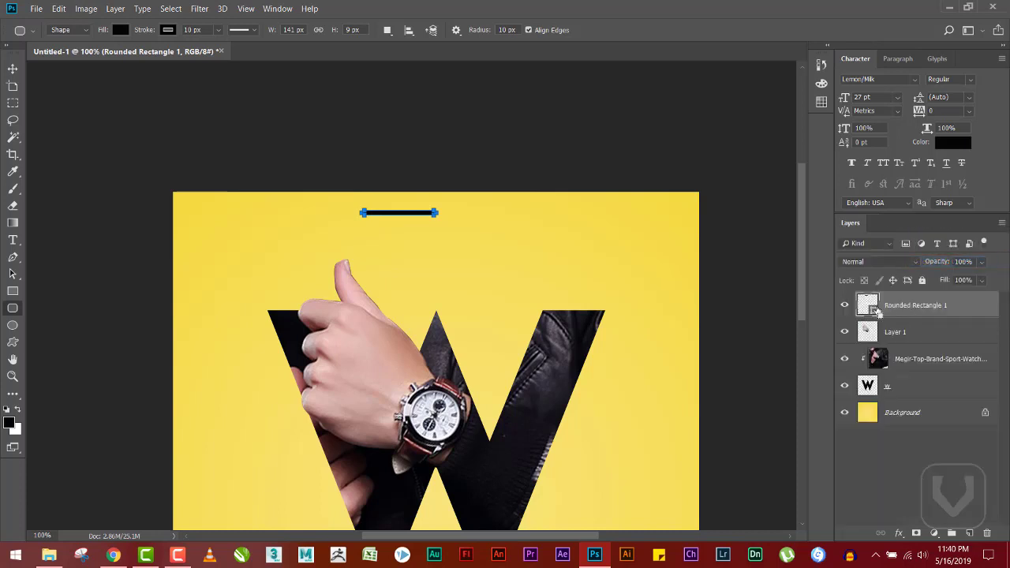
Rasterize the rounded rectangle layer and invert its colour to make the bar white
{"action": "key", "text": "ctrl+BackSpace"}
{"action": "right_click", "coordinate": [938, 313]}
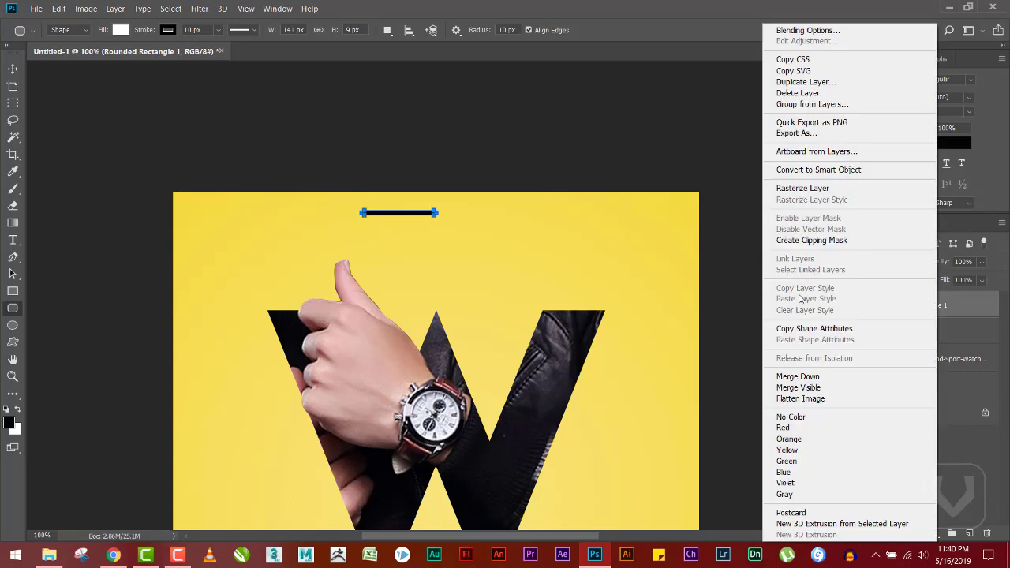
{"action": "left_click", "coordinate": [854, 189]}
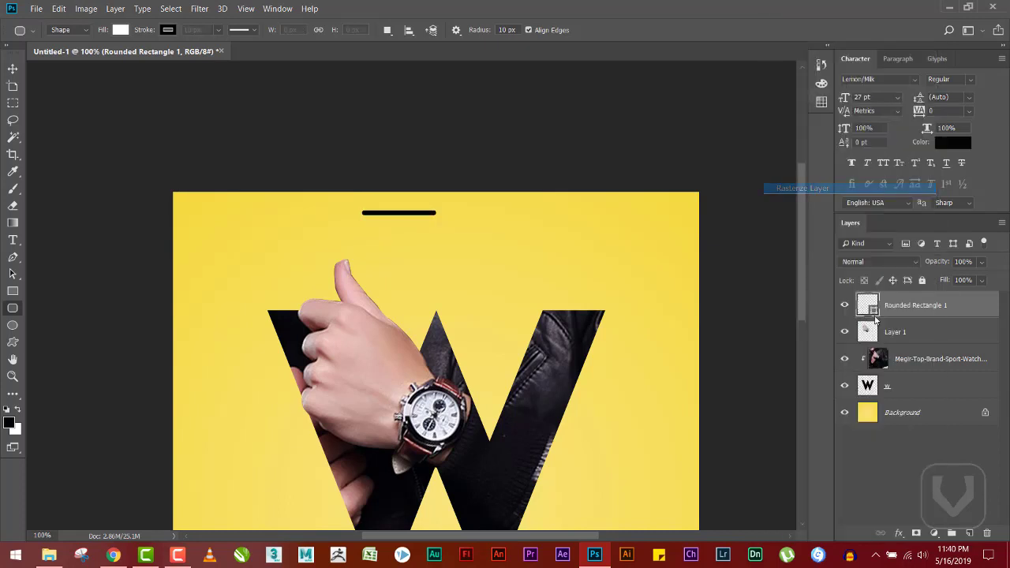
{"action": "left_click", "coordinate": [871, 316], "text": "ctrl"}
{"action": "key", "text": "ctrl+i"}
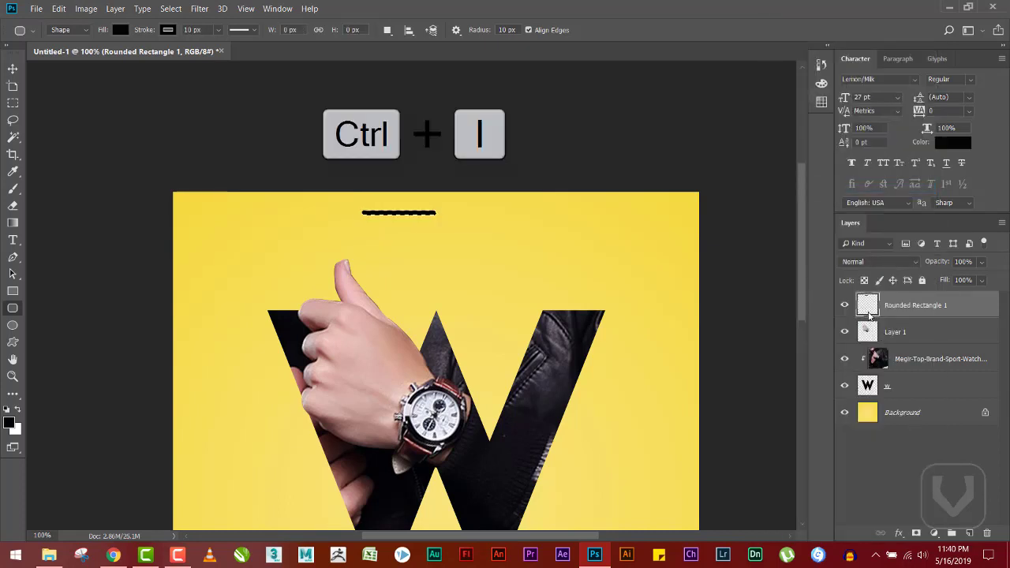
{"action": "key", "text": "ctrl+d"}
Centre the white bar horizontally on the background and deselect the layers
{"action": "left_click", "coordinate": [925, 424], "text": "ctrl"}
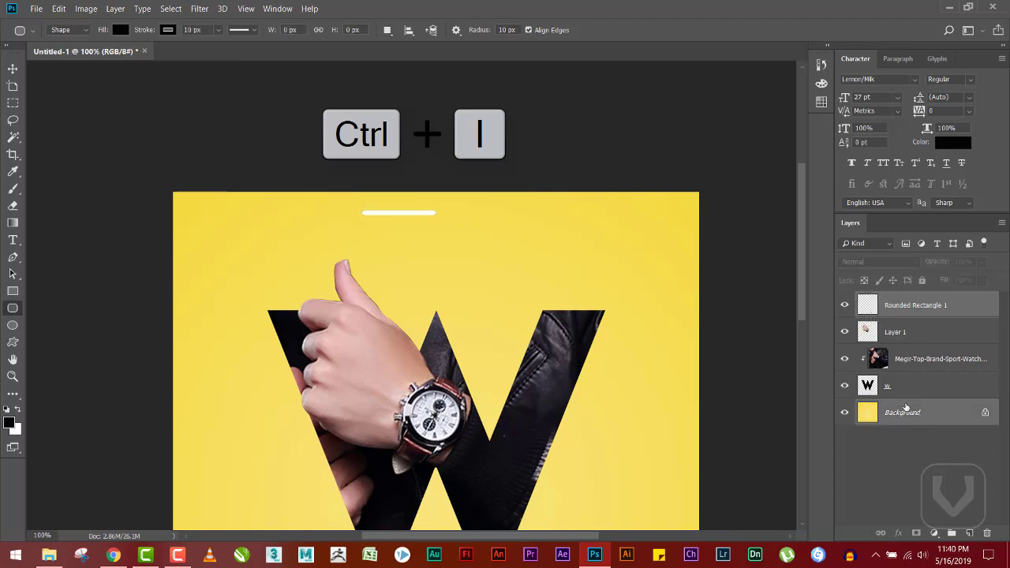
{"action": "left_click", "coordinate": [13, 70]}
{"action": "left_click", "coordinate": [328, 30]}
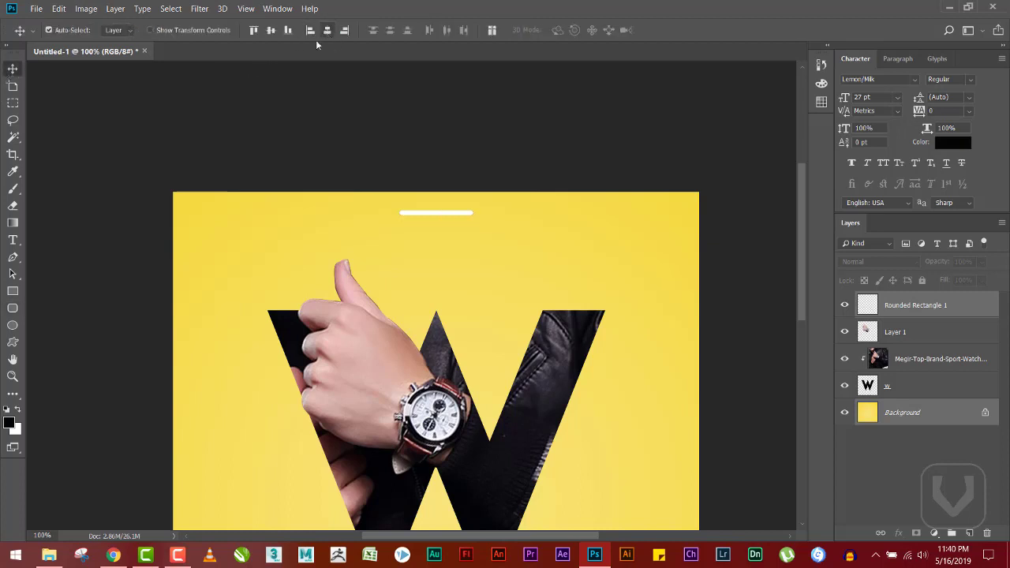
{"action": "left_click", "coordinate": [371, 118]}
Add the text "Watches" just below the white bar
{"action": "key", "text": "ctrl+plus"}
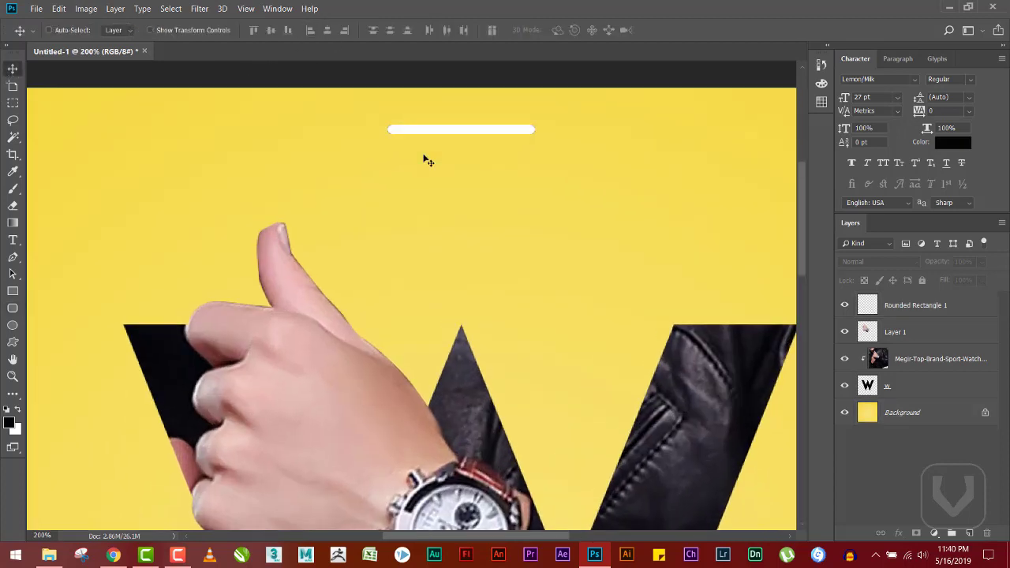
{"action": "key", "text": "t"}
{"action": "left_click", "coordinate": [438, 214]}
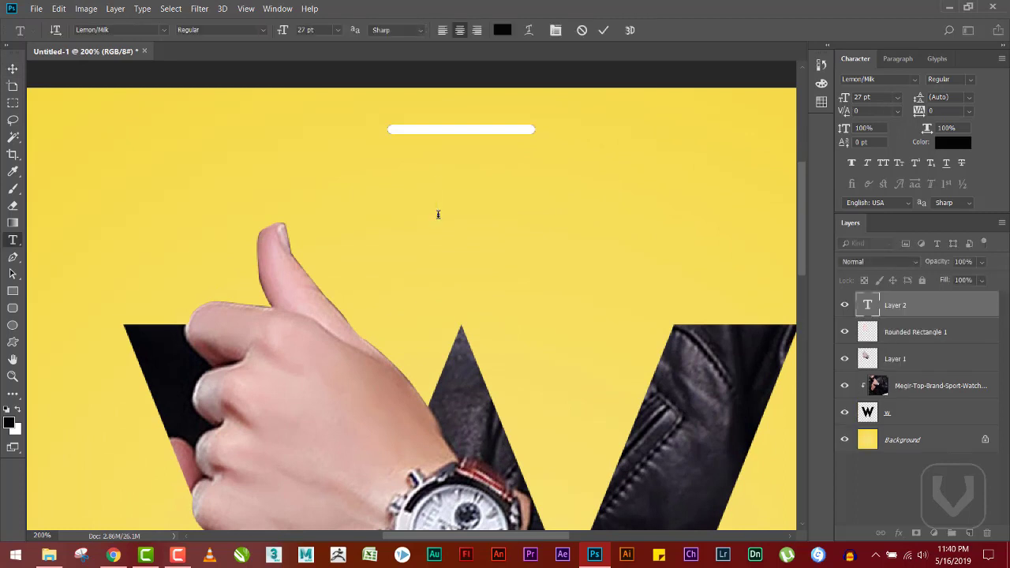
{"action": "type", "text": "WA"}
{"action": "type", "text": "TCH"}
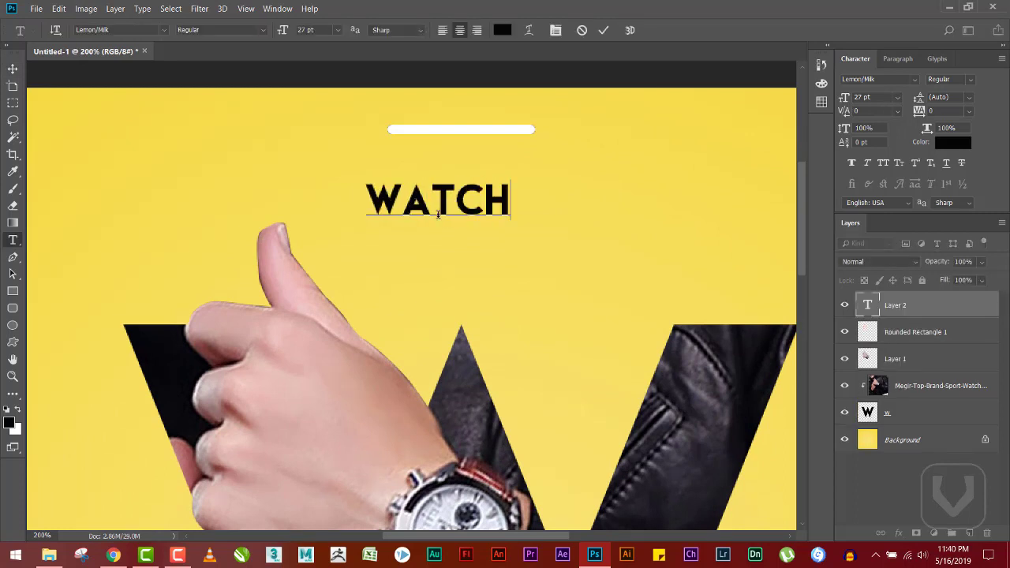
{"action": "type", "text": "ES"}
Change the "Watches" text's font to Century Gothic in the Bold style
{"action": "key", "text": "ctrl+a"}
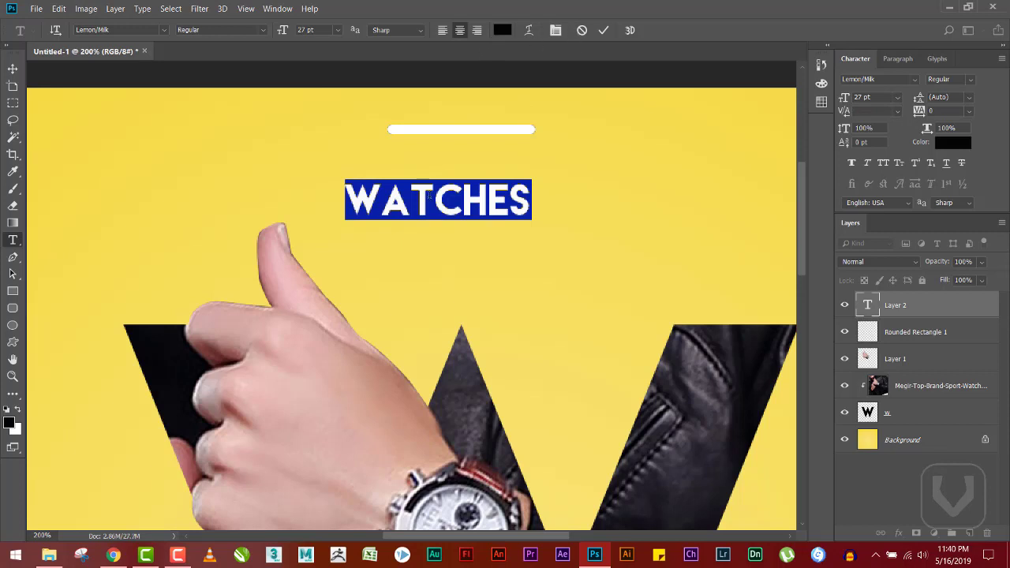
{"action": "left_click", "coordinate": [136, 30]}
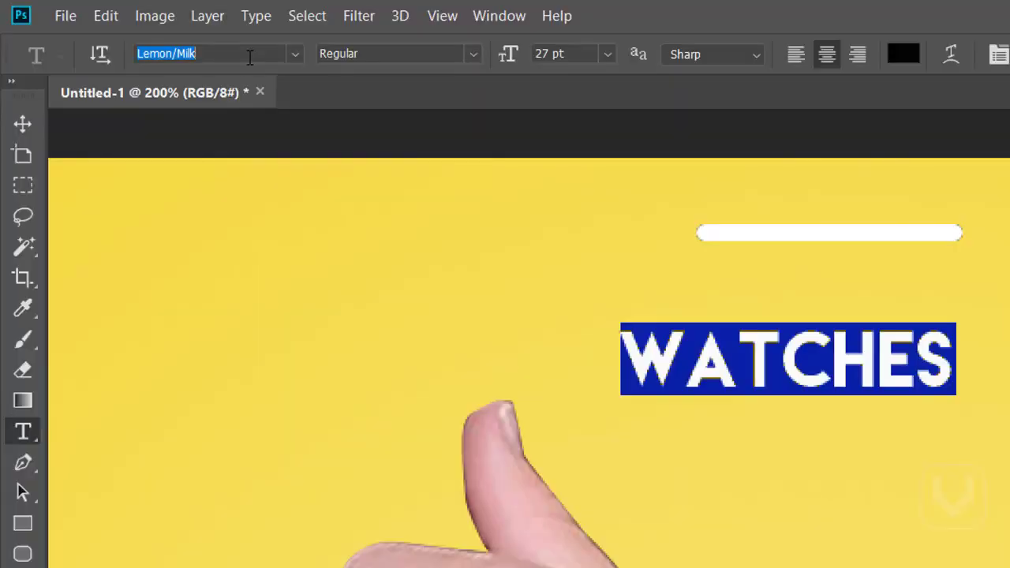
{"action": "type", "text": "century"}
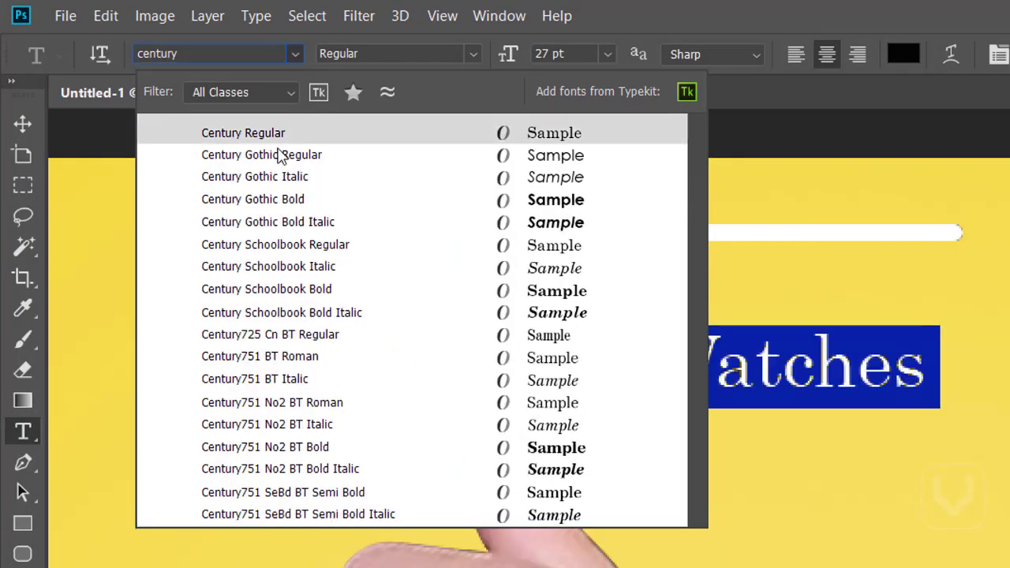
{"action": "left_click", "coordinate": [277, 154]}
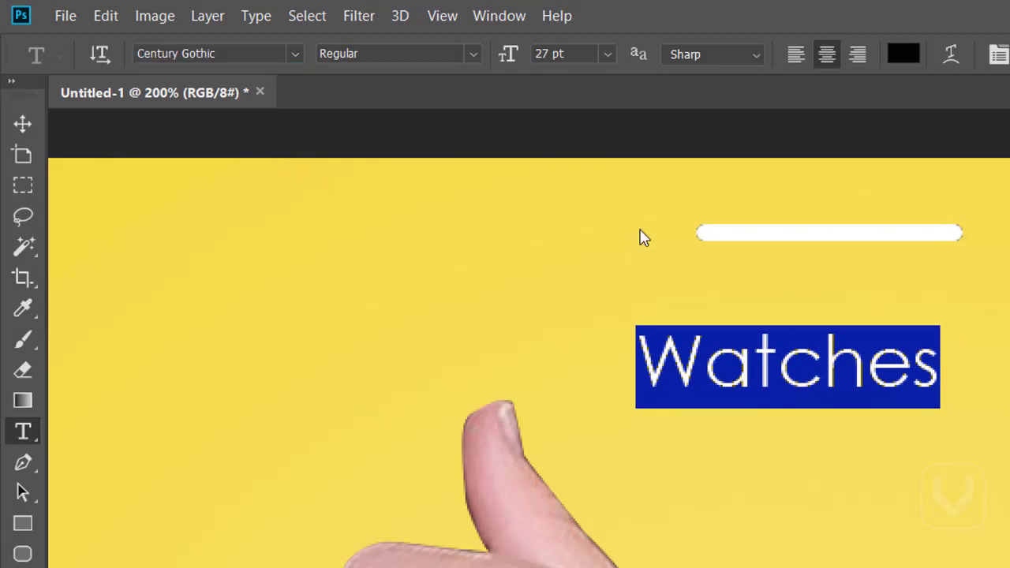
{"action": "left_click", "coordinate": [790, 352]}
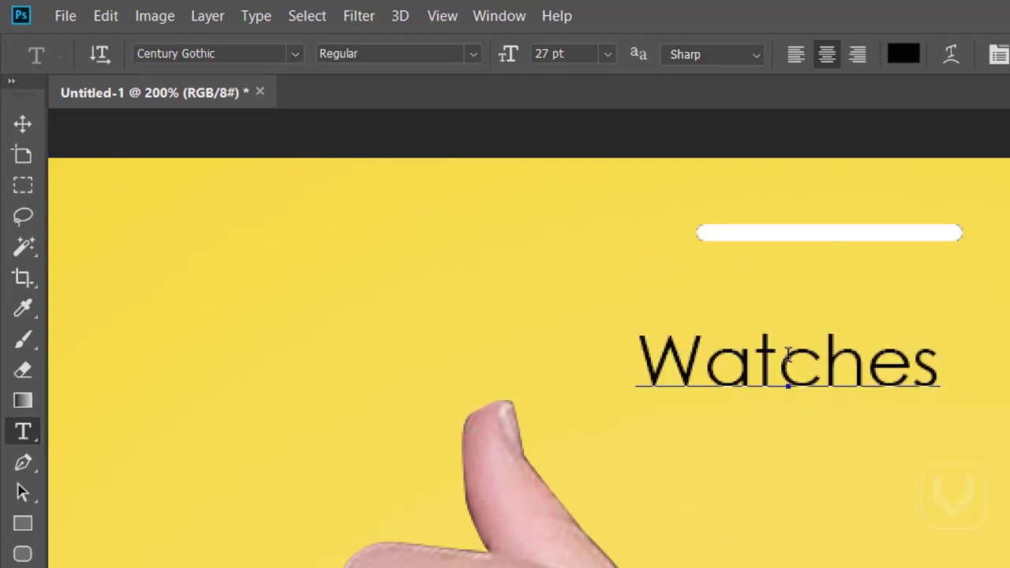
{"action": "key", "text": "ctrl+a"}
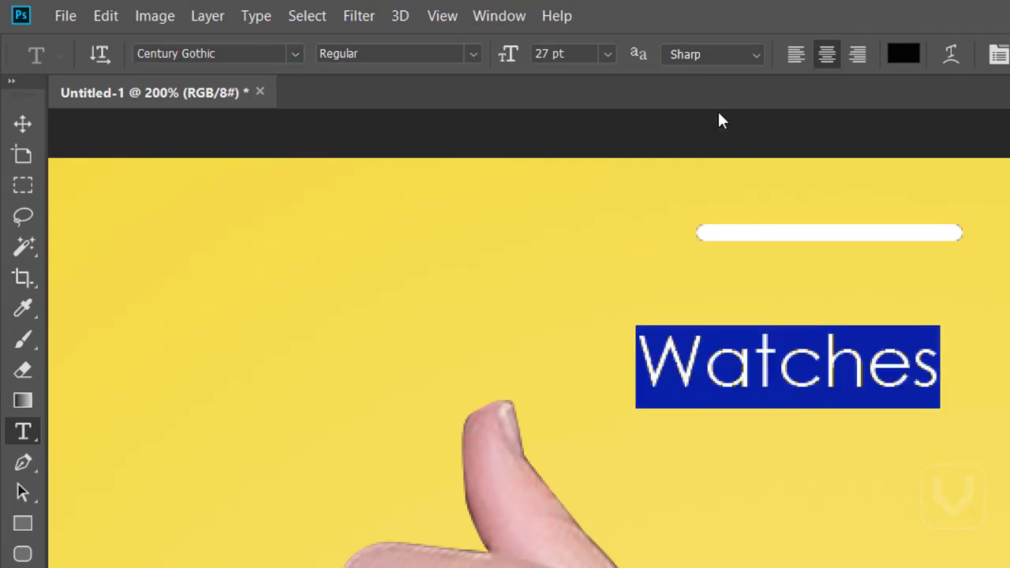
{"action": "left_click", "coordinate": [475, 54]}
{"action": "left_click", "coordinate": [371, 114]}
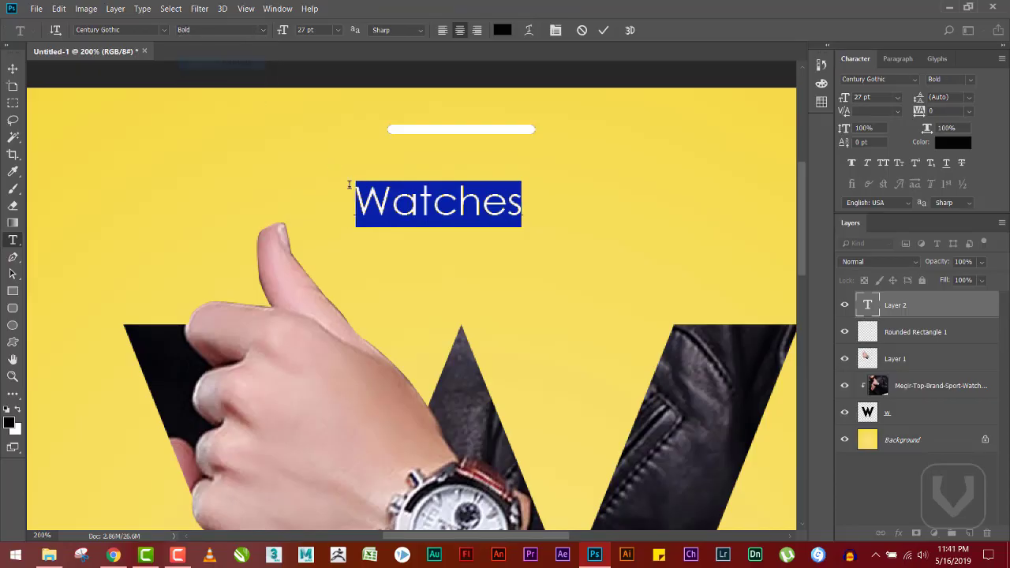
Add a "#" in front of the "Watches" heading and commit the text
{"action": "left_click", "coordinate": [660, 341]}
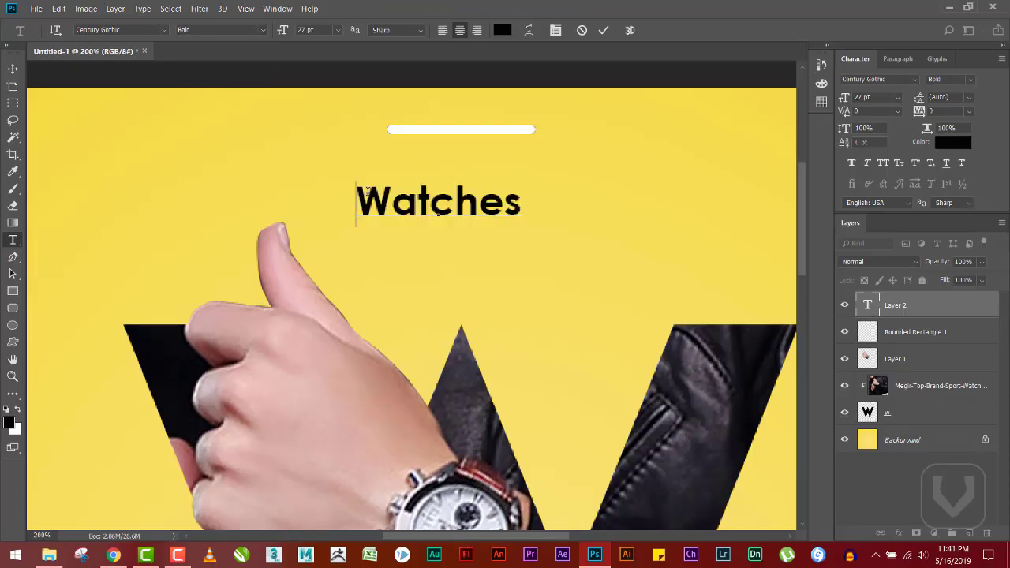
{"action": "type", "text": "#$"}
{"action": "key", "text": "BackSpace"}
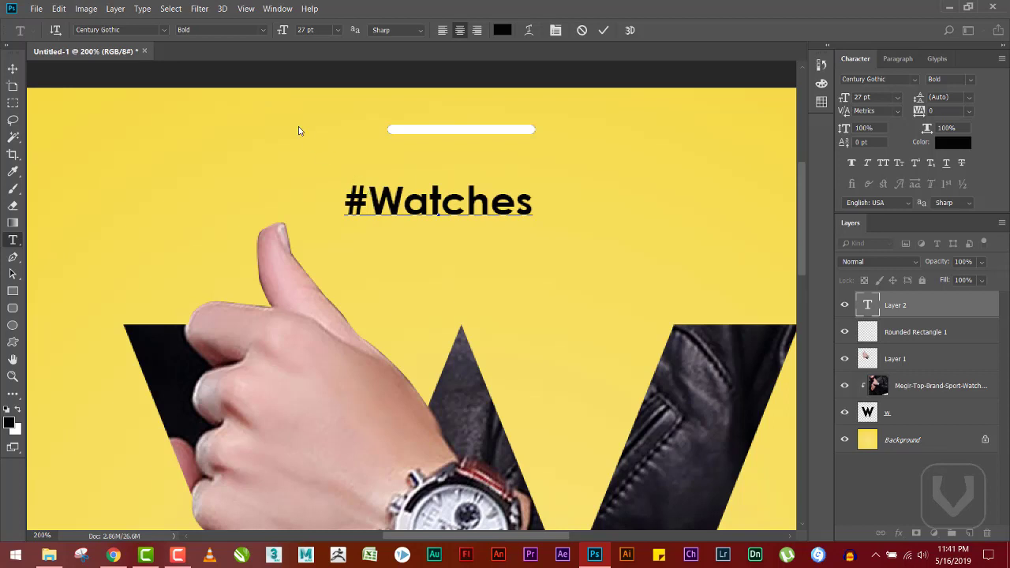
{"action": "key", "text": "ctrl+a"}
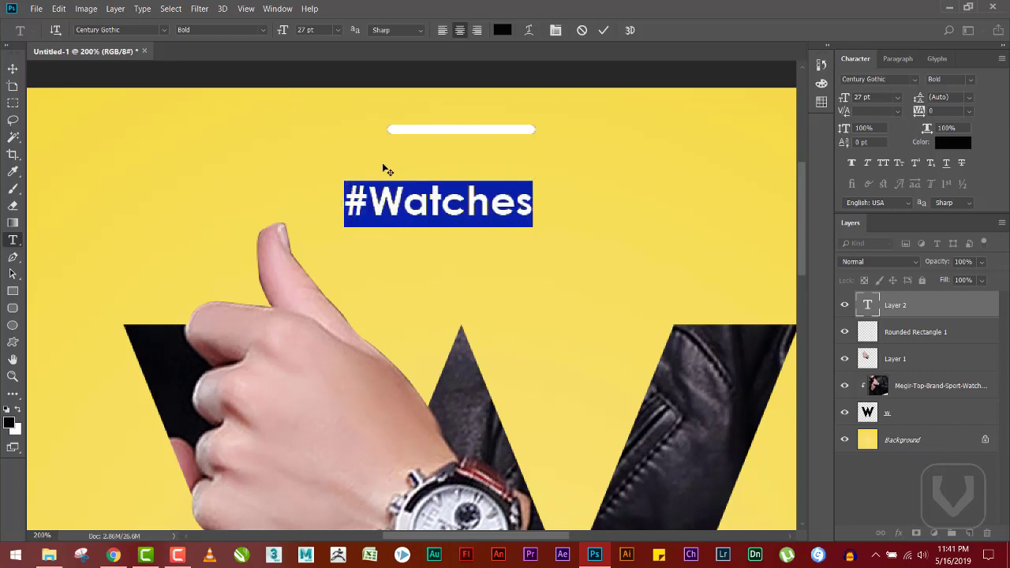
{"action": "left_click", "coordinate": [13, 69]}
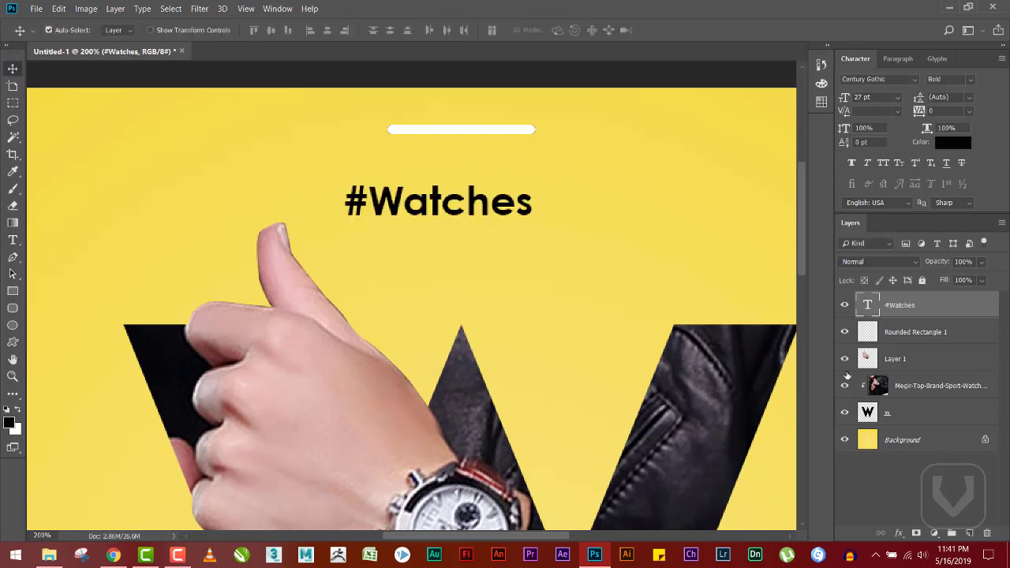
Centre the "#Watches" text horizontally on the background layer
{"action": "double_click", "coordinate": [914, 442]}
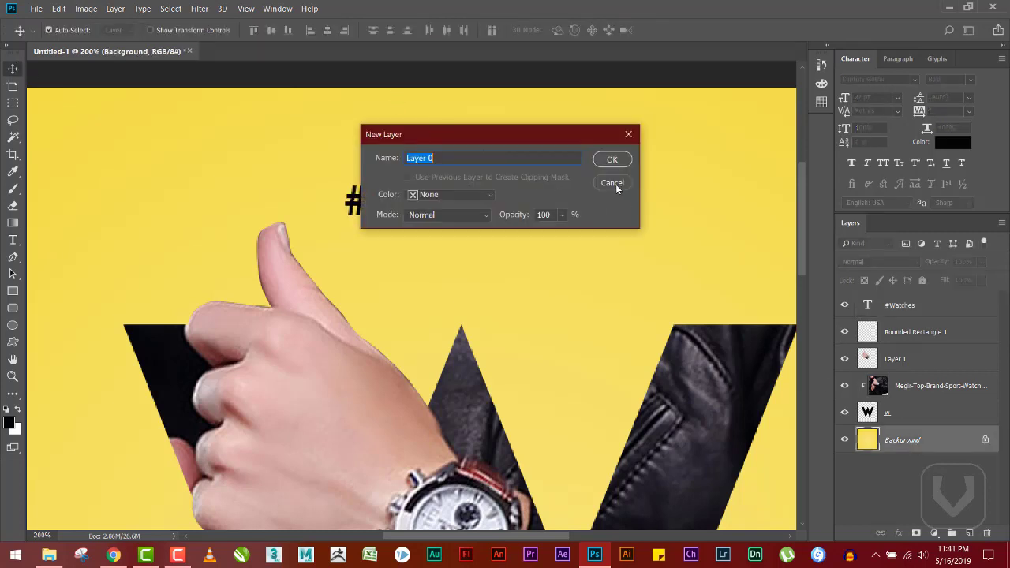
{"action": "left_click", "coordinate": [617, 187]}
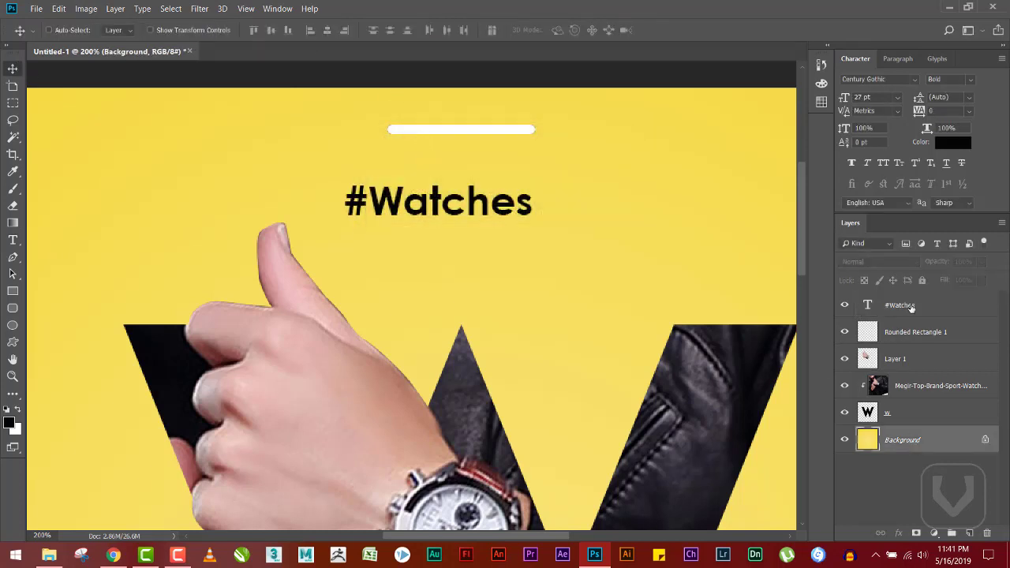
{"action": "left_click", "coordinate": [902, 307], "text": "ctrl"}
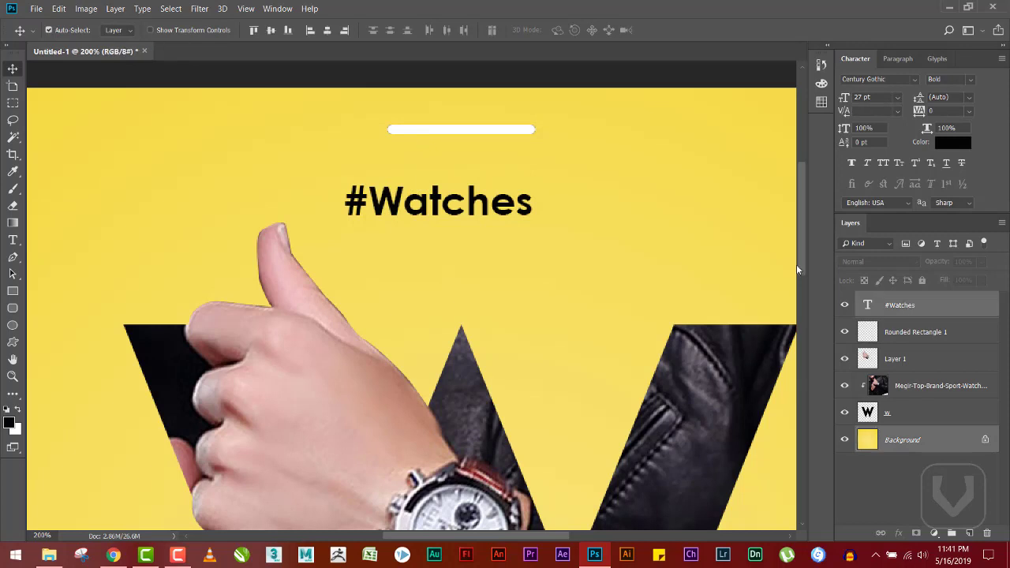
{"action": "left_click", "coordinate": [327, 30]}
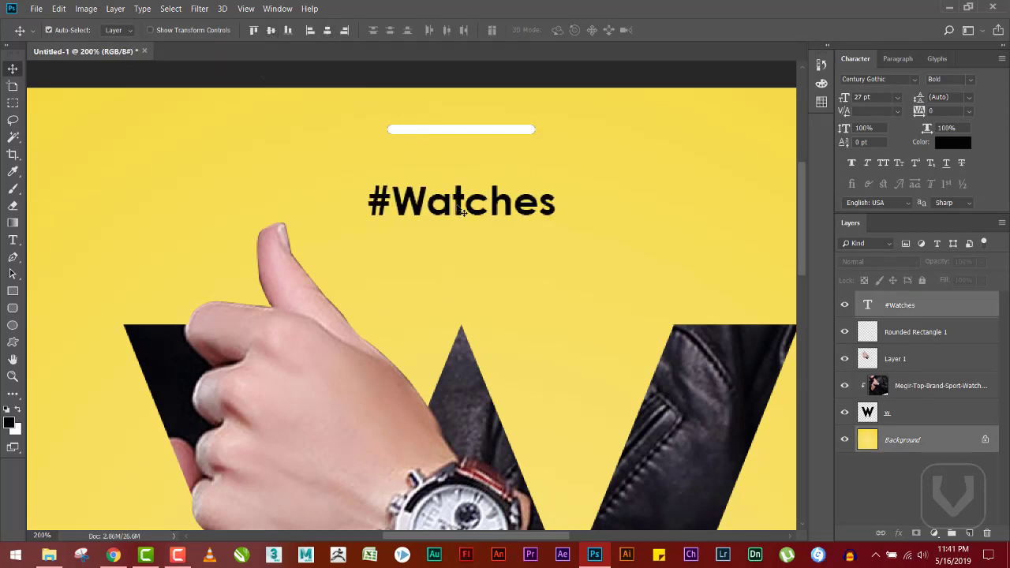
Move the "#Watches" text up to just below the white bar and fill it with white
{"action": "left_click_drag", "start_coordinate": [462, 211], "coordinate": [474, 154]}
{"action": "key", "text": "Return"}
{"action": "left_click_drag", "start_coordinate": [537, 185], "coordinate": [525, 165]}
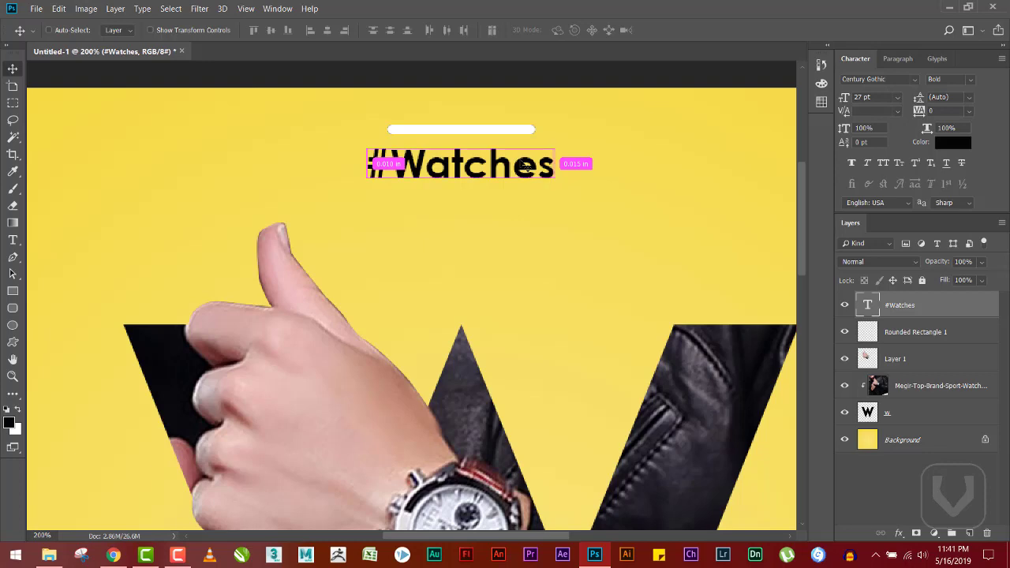
{"action": "key", "text": "ctrl+BackSpace"}
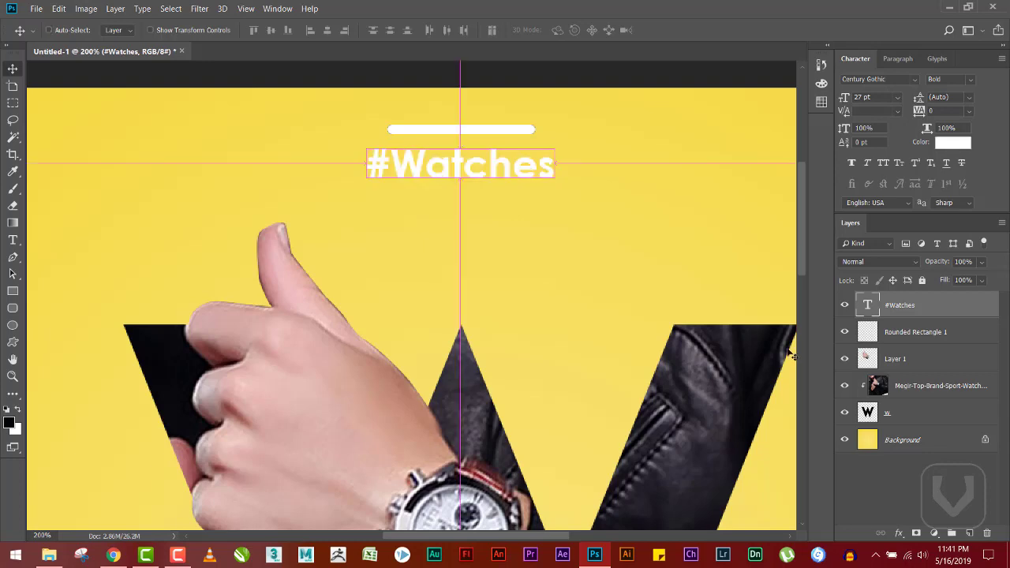
{"action": "key", "text": "ctrl+0"}
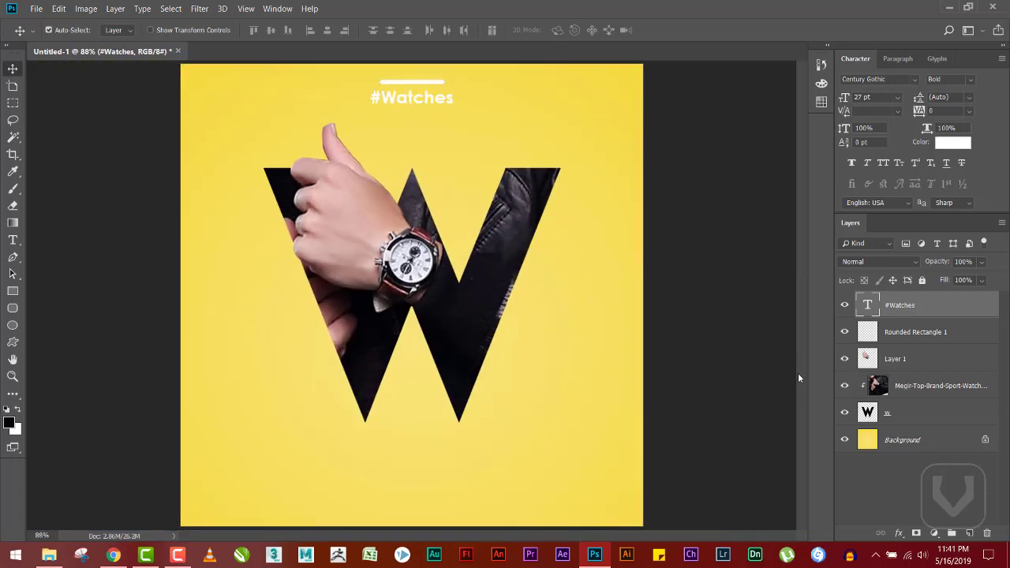
Narrow the white bar symmetrically to about two thirds of its width, so it is clearly shorter than the heading
{"action": "left_click", "coordinate": [421, 82]}
{"action": "key", "text": "ctrl+t"}
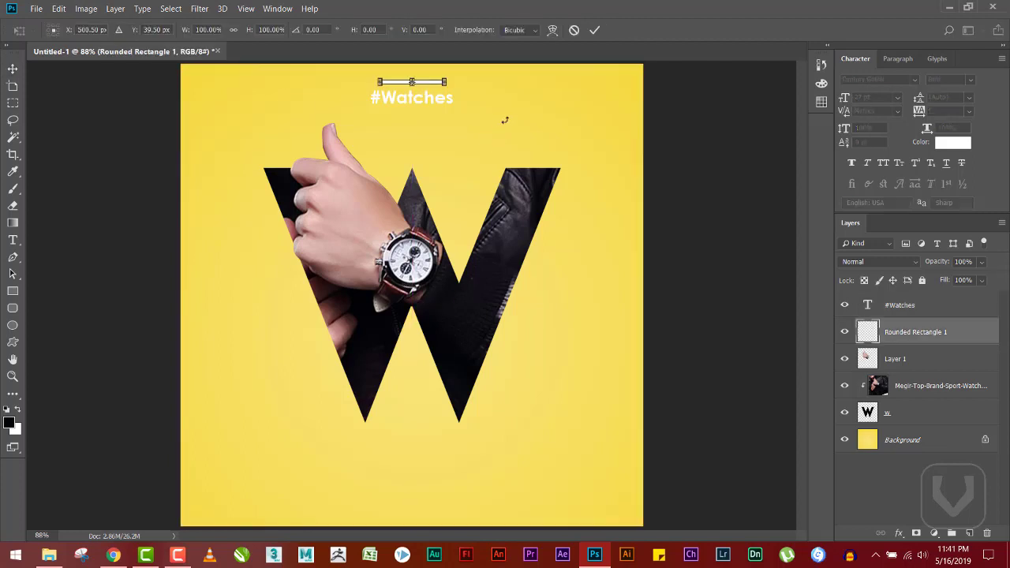
{"action": "left_click_drag", "start_coordinate": [447, 81], "coordinate": [433, 81]}
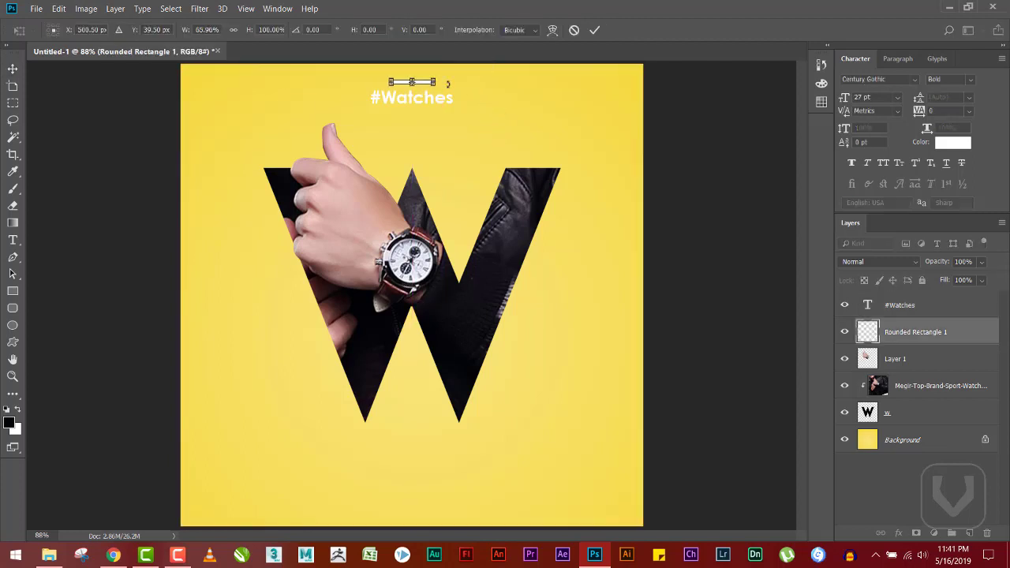
{"action": "key", "text": "Return"}
Centre the white bar and the "#Watches" text horizontally on the background, and deselect the layers
{"action": "left_click", "coordinate": [909, 310], "text": "ctrl"}
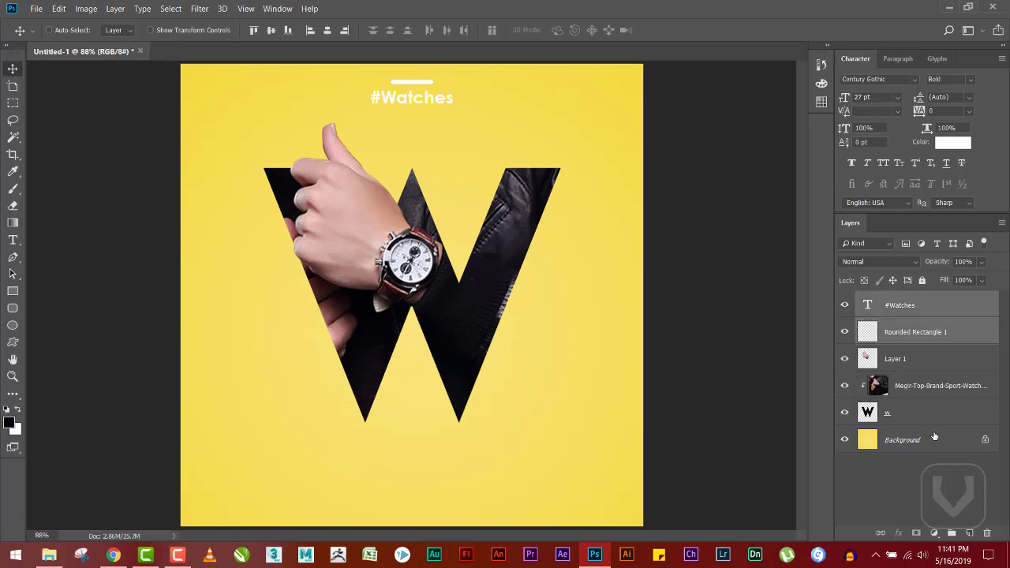
{"action": "left_click", "coordinate": [931, 438], "text": "ctrl"}
{"action": "left_click", "coordinate": [327, 32]}
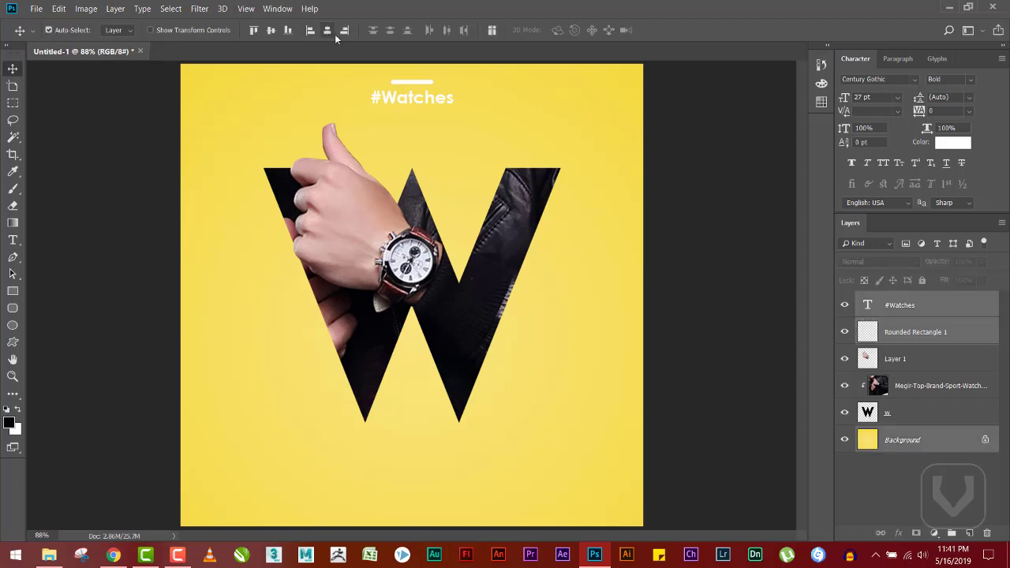
{"action": "left_click", "coordinate": [629, 133]}
Nudge the "#Watches" text down slightly to widen the gap under the white bar, and deselect it
{"action": "left_click", "coordinate": [421, 107]}
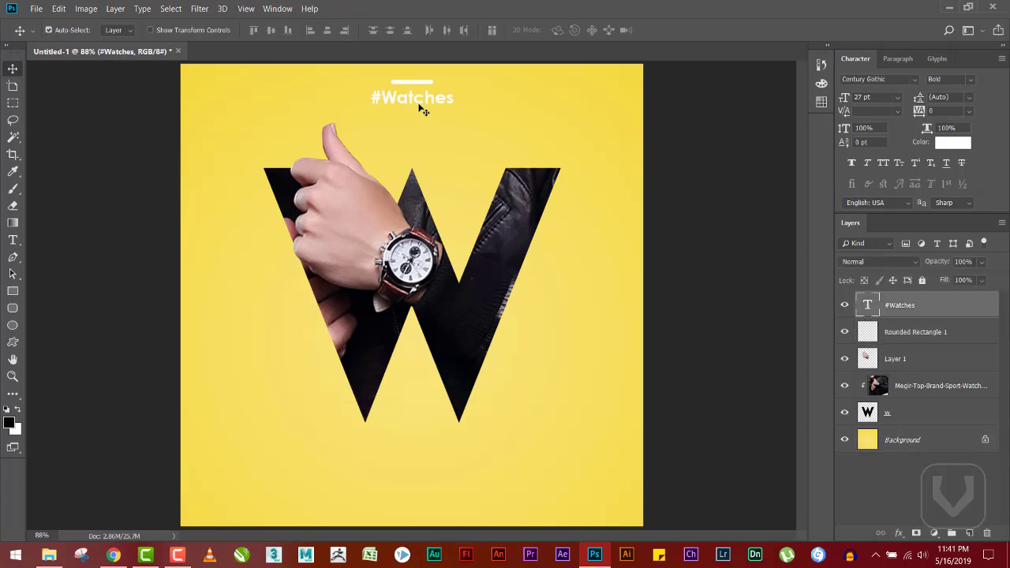
{"action": "key", "text": "Down"}
{"action": "key", "text": "Down"}
{"action": "key", "text": "Down"}
{"action": "key", "text": "Down"}
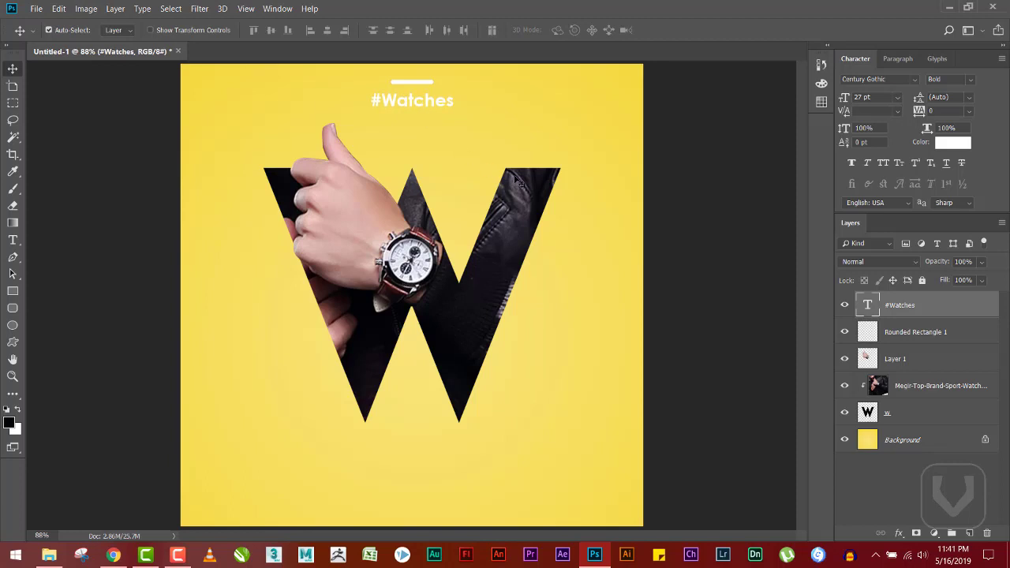
{"action": "left_click", "coordinate": [582, 169]}
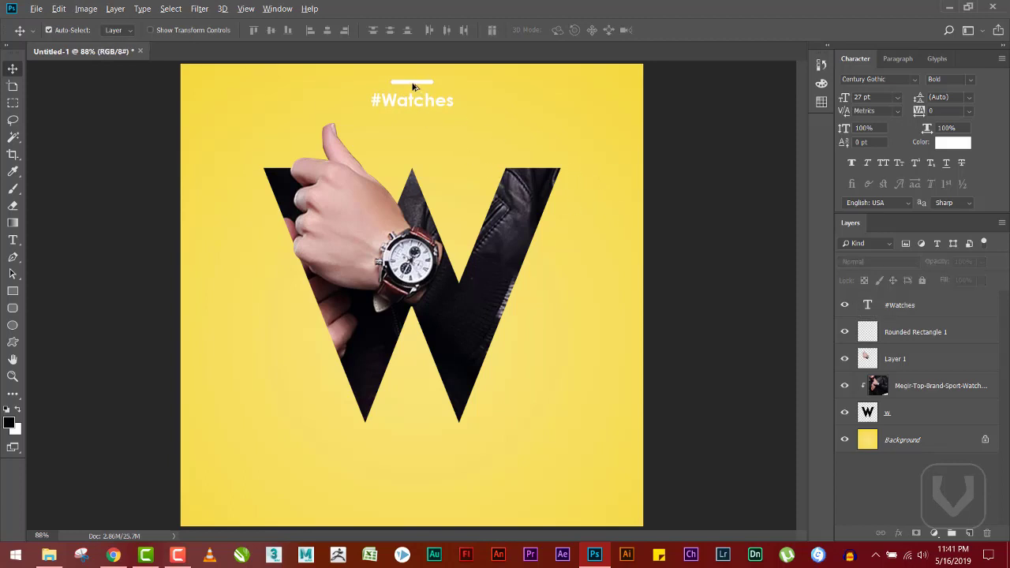
Duplicate the white bar and place the copy across the outer edge of the W's right arm, near its upper end
{"action": "left_click_drag", "start_coordinate": [412, 83], "coordinate": [553, 187]}
{"action": "key", "text": "ctrl+plus"}
{"action": "key", "text": "ctrl+plus"}
{"action": "left_click_drag", "start_coordinate": [635, 158], "coordinate": [446, 298]}
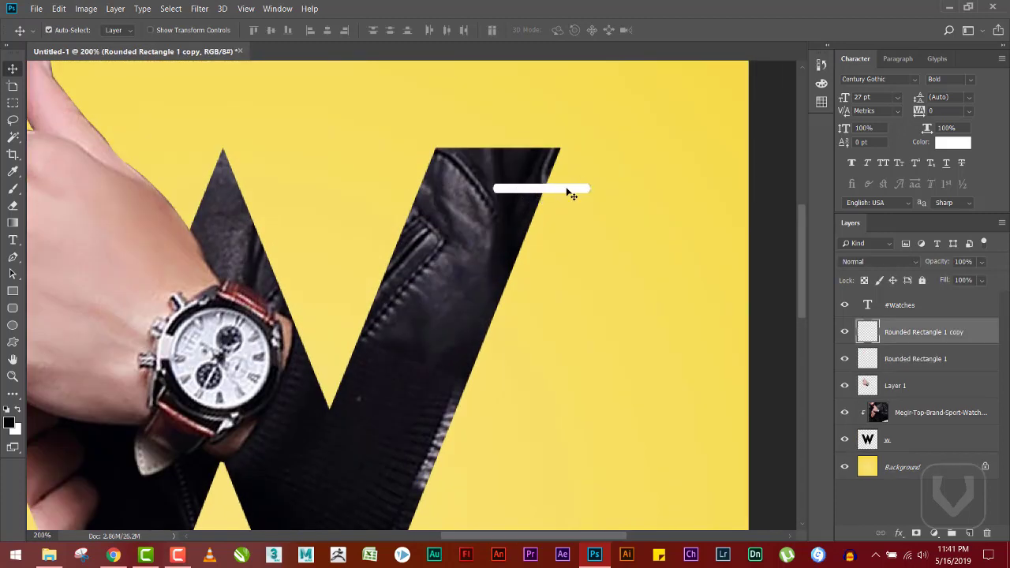
{"action": "key", "text": "ctrl"}
{"action": "left_click_drag", "start_coordinate": [566, 191], "coordinate": [565, 190]}
Invert the duplicated bar's colour to black and refill it with white
{"action": "key", "text": "ctrl+i"}
{"action": "key", "text": "ctrl+plus"}
{"action": "left_click_drag", "start_coordinate": [561, 175], "coordinate": [497, 265]}
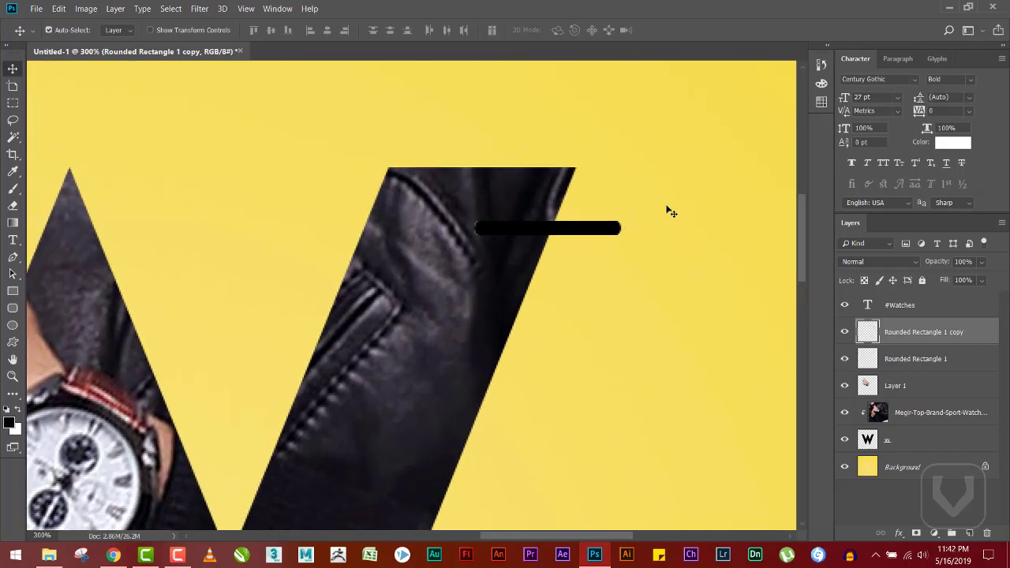
{"action": "key", "text": "ctrl+BackSpace"}
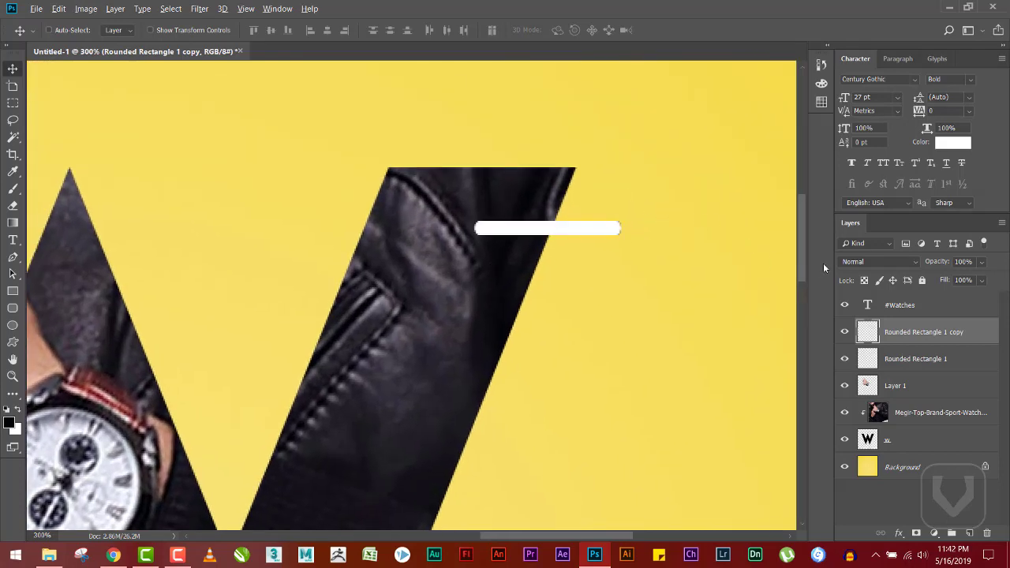
Paint the half of the duplicated bar that extends outside the W black with the Brush tool
{"action": "left_click", "coordinate": [865, 333], "text": "ctrl"}
{"action": "key", "text": "b"}
{"action": "mouse_move", "coordinate": [584, 228]}
{"action": "left_mouse_down"}
{"action": "mouse_move", "coordinate": [593, 226]}
{"action": "mouse_move", "coordinate": [578, 243]}
{"action": "mouse_move", "coordinate": [653, 233]}
{"action": "left_mouse_up"}
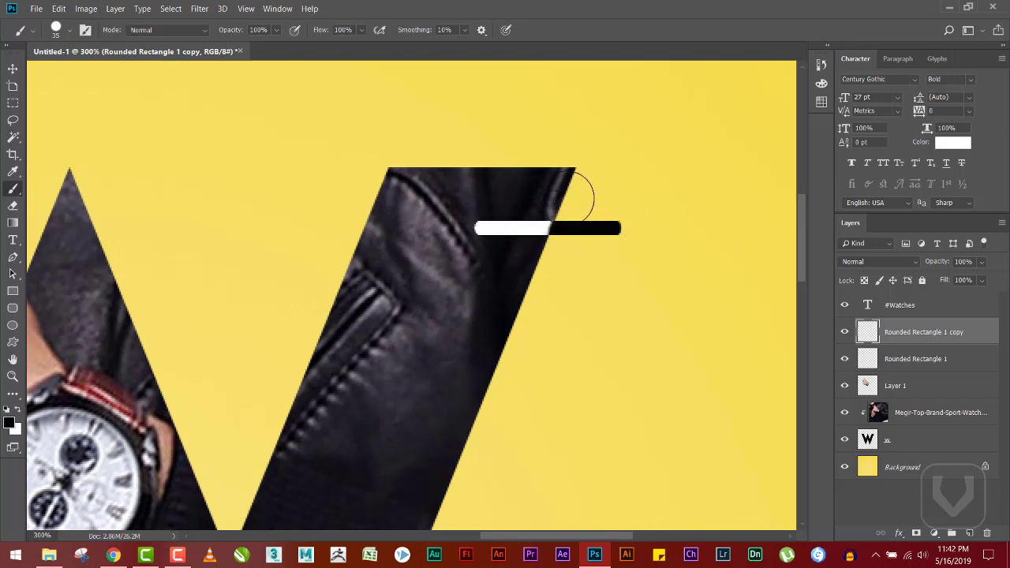
{"action": "key", "text": "w"}
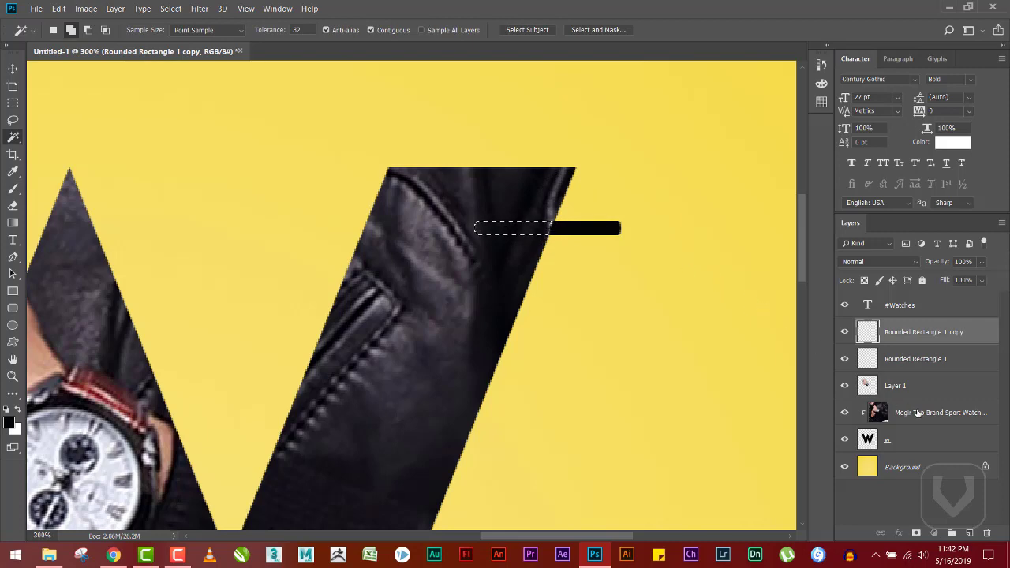
{"action": "left_click", "coordinate": [916, 414]}
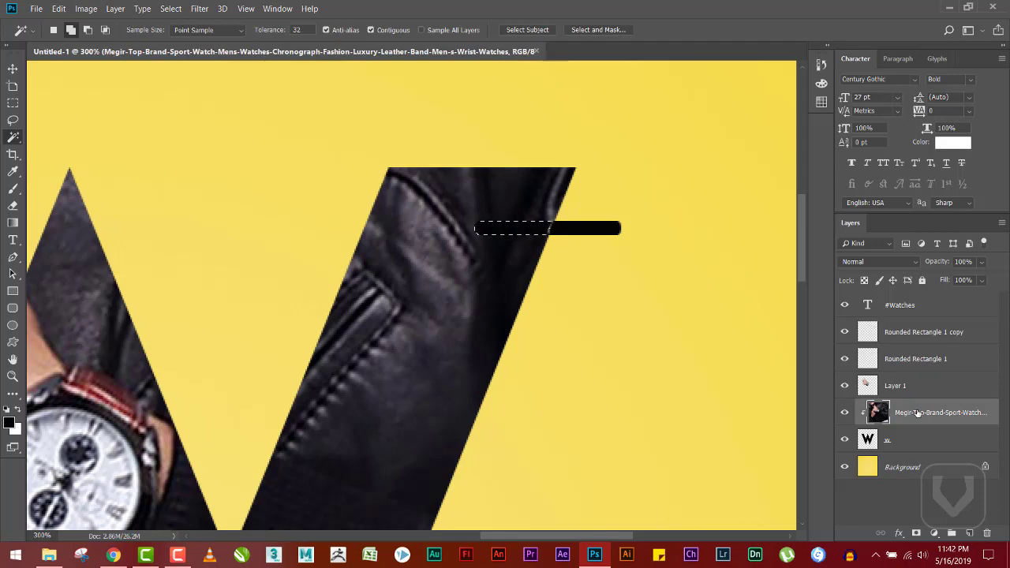
{"action": "left_click", "coordinate": [901, 439]}
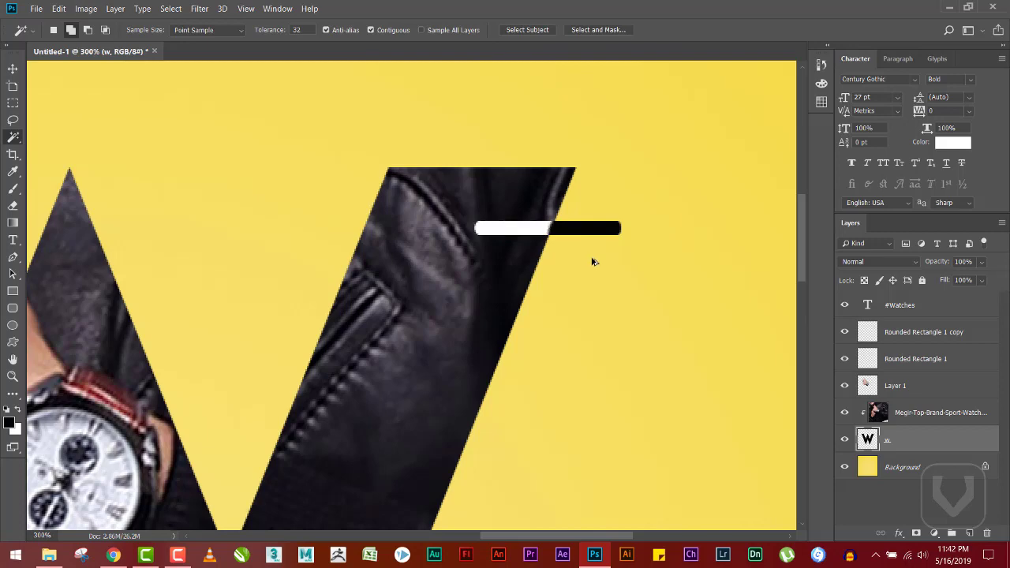
{"action": "left_click", "coordinate": [526, 229]}
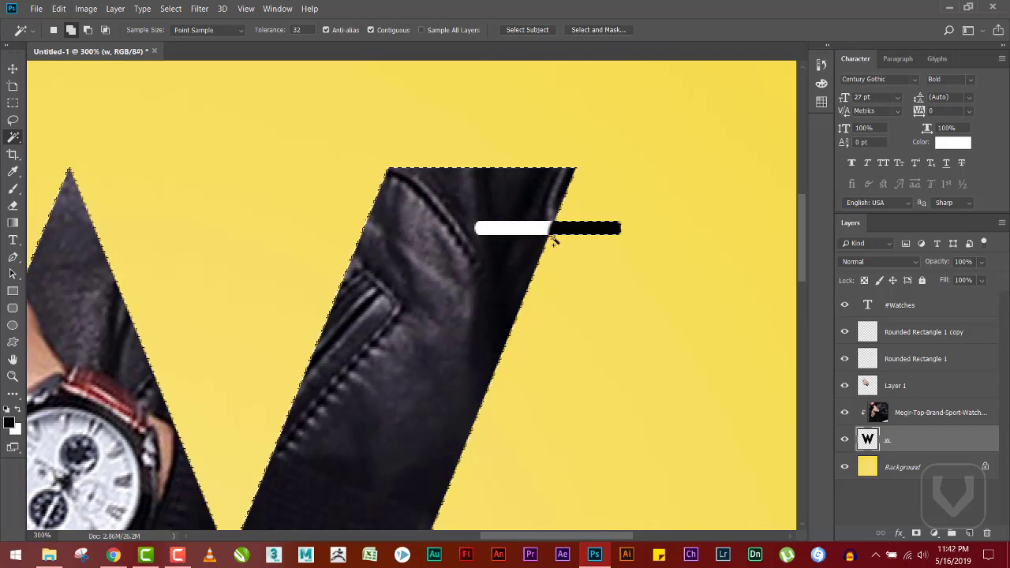
Recolour the white half of the duplicated bar over the W with yellow sampled from the background
{"action": "left_click", "coordinate": [900, 337]}
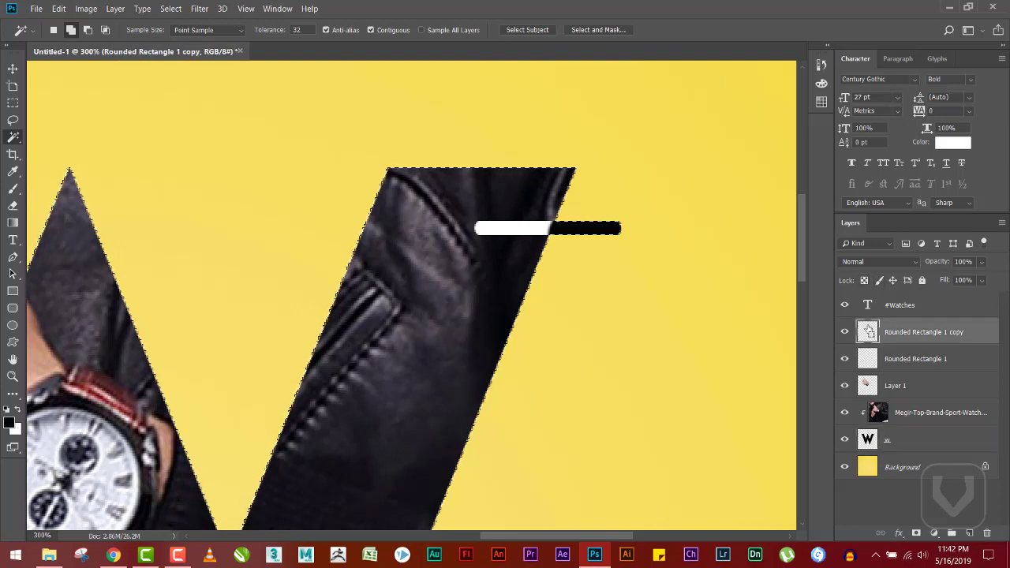
{"action": "left_click", "coordinate": [868, 332], "text": "ctrl"}
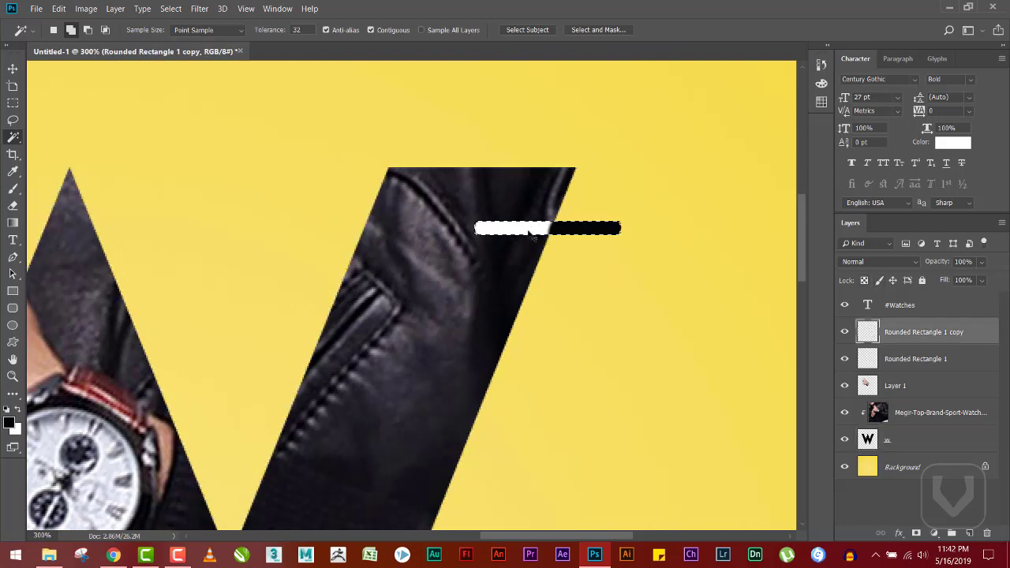
{"action": "key", "text": "i"}
{"action": "left_click", "coordinate": [619, 199]}
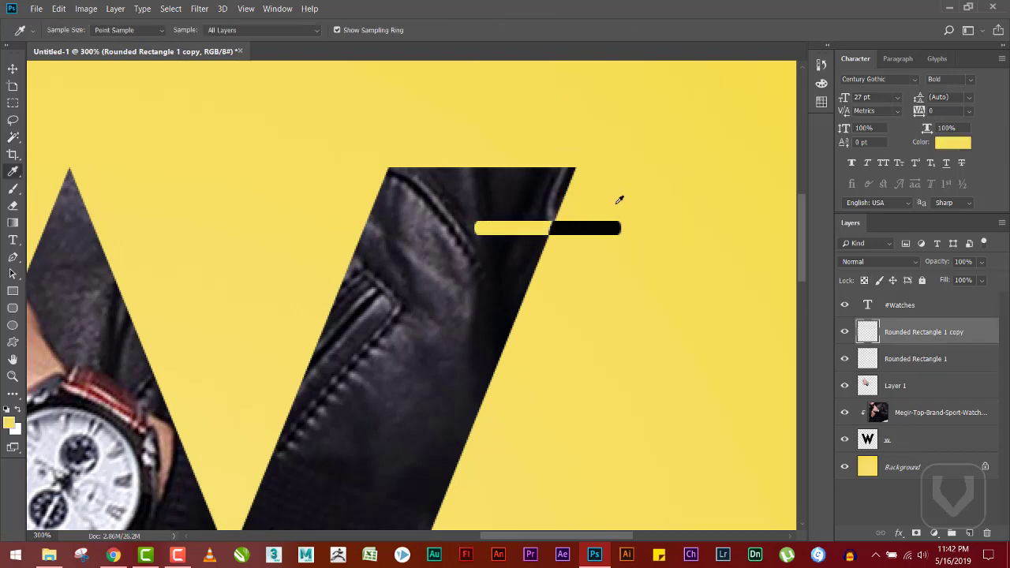
Duplicate the two-coloured bar and place the copy across the outer edge of the W's left arm, just below the fingers
{"action": "key", "text": "ctrl+0"}
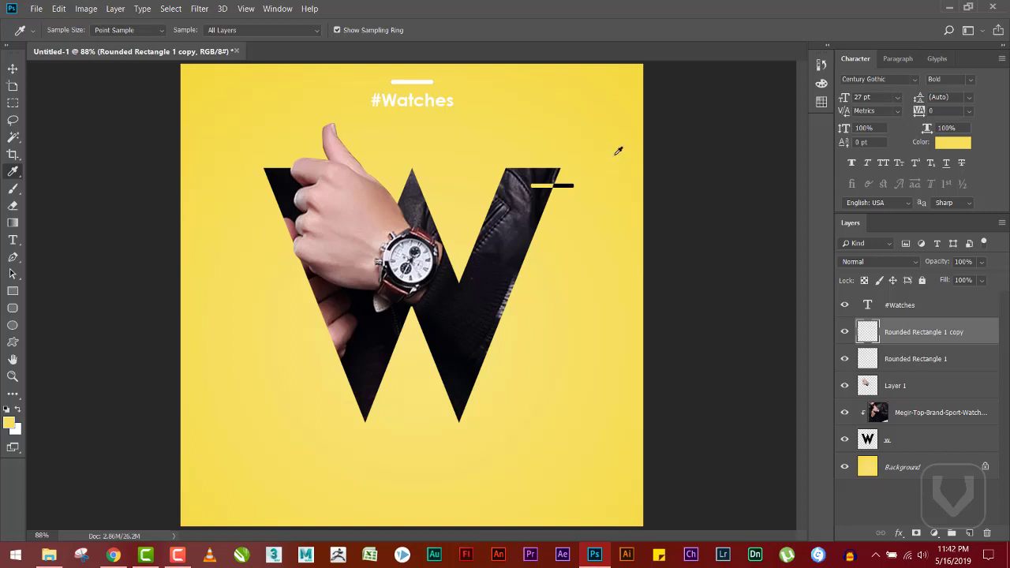
{"action": "key", "text": "v"}
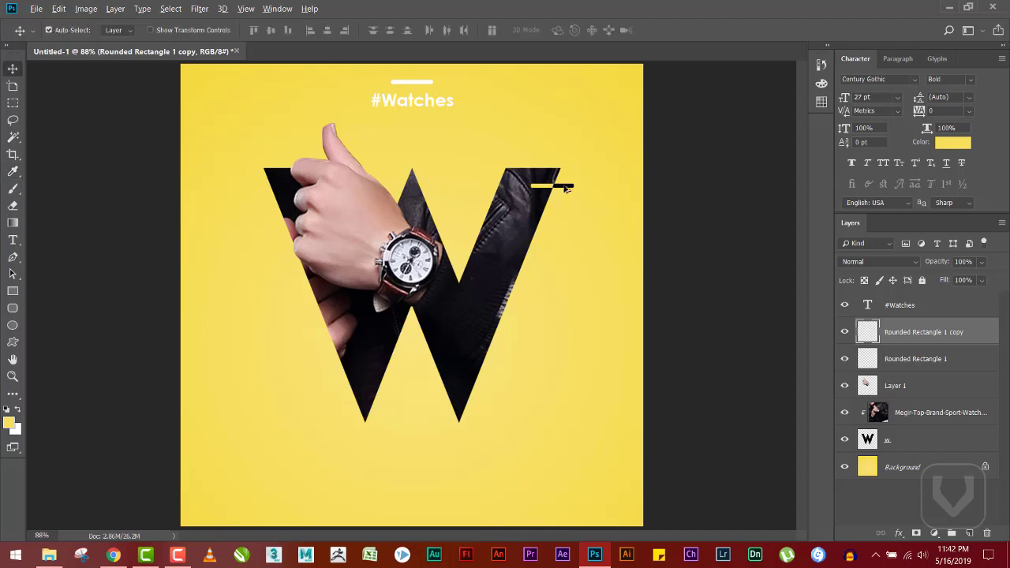
{"action": "left_click_drag", "start_coordinate": [562, 186], "coordinate": [359, 359]}
{"action": "key", "text": "ctrl+plus"}
{"action": "key", "text": "ctrl+plus"}
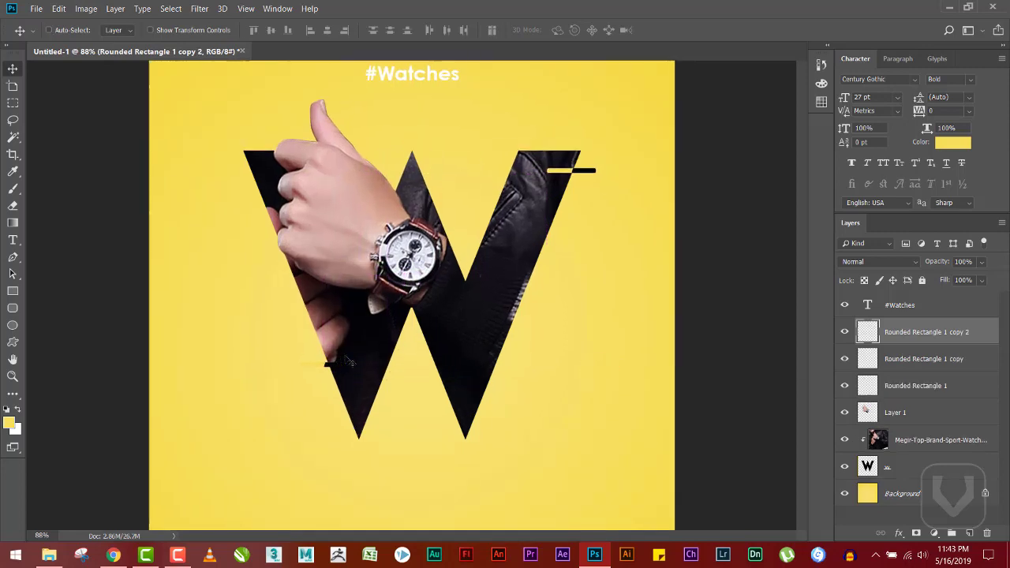
{"action": "key", "text": "ctrl+plus"}
Flip the new bar horizontally so its black half lies outside the W and its yellow half inside
{"action": "key", "text": "ctrl+t"}
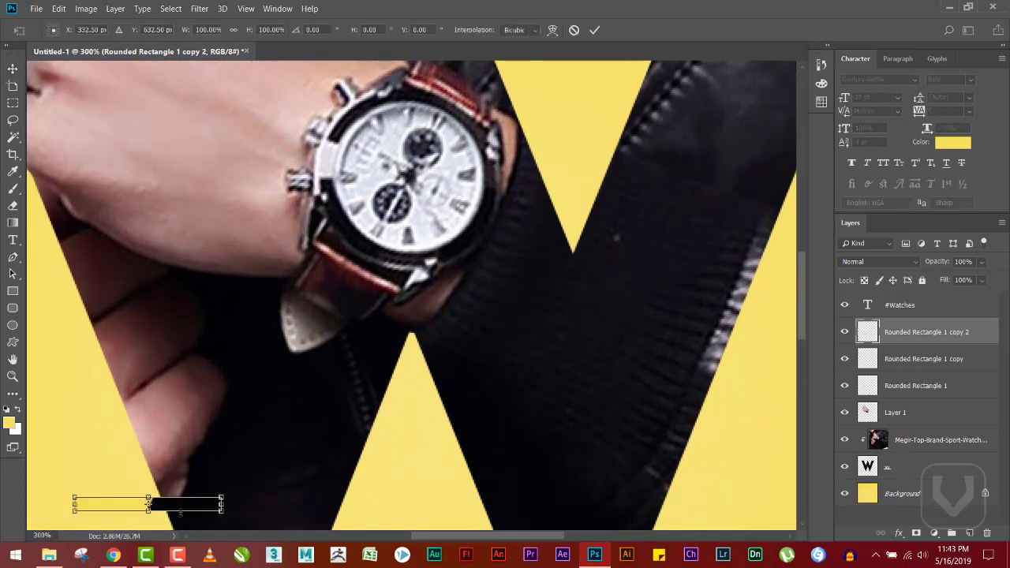
{"action": "right_click", "coordinate": [178, 510]}
{"action": "left_click", "coordinate": [193, 487]}
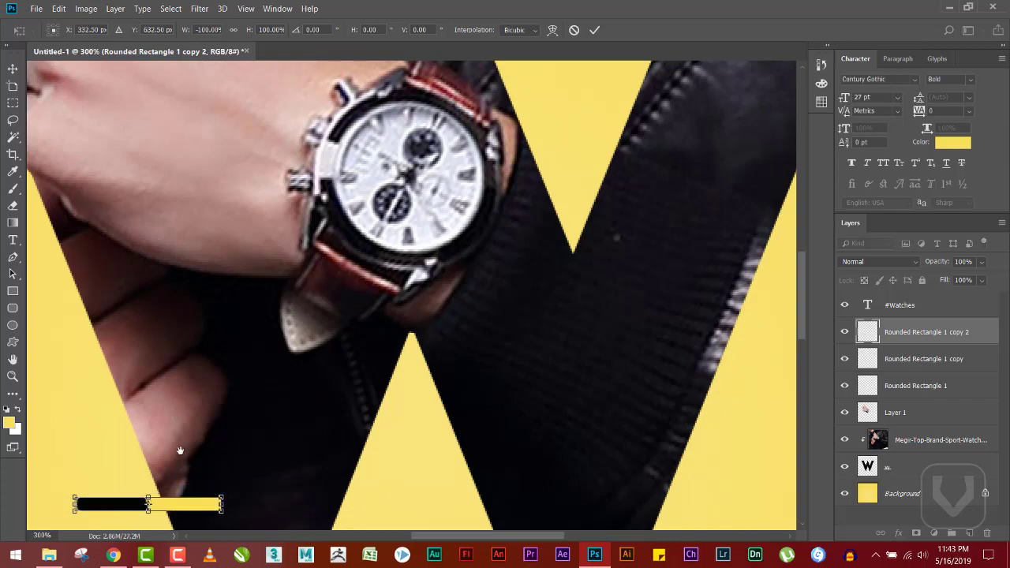
Nudge the flipped bar right until its black-yellow boundary meets the W's left edge, and commit the transform
{"action": "left_click_drag", "start_coordinate": [180, 451], "coordinate": [251, 330]}
{"action": "key", "text": "Right"}
{"action": "key", "text": "Right"}
{"action": "key", "text": "Right"}
{"action": "key", "text": "Right"}
{"action": "key", "text": "Right"}
{"action": "key", "text": "Right"}
{"action": "key", "text": "Right"}
{"action": "key", "text": "Right"}
{"action": "key", "text": "Right"}
{"action": "key", "text": "Right"}
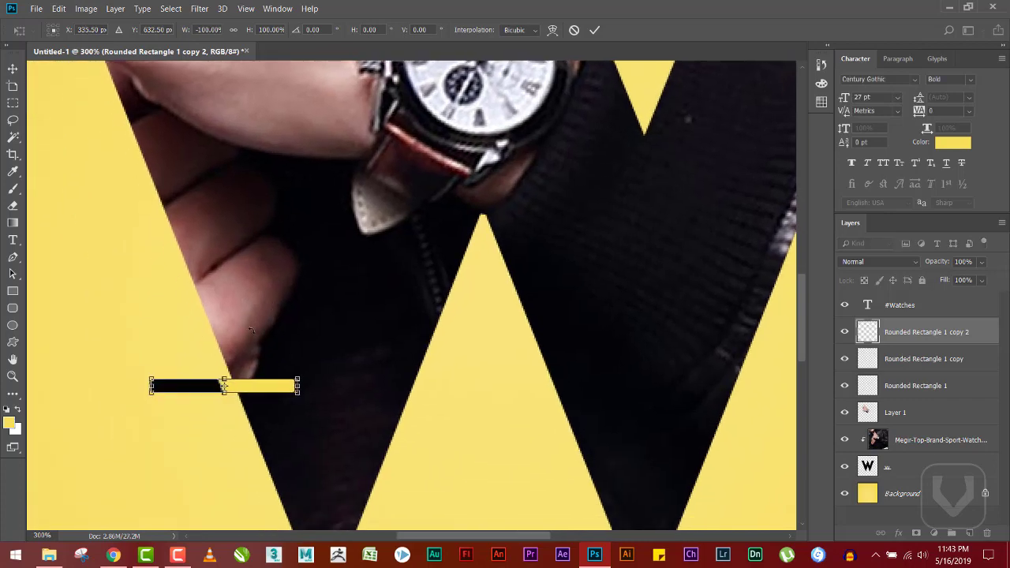
{"action": "key", "text": "Return"}
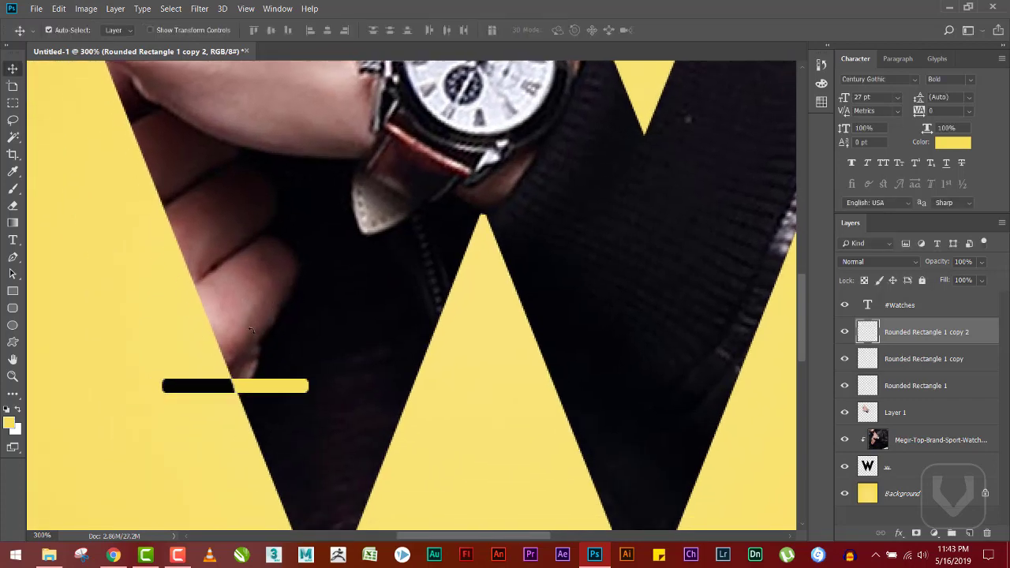
{"action": "key", "text": "ctrl+0"}
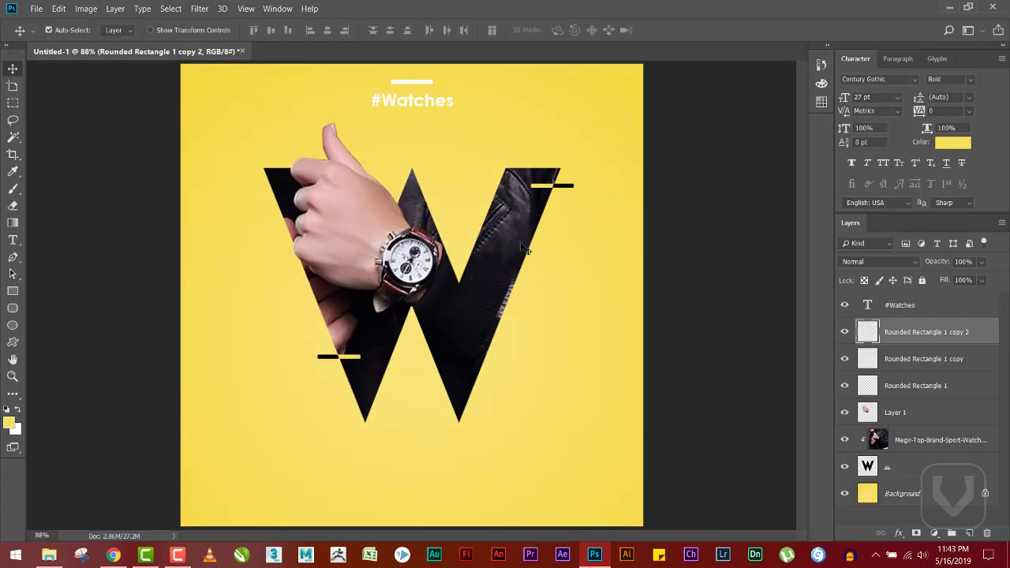
Add the word "wear" in red 60 pt Lemon/Milk across the lower part of the W's right leg
{"action": "left_click", "coordinate": [567, 300]}
{"action": "key", "text": "t"}
{"action": "left_click", "coordinate": [555, 350]}
Set the tracking of the letters EAR in WEAR to 140
{"action": "key", "text": "t"}
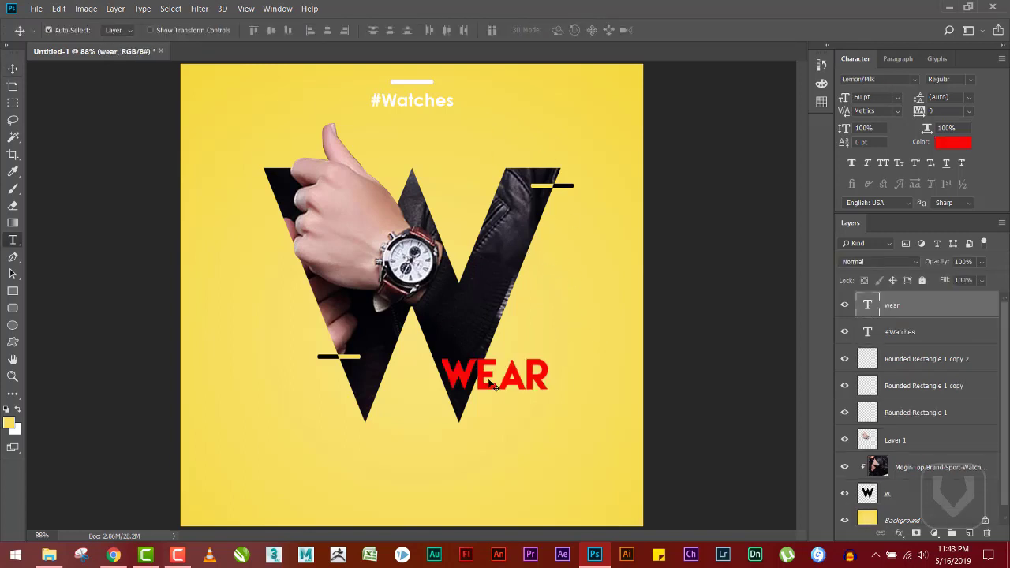
{"action": "left_click_drag", "start_coordinate": [472, 378], "coordinate": [593, 401]}
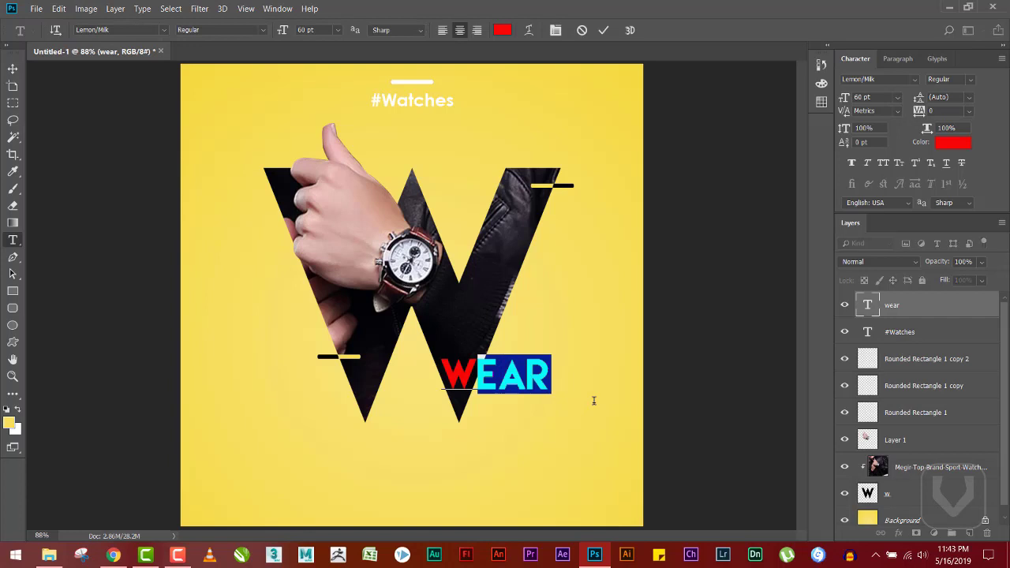
{"action": "key", "text": "alt+Right"}
{"action": "key", "text": "alt+Right"}
{"action": "key", "text": "alt+Right"}
{"action": "key", "text": "alt+Right"}
{"action": "key", "text": "alt+Right"}
{"action": "key", "text": "alt+Right"}
{"action": "key", "text": "alt+Right"}
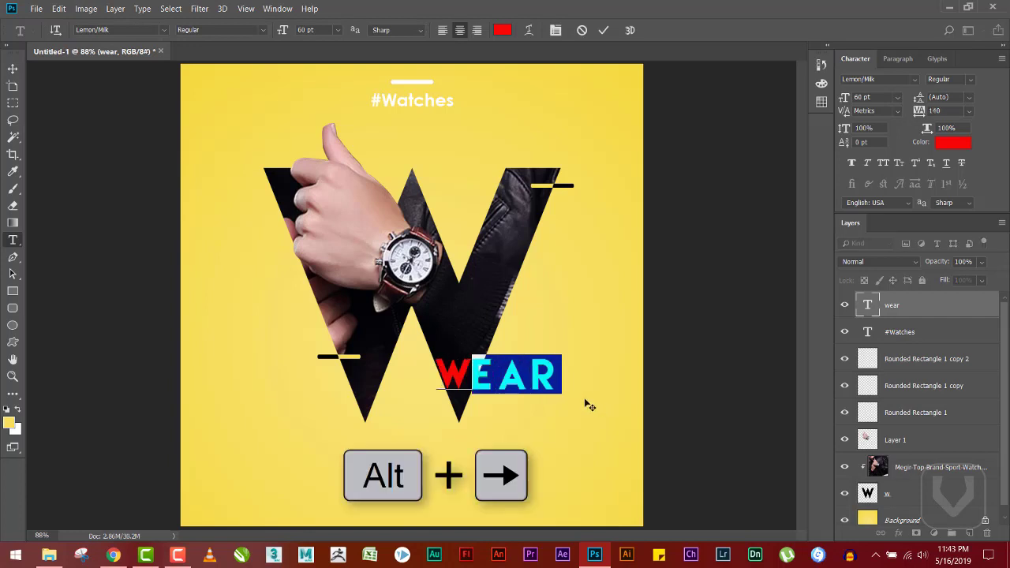
Increase the tracking of the whole word WEAR by 120 and set the kerning beside its W to 40
{"action": "left_click", "coordinate": [468, 374]}
{"action": "key", "text": "ctrl+a"}
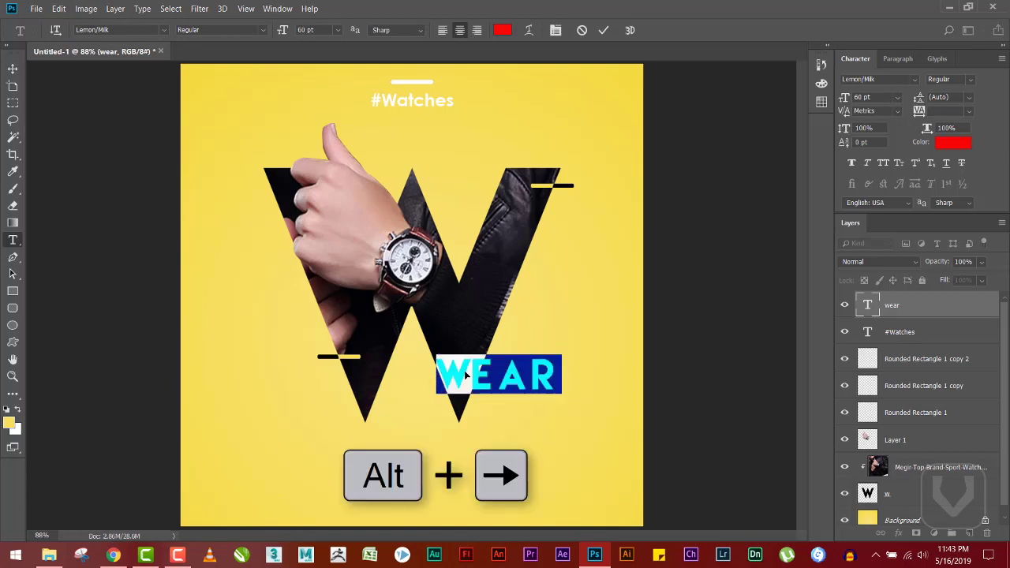
{"action": "key", "text": "alt+Right"}
{"action": "key", "text": "alt+Right"}
{"action": "key", "text": "alt+Right"}
{"action": "key", "text": "alt+Right"}
{"action": "key", "text": "alt+Right"}
{"action": "key", "text": "alt+Right"}
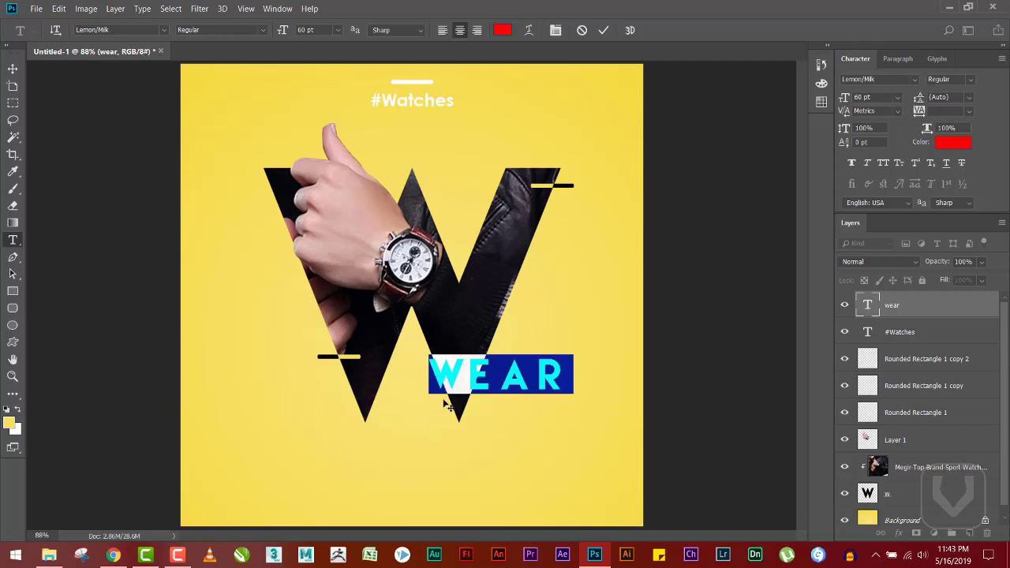
{"action": "left_click", "coordinate": [447, 383]}
{"action": "key", "text": "alt+Right"}
{"action": "key", "text": "alt+Right"}
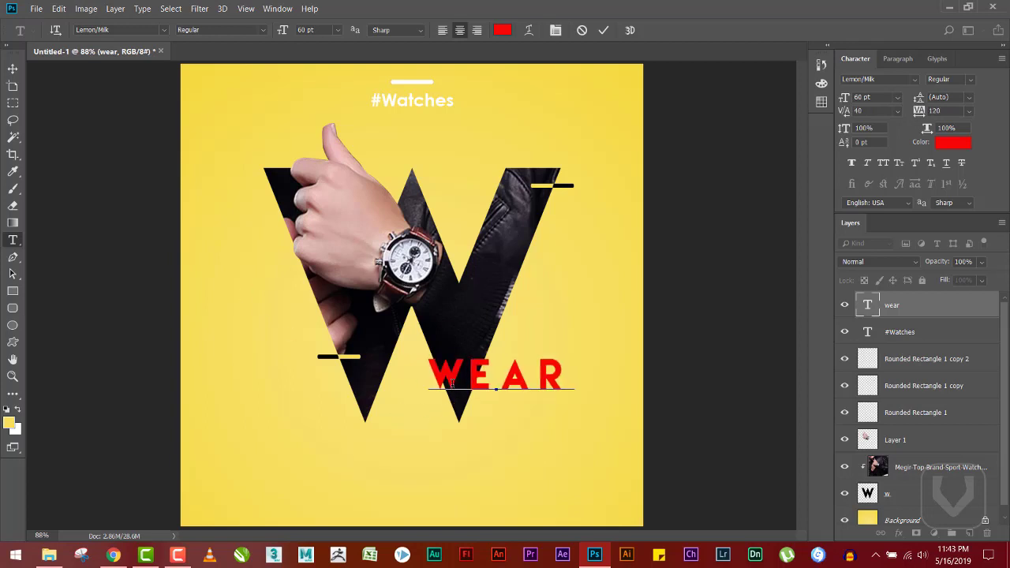
Shift WEAR right until its W sits inside the dark right leg of the large W
{"action": "left_click", "coordinate": [12, 68]}
{"action": "key", "text": "Right"}
{"action": "key", "text": "Right"}
{"action": "key", "text": "Right"}
{"action": "key", "text": "Right"}
{"action": "key", "text": "Right"}
{"action": "key", "text": "Right"}
{"action": "key", "text": "Right"}
{"action": "key", "text": "Right"}
{"action": "key", "text": "Right"}
{"action": "key", "text": "Right"}
{"action": "key", "text": "Right"}
{"action": "key", "text": "Right"}
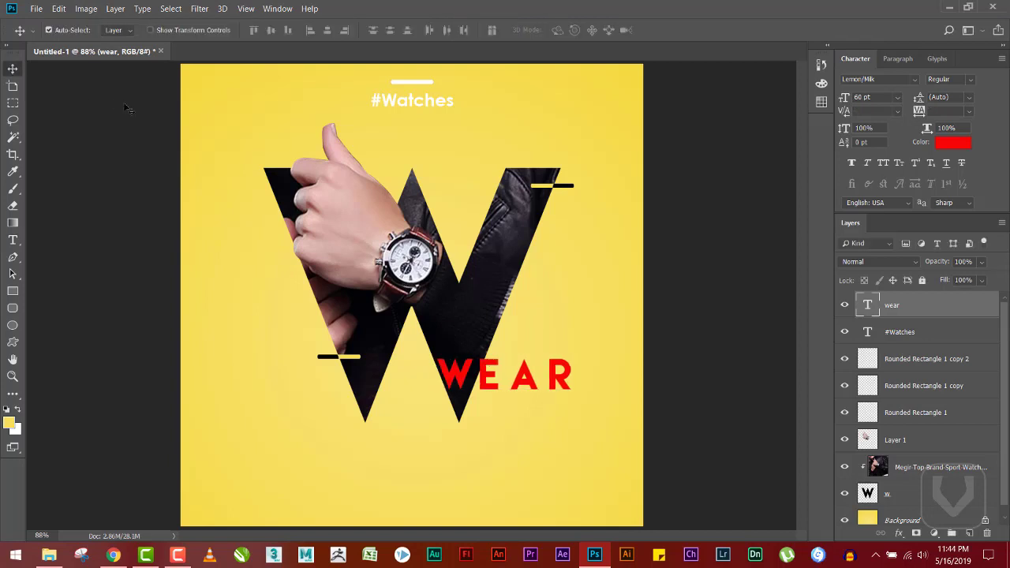
{"action": "key", "text": "Right"}
{"action": "key", "text": "Right"}
{"action": "key", "text": "Right"}
{"action": "key", "text": "Right"}
{"action": "key", "text": "Right"}
{"action": "key", "text": "Right"}
{"action": "key", "text": "Right"}
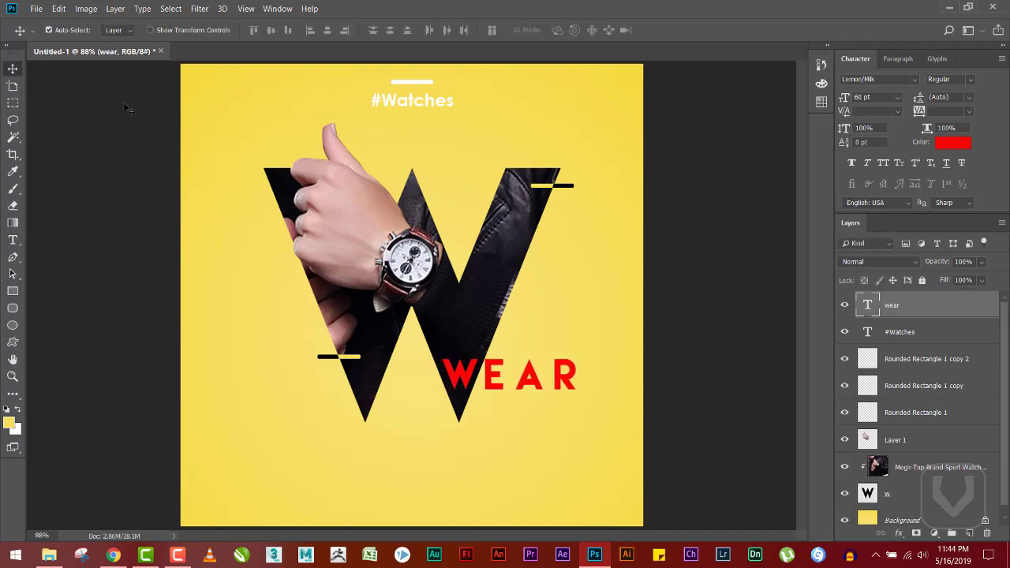
{"action": "key", "text": "Left"}
{"action": "key", "text": "Left"}
Recolour only the letter W of WEAR off-white
{"action": "key", "text": "t"}
{"action": "left_click_drag", "start_coordinate": [442, 377], "coordinate": [484, 376]}
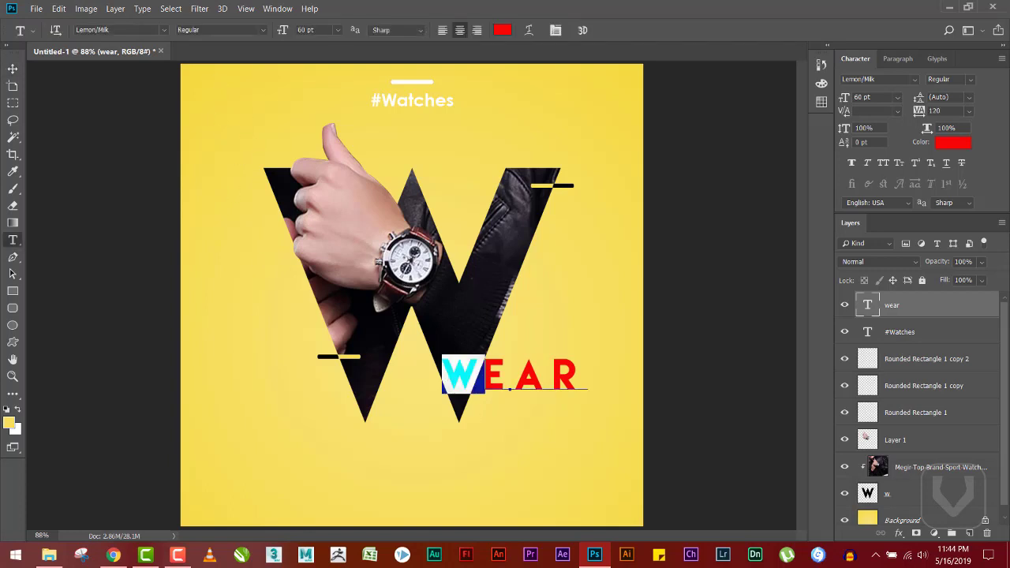
{"action": "left_click", "coordinate": [501, 30]}
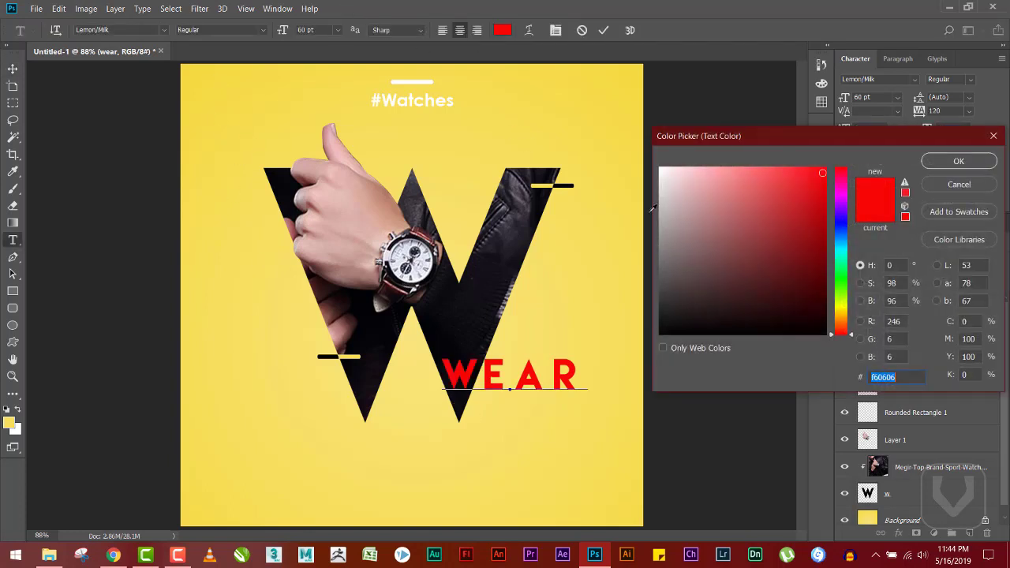
{"action": "left_click", "coordinate": [665, 173]}
{"action": "left_click", "coordinate": [959, 160]}
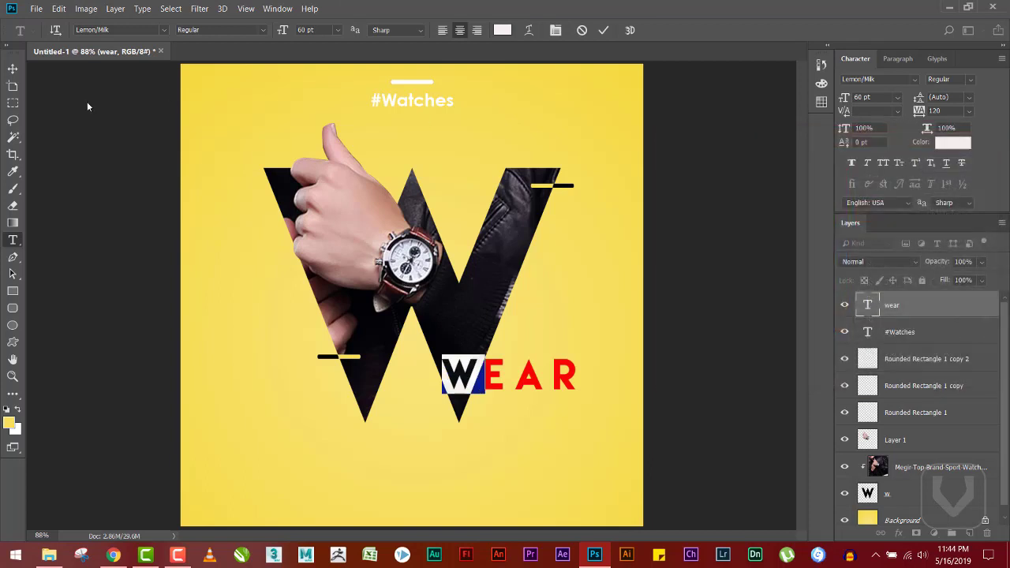
{"action": "left_click", "coordinate": [13, 69]}
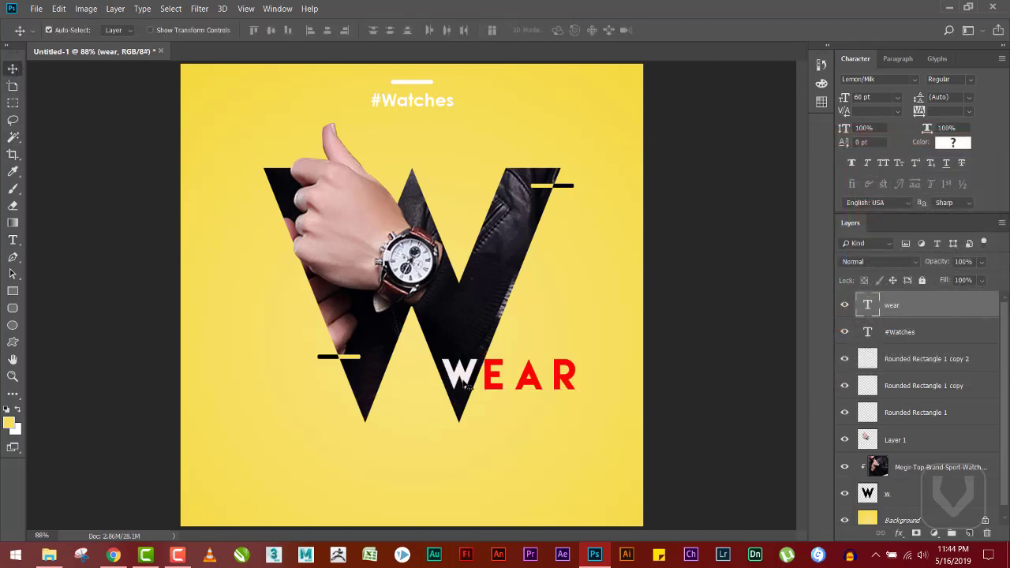
Add the word "your" below WEAR in Lemon/Milk and colour it near-black (0b0a10)
{"action": "key", "text": "t"}
{"action": "left_click", "coordinate": [503, 434]}
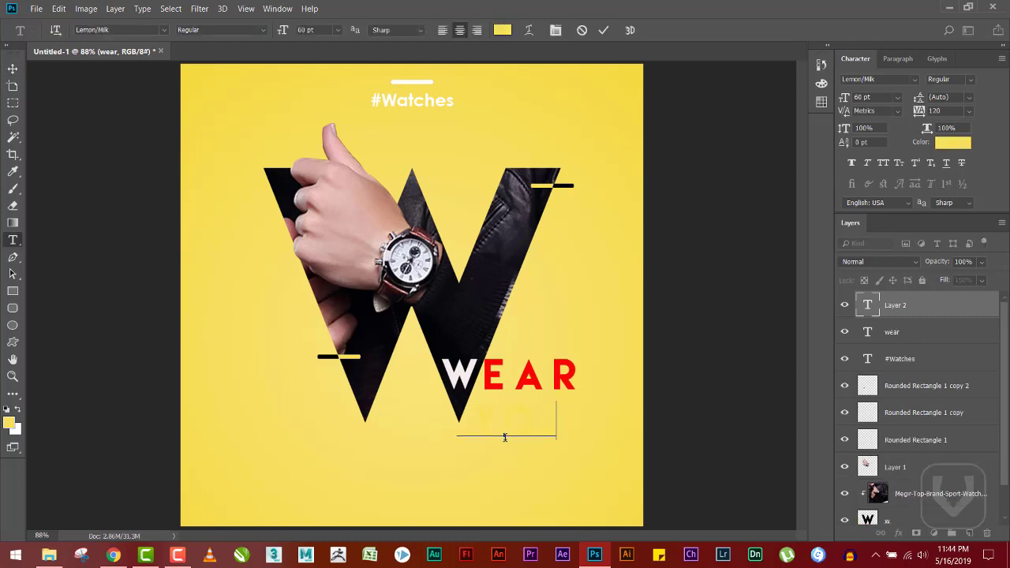
{"action": "key", "text": "ctrl+a"}
{"action": "left_click", "coordinate": [502, 32]}
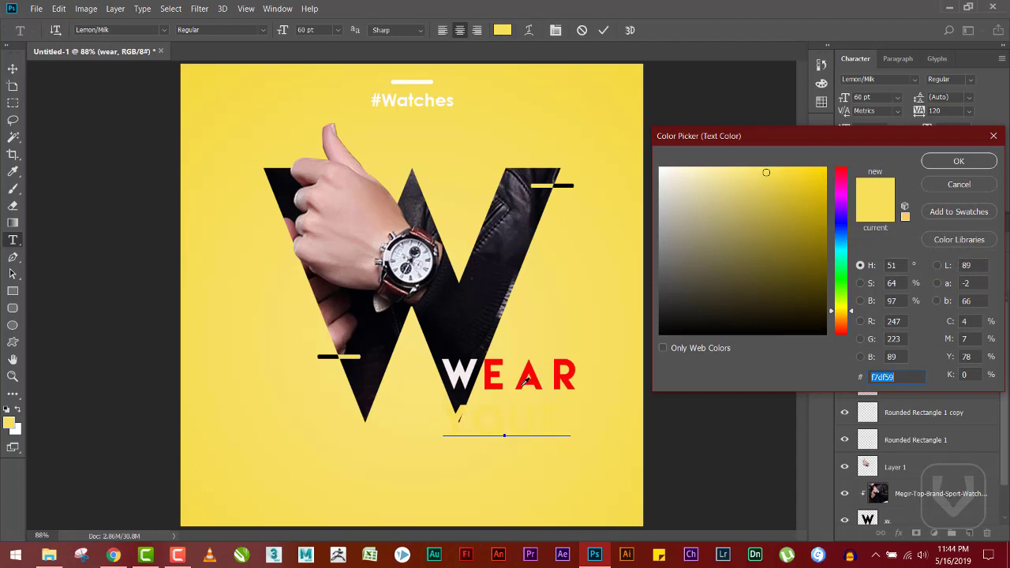
{"action": "type", "text": "0b0a10"}
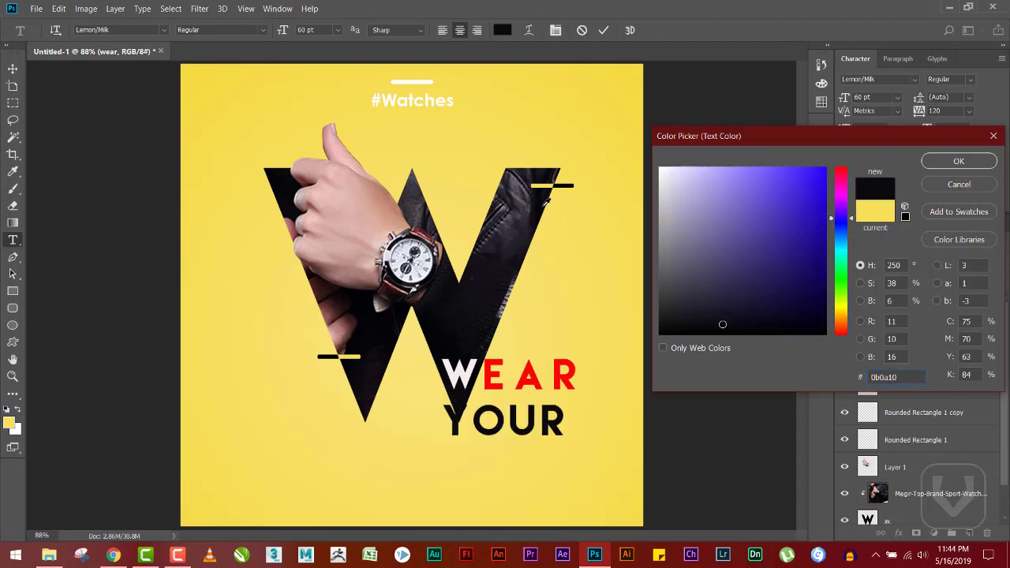
{"action": "left_click", "coordinate": [959, 161]}
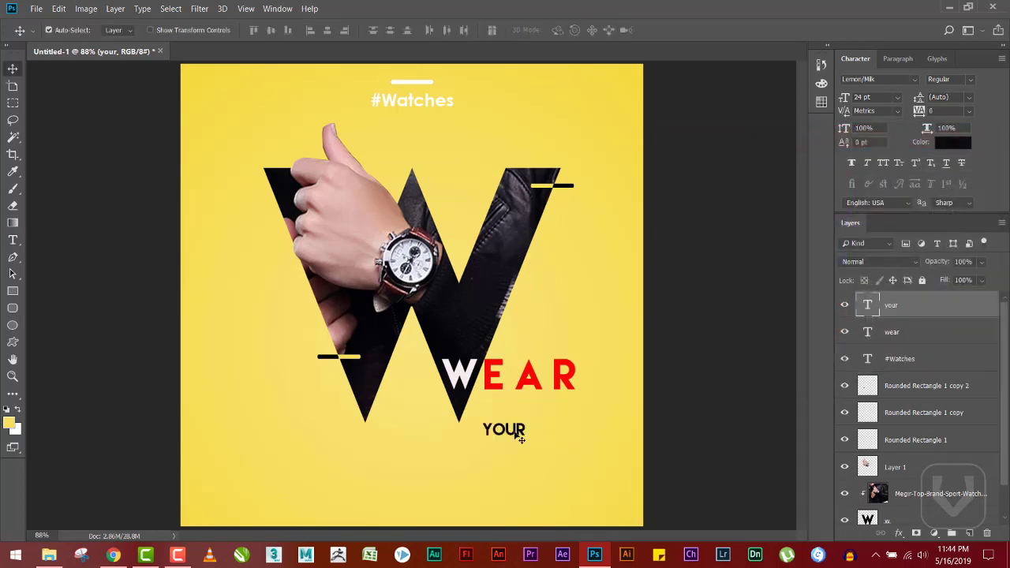
Move YOUR up to the lower end of the R in WEAR and set its font size to 18 pt
{"action": "left_click_drag", "start_coordinate": [505, 424], "coordinate": [605, 386]}
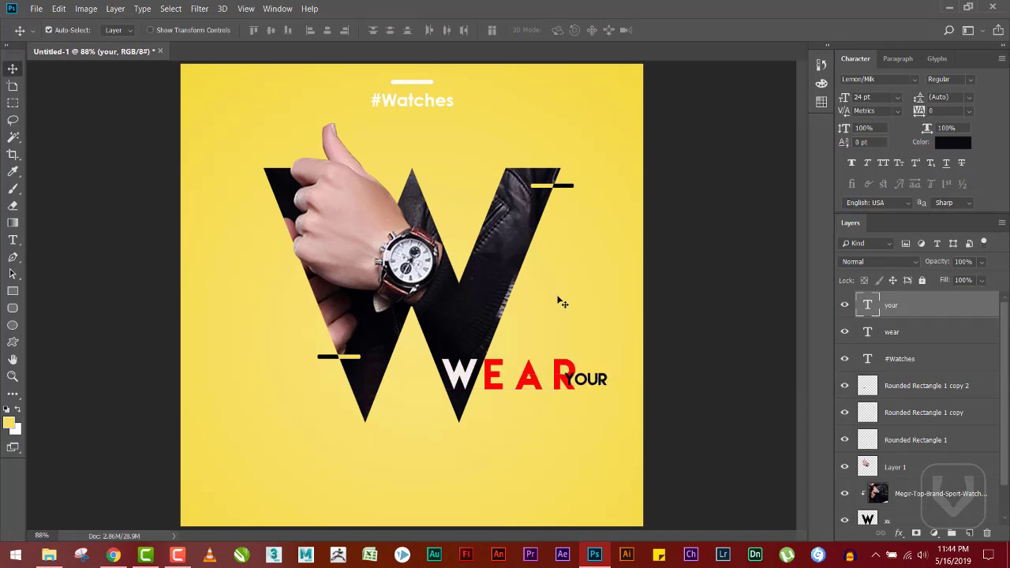
{"action": "key", "text": "t"}
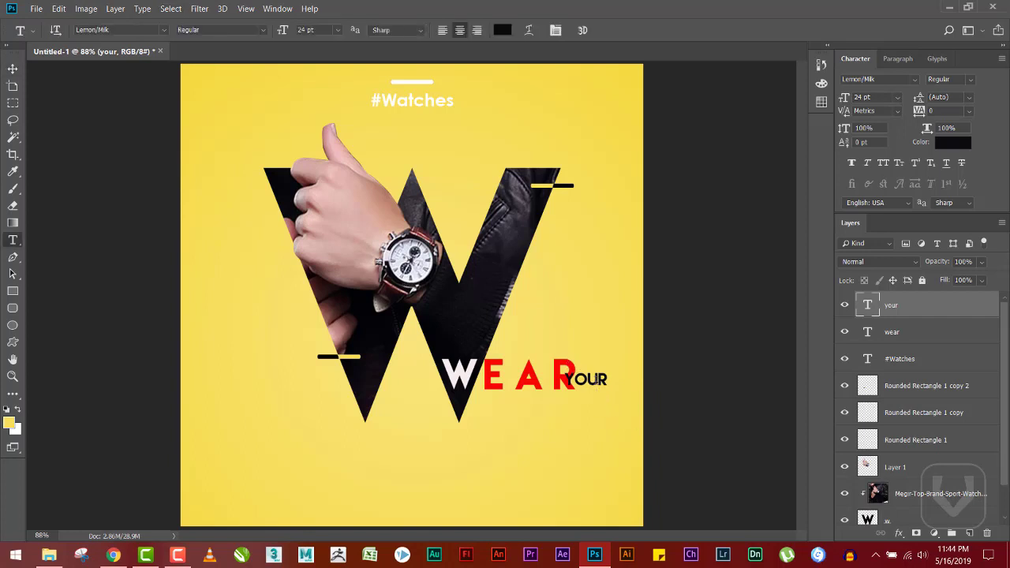
{"action": "double_click", "coordinate": [586, 380]}
{"action": "left_click", "coordinate": [338, 30]}
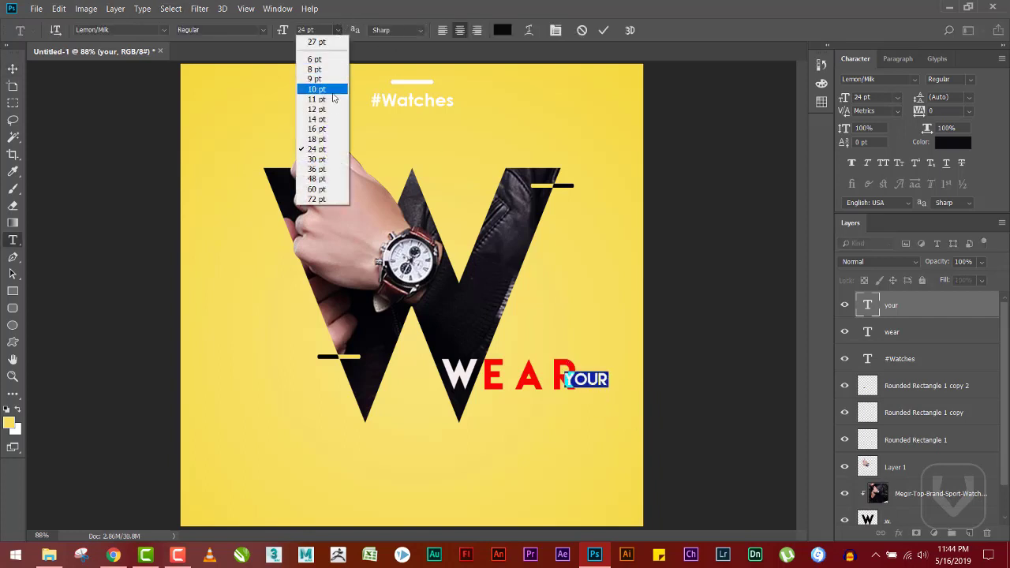
{"action": "left_click", "coordinate": [329, 139]}
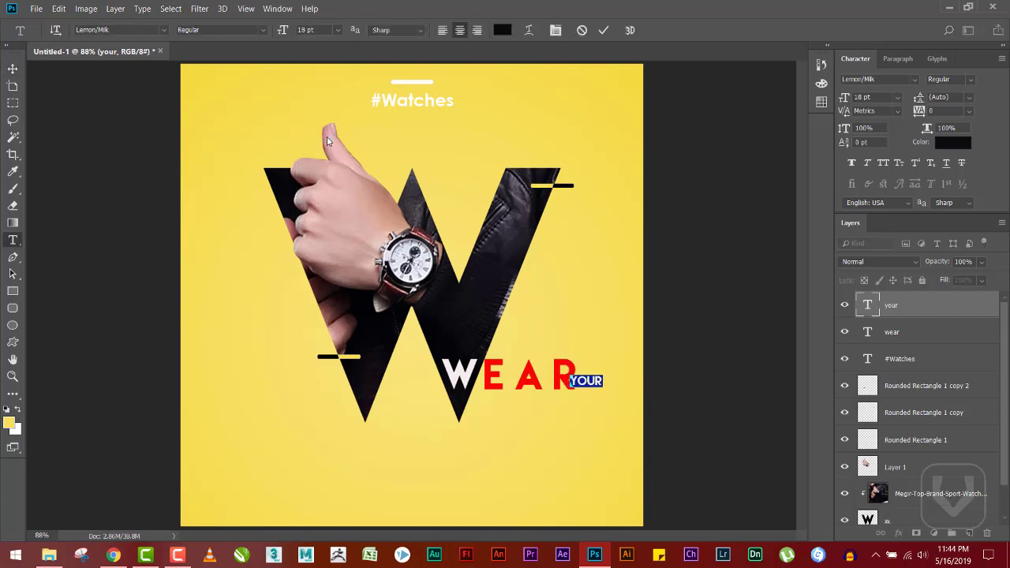
Nudge YOUR left so its Y slightly overlaps the leg of the R
{"action": "left_click", "coordinate": [12, 69]}
{"action": "key", "text": "Left"}
{"action": "key", "text": "Left"}
{"action": "key", "text": "Left"}
{"action": "key", "text": "Left"}
{"action": "key", "text": "Left"}
{"action": "key", "text": "Left"}
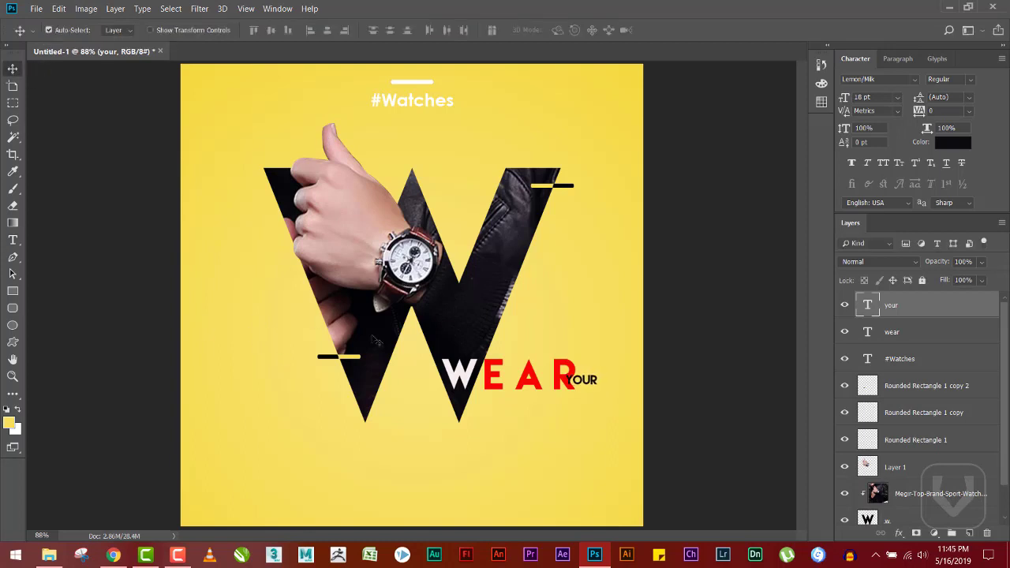
Add the word "style" below YOUR at 36 pt and set its font to Edwardian Script ITC
{"action": "key", "text": "t"}
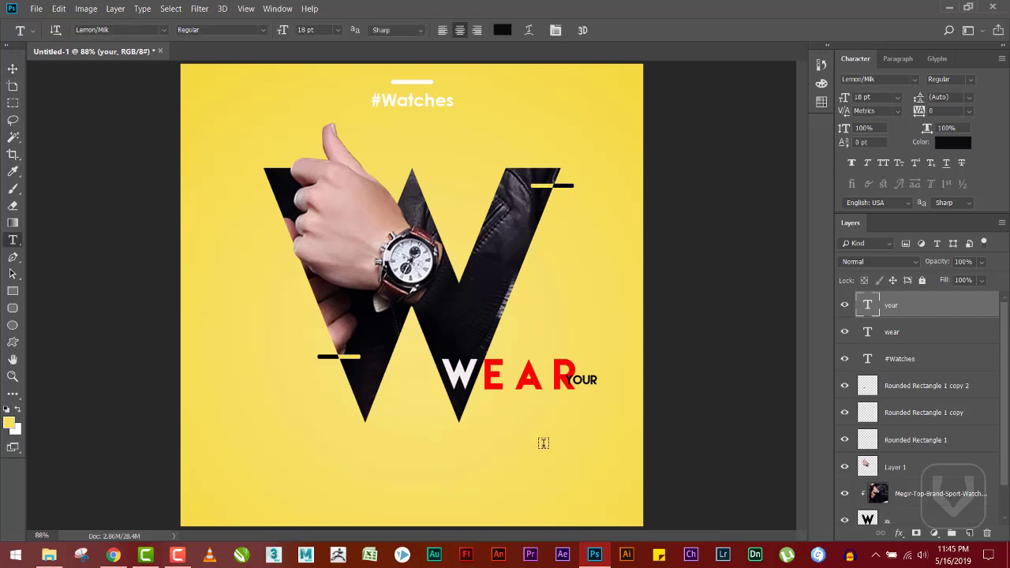
{"action": "left_click", "coordinate": [543, 442]}
{"action": "type", "text": "STYLE"}
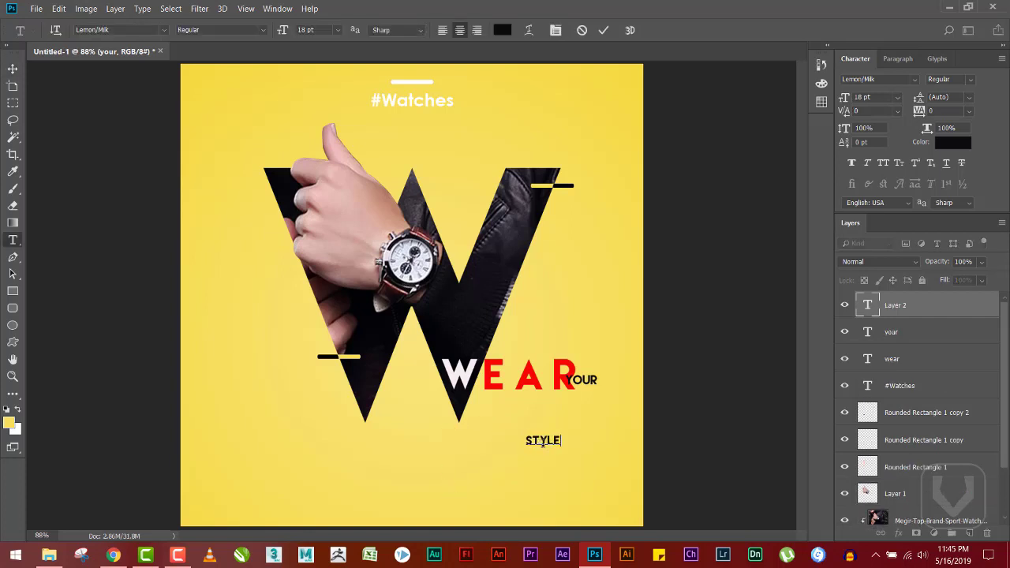
{"action": "key", "text": "ctrl+a"}
{"action": "left_click", "coordinate": [336, 31]}
{"action": "left_click", "coordinate": [332, 174]}
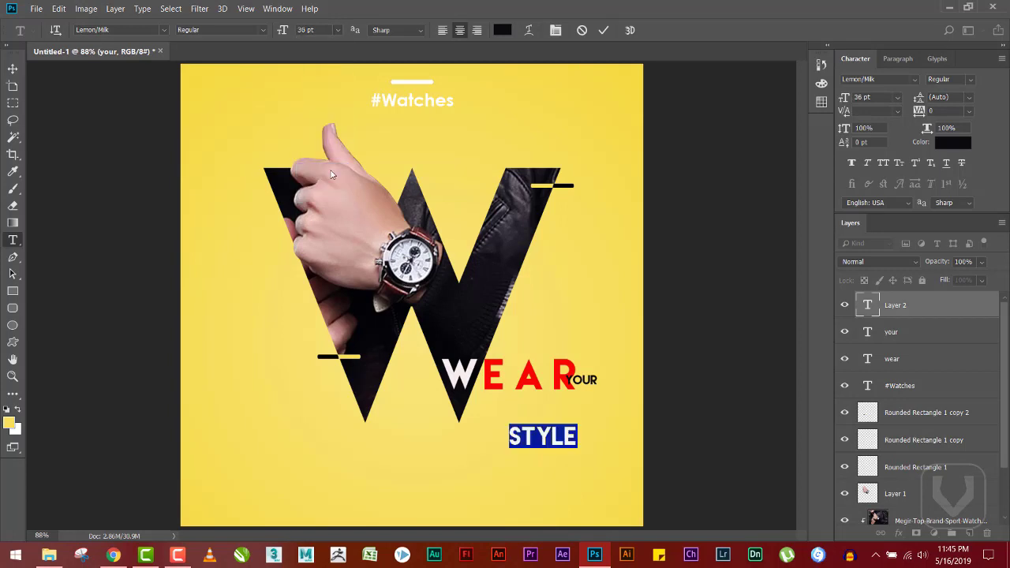
{"action": "left_click", "coordinate": [163, 30]}
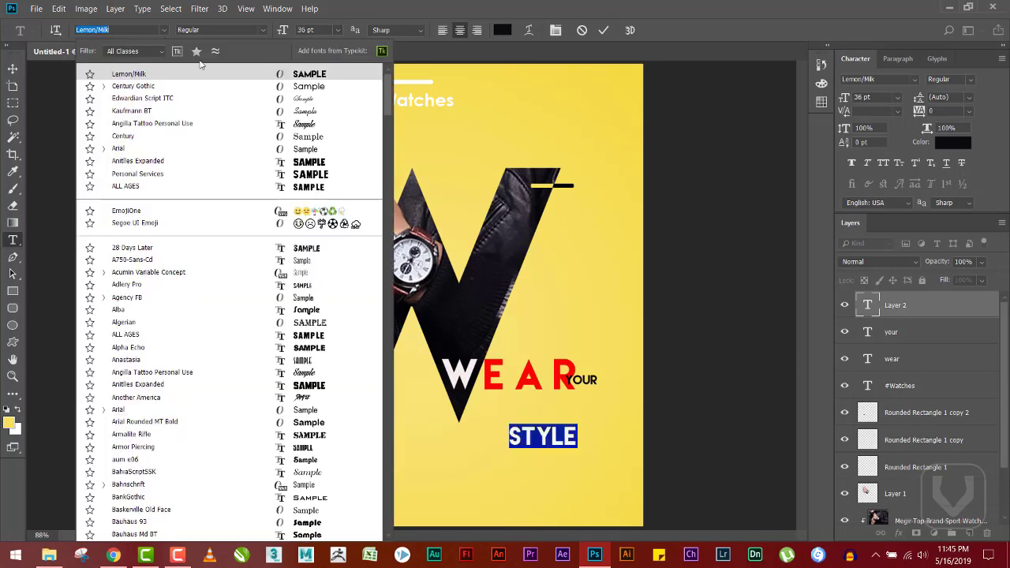
{"action": "left_click", "coordinate": [302, 101]}
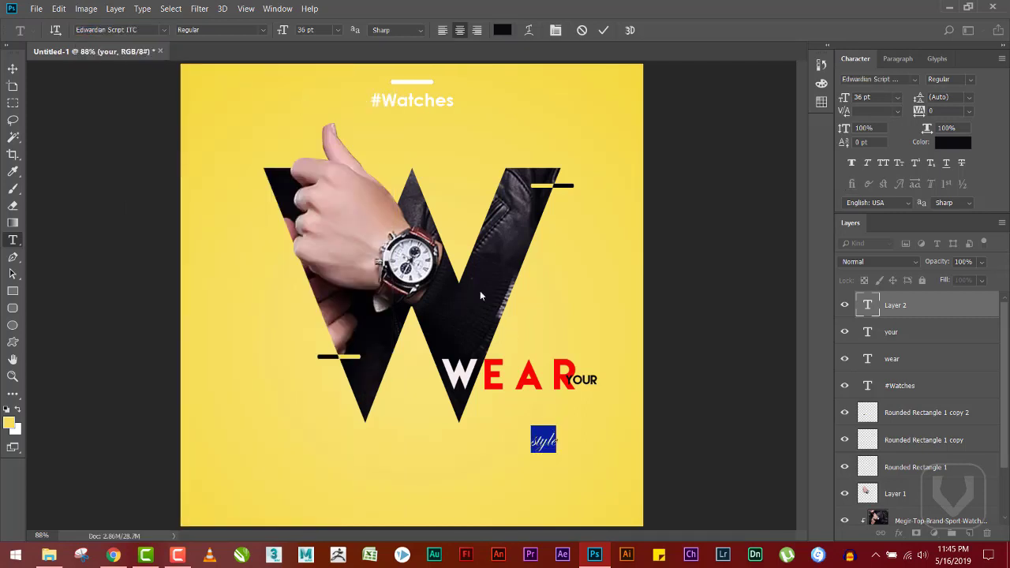
Enlarge the script word "style" to 144.91 pt and place it directly beneath YOUR, touching the end of WEAR
{"action": "left_click", "coordinate": [337, 30]}
{"action": "left_click", "coordinate": [329, 202]}
{"action": "left_click_drag", "start_coordinate": [598, 427], "coordinate": [620, 406]}
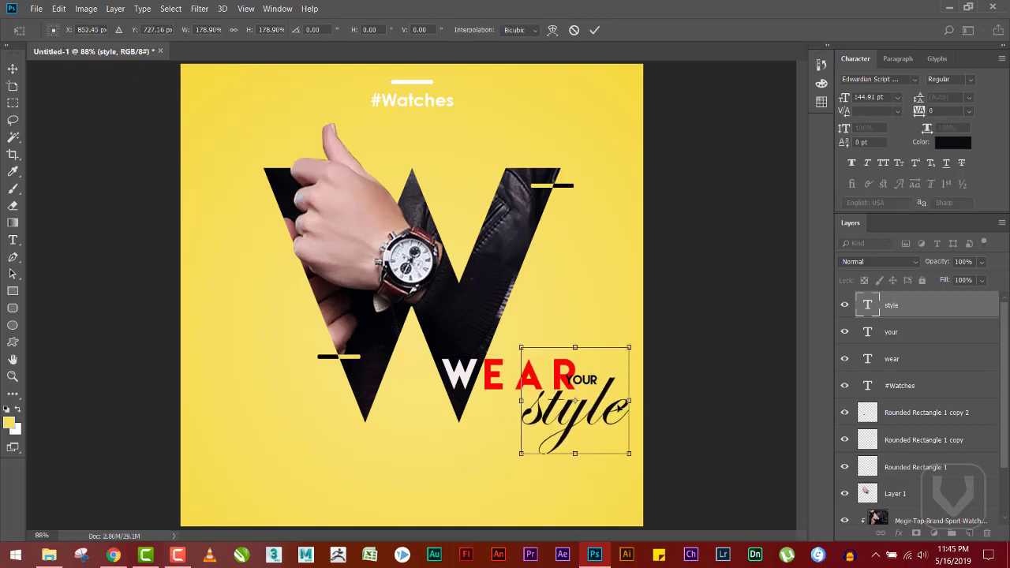
{"action": "key", "text": "Return"}
{"action": "key", "text": "Left"}
{"action": "key", "text": "Left"}
{"action": "key", "text": "Up"}
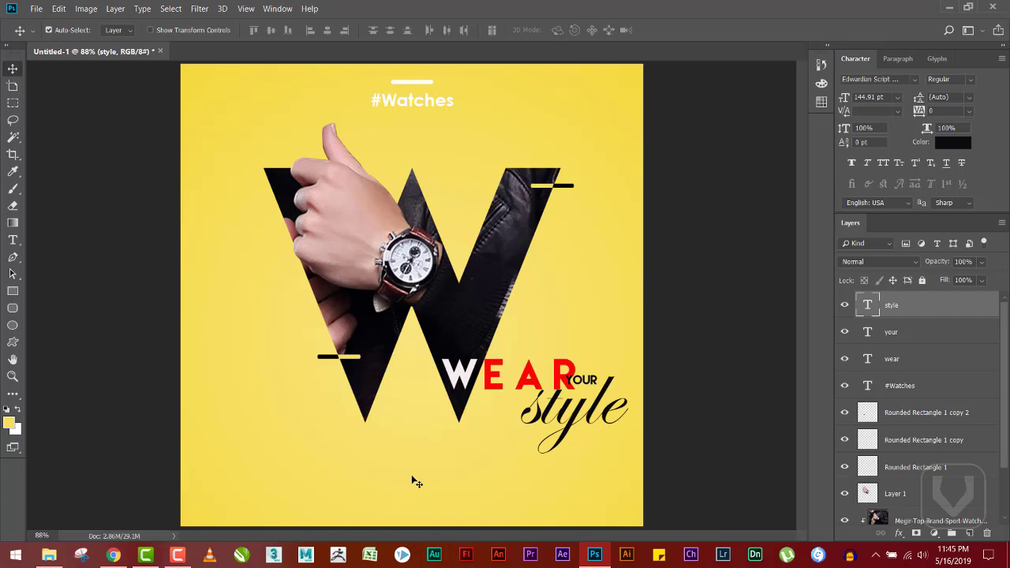
Add "Get 45% off" in 36 pt Century Gothic and position it centred near the bottom edge of the yellow canvas
{"action": "key", "text": "t"}
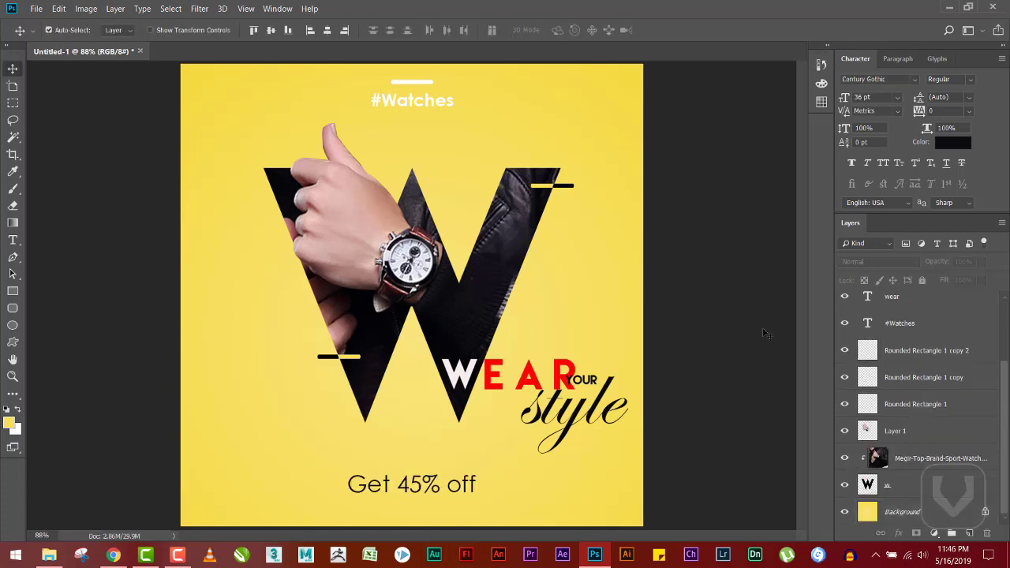
{"action": "left_click_drag", "start_coordinate": [427, 492], "coordinate": [427, 505]}
{"action": "key", "text": "Up"}
{"action": "key", "text": "Up"}
{"action": "key", "text": "Up"}
{"action": "key", "text": "Up"}
{"action": "key", "text": "Up"}
{"action": "key", "text": "Up"}
{"action": "key", "text": "Up"}
{"action": "key", "text": "Up"}
{"action": "key", "text": "Up"}
{"action": "key", "text": "Up"}
{"action": "key", "text": "Up"}
{"action": "key", "text": "Up"}
{"action": "key", "text": "Up"}
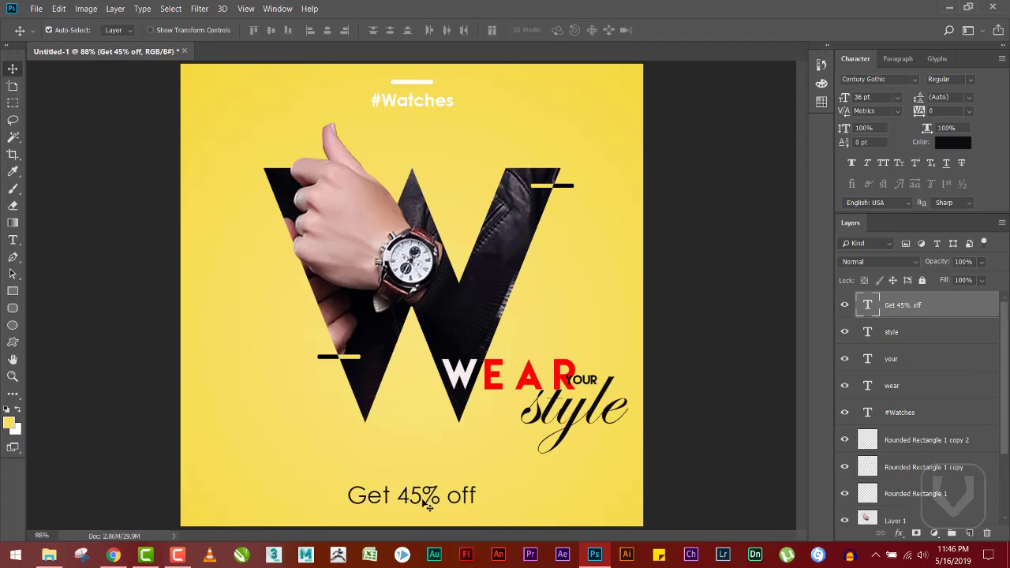
{"action": "key", "text": "t"}
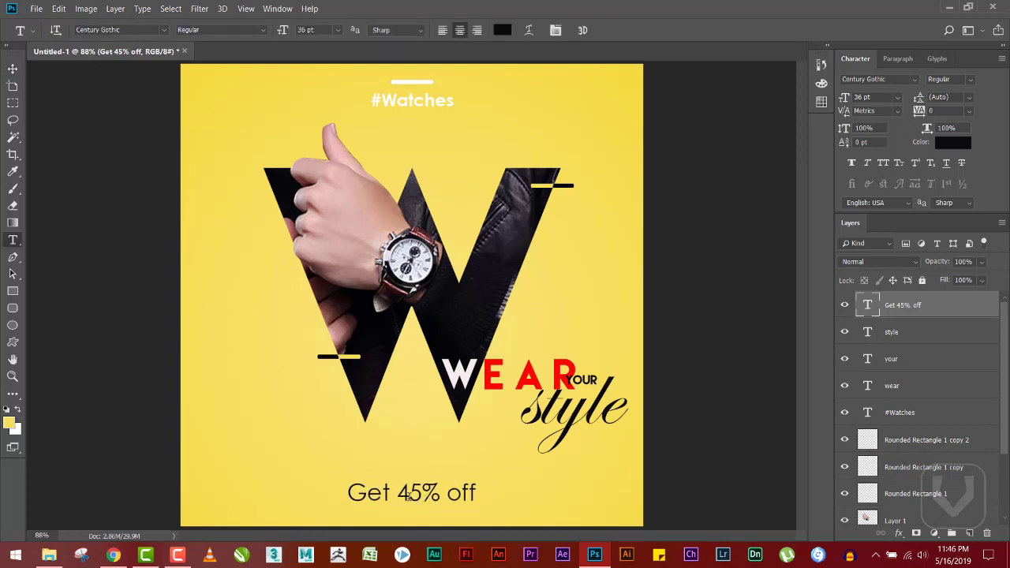
{"action": "left_click_drag", "start_coordinate": [397, 493], "coordinate": [446, 495]}
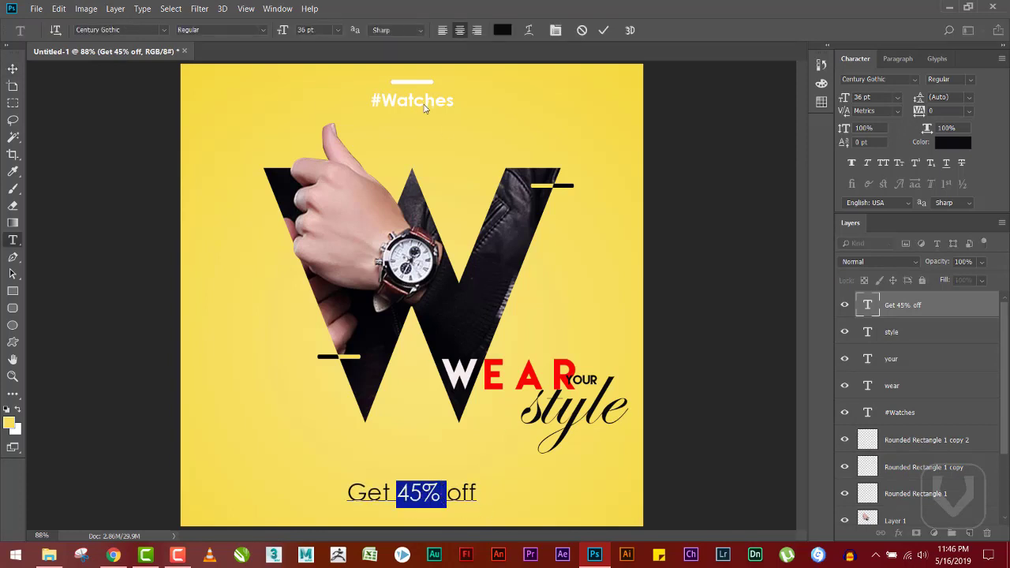
{"action": "left_click", "coordinate": [13, 69]}
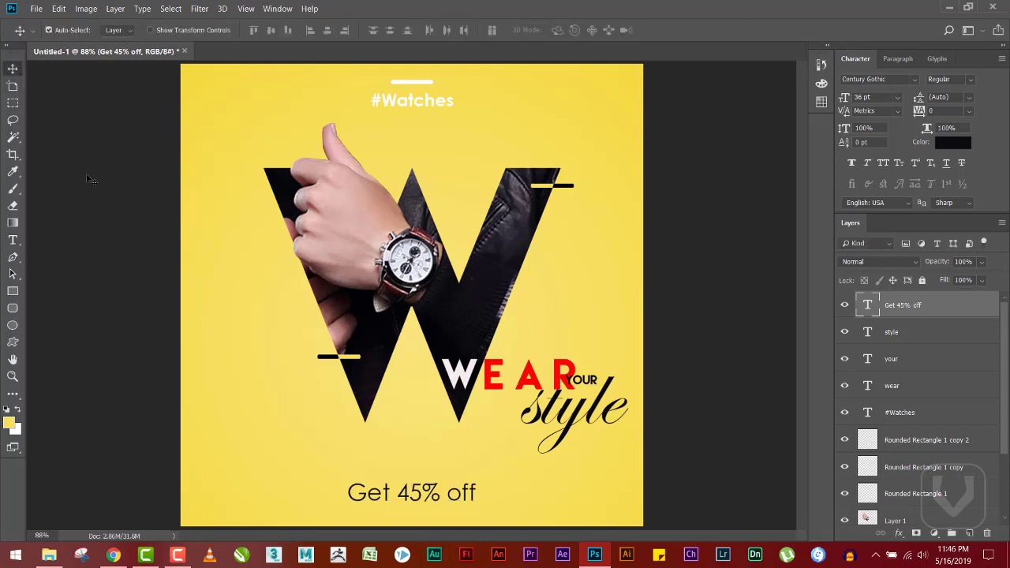
On a new layer, draw a black filled rectangle covering the "45%" part of the offer text and clear the selection
{"action": "key", "text": "ctrl+plus"}
{"action": "left_click_drag", "start_coordinate": [266, 271], "coordinate": [300, 138]}
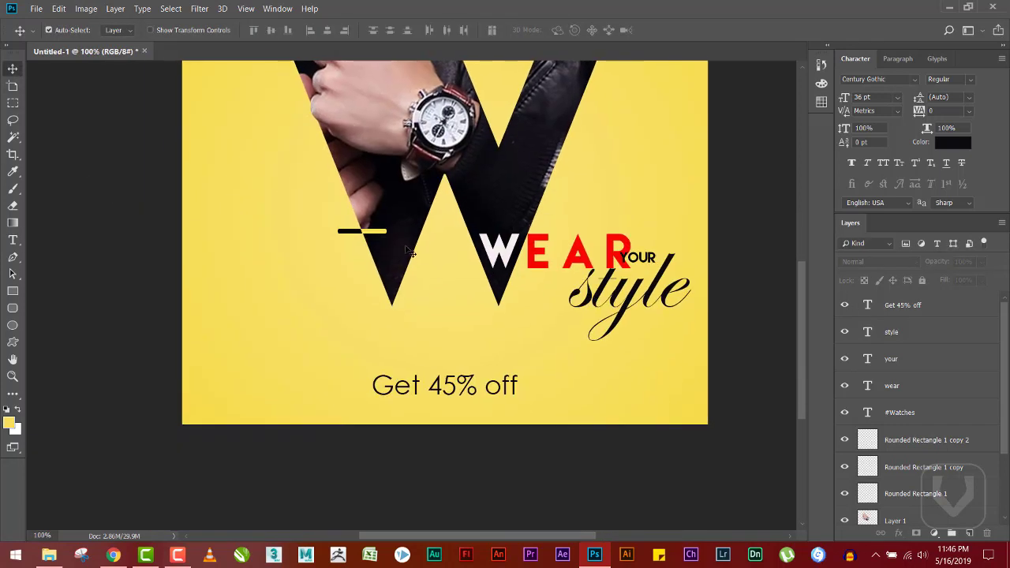
{"action": "key", "text": "m"}
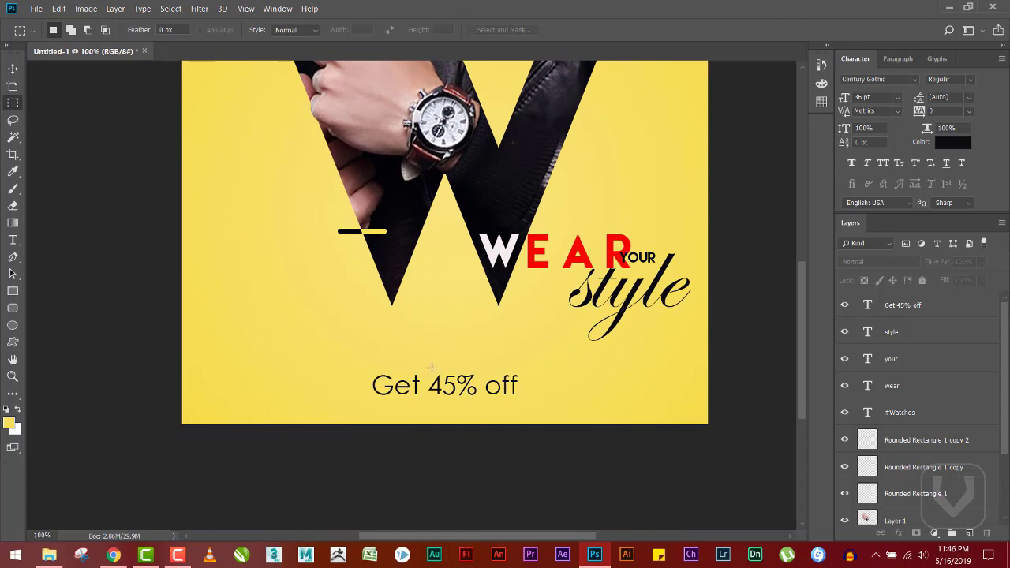
{"action": "left_click_drag", "start_coordinate": [424, 364], "coordinate": [480, 403]}
{"action": "key", "text": "ctrl+shift+alt+n"}
{"action": "key", "text": "ctrl+BackSpace"}
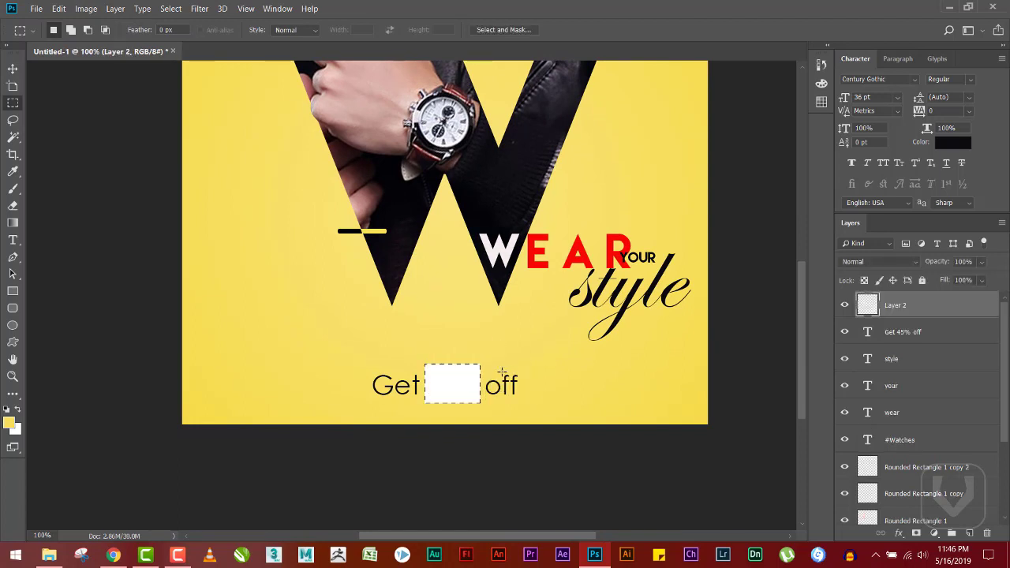
{"action": "key", "text": "ctrl+i"}
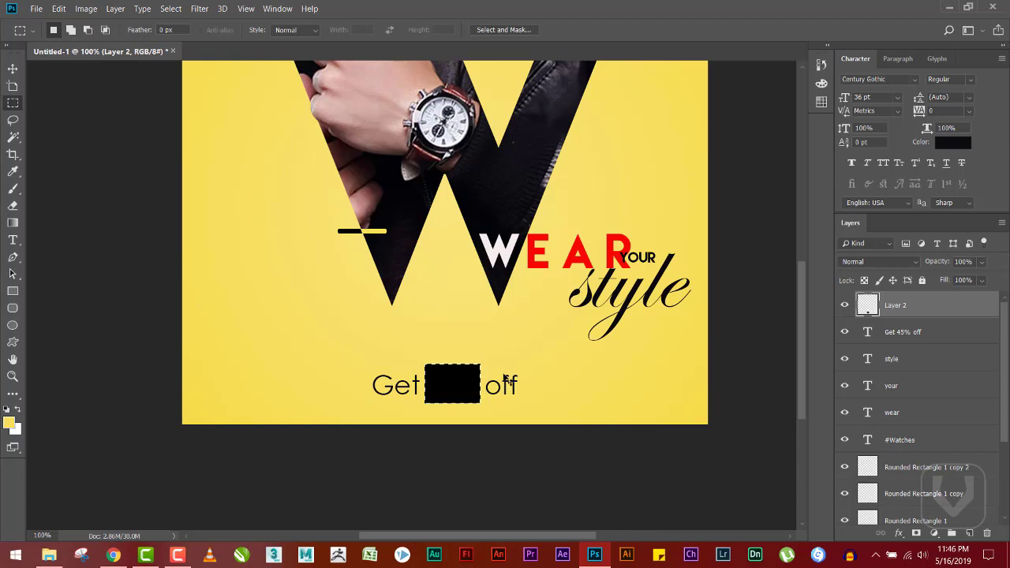
{"action": "key", "text": "ctrl+d"}
Set the whole "Get 45% off" text to the Italic style of Century Gothic
{"action": "key", "text": "t"}
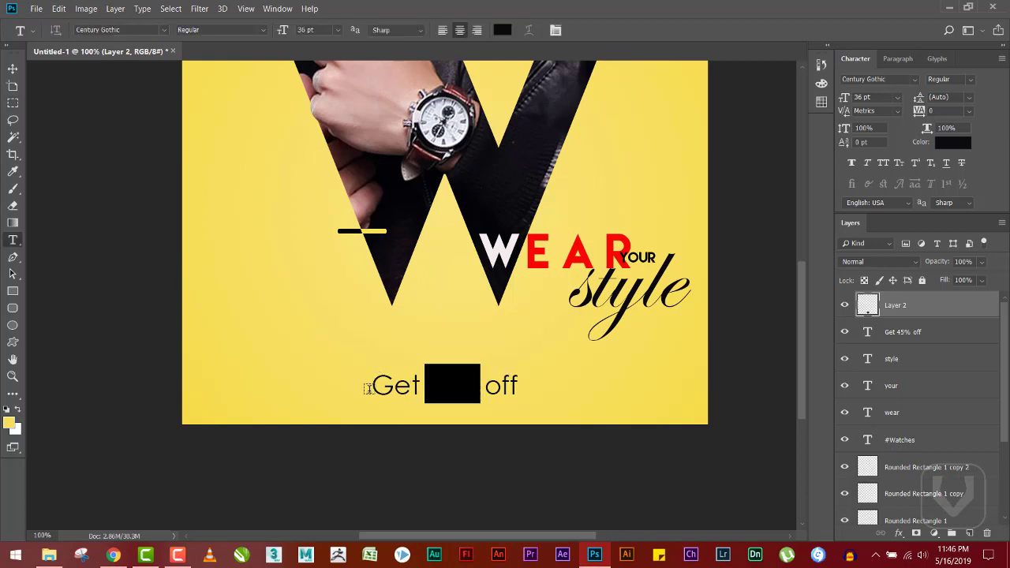
{"action": "left_click", "coordinate": [386, 390]}
{"action": "key", "text": "ctrl+a"}
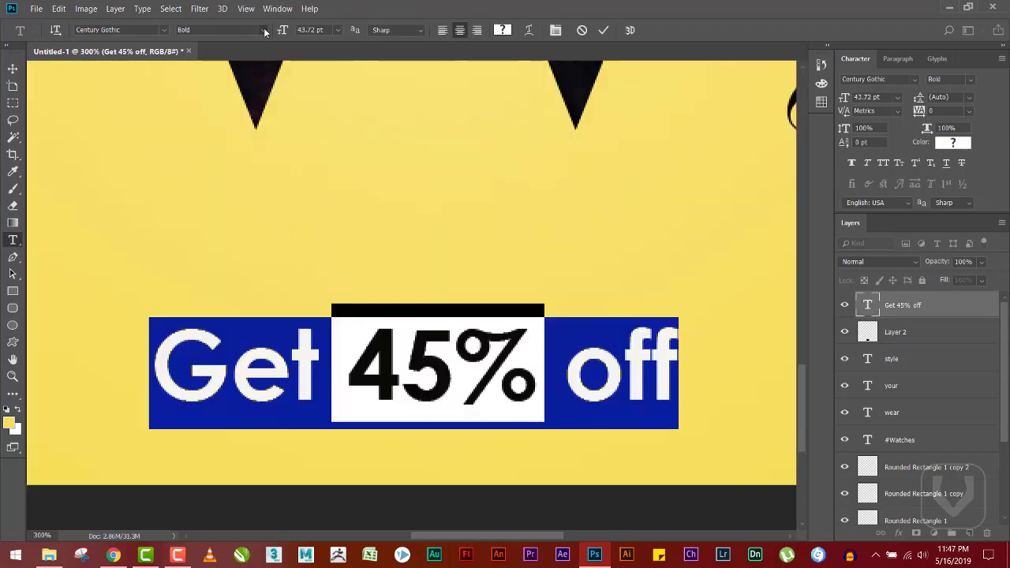
{"action": "left_click", "coordinate": [265, 32]}
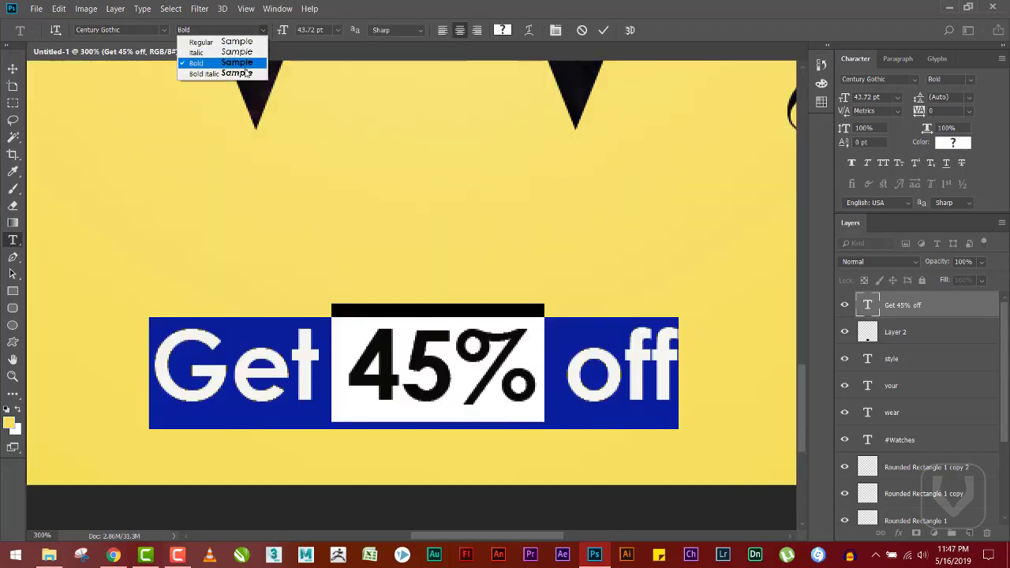
{"action": "left_click", "coordinate": [216, 49]}
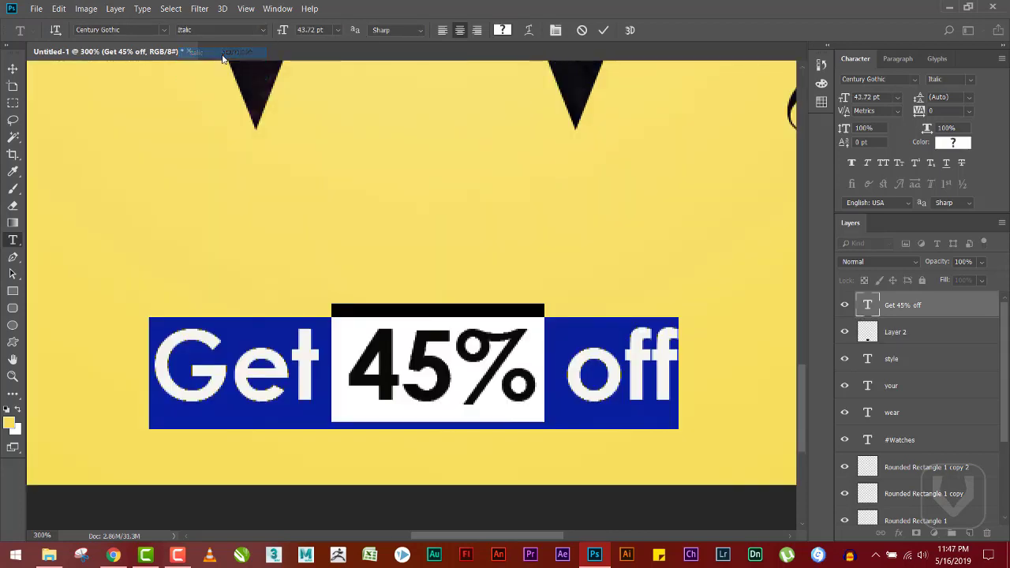
{"action": "left_click", "coordinate": [13, 69]}
{"action": "key", "text": "ctrl+0"}
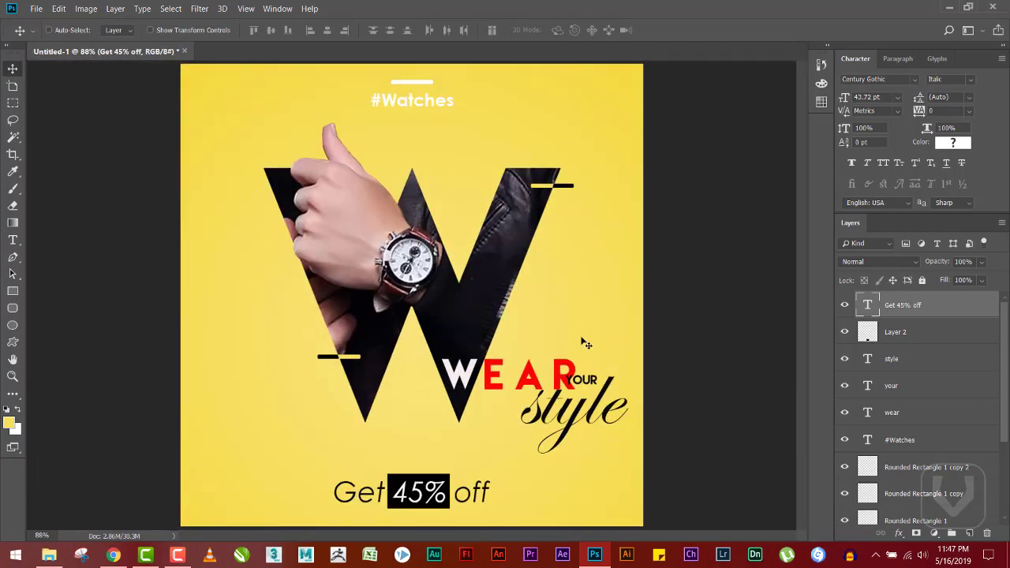
Draw a black-to-transparent radial gradient from the canvas centre on a new layer and squash it to 47.40% width and 7.70% height
{"action": "key", "text": "ctrl+shift+alt+n"}
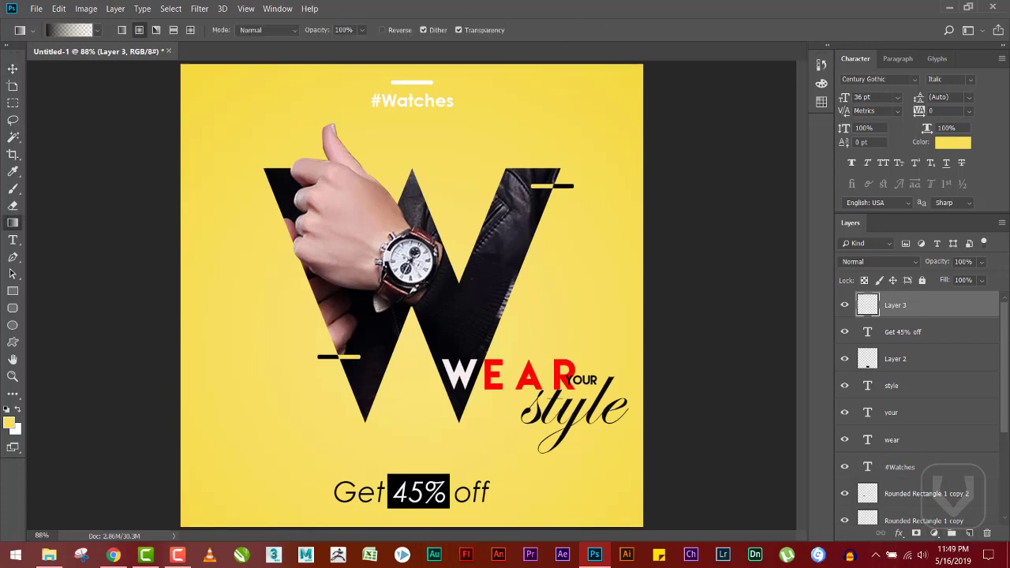
{"action": "left_click_drag", "start_coordinate": [413, 283], "coordinate": [668, 283]}
{"action": "key", "text": "ctrl+t"}
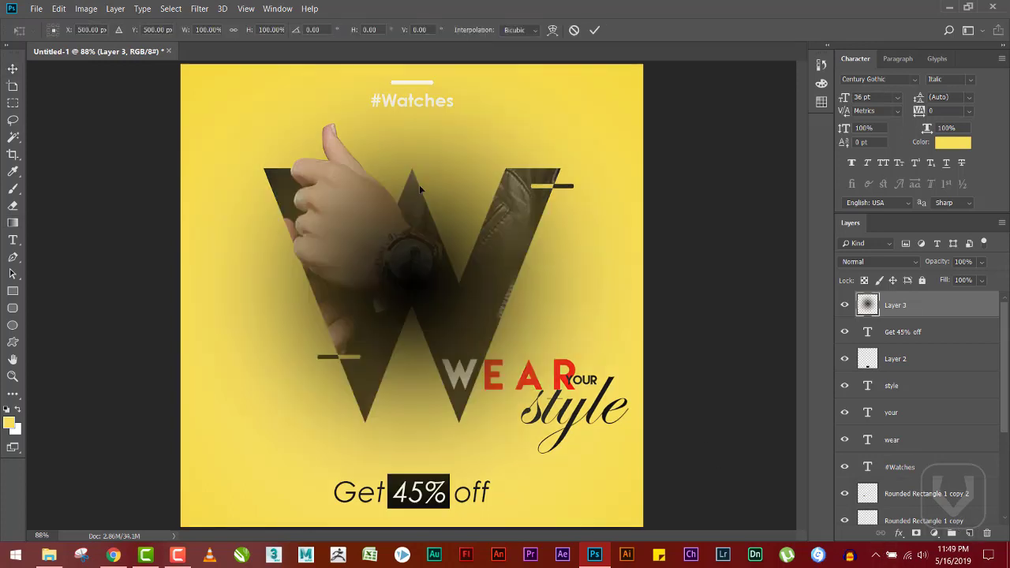
{"action": "left_click_drag", "start_coordinate": [412, 66], "coordinate": [417, 279]}
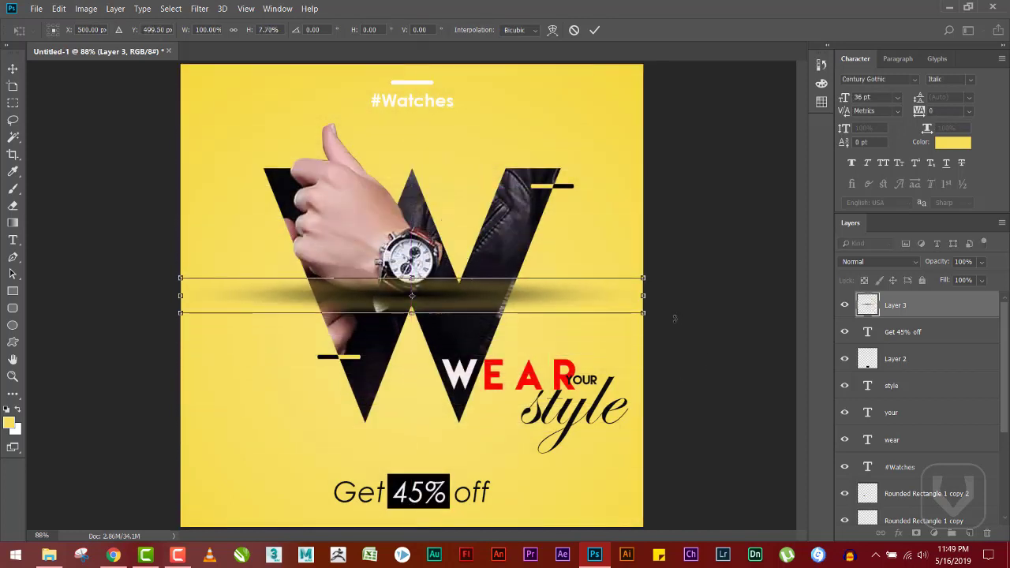
{"action": "left_click_drag", "start_coordinate": [645, 300], "coordinate": [521, 297]}
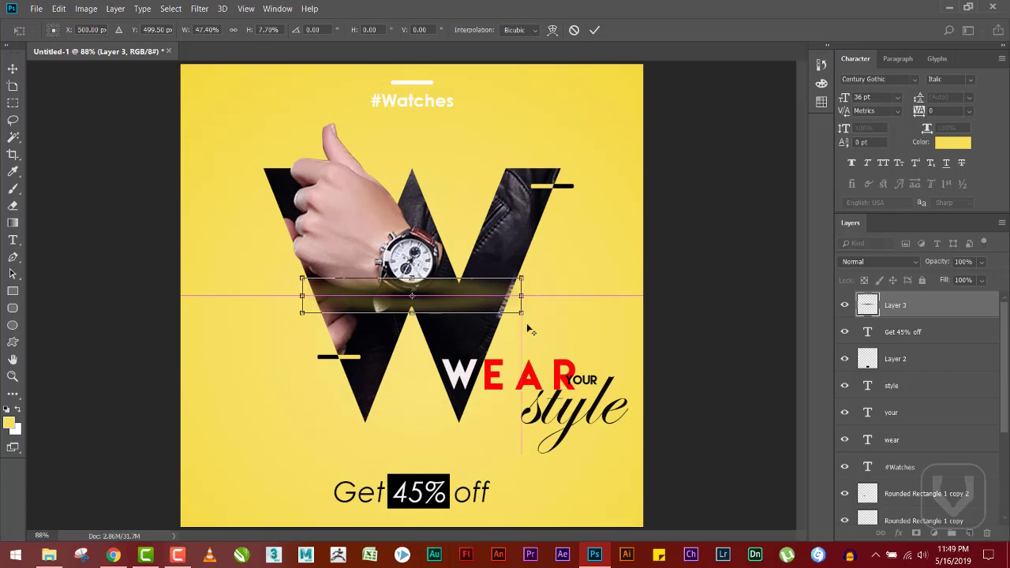
Place the flattened gradient just beneath the W as a shadow, resized to 68.60% width and 3.80% height
{"action": "left_click_drag", "start_coordinate": [447, 305], "coordinate": [454, 442]}
{"action": "left_click_drag", "start_coordinate": [533, 415], "coordinate": [573, 396]}
{"action": "left_click_drag", "start_coordinate": [497, 428], "coordinate": [492, 433]}
{"action": "left_click_drag", "start_coordinate": [416, 418], "coordinate": [394, 439]}
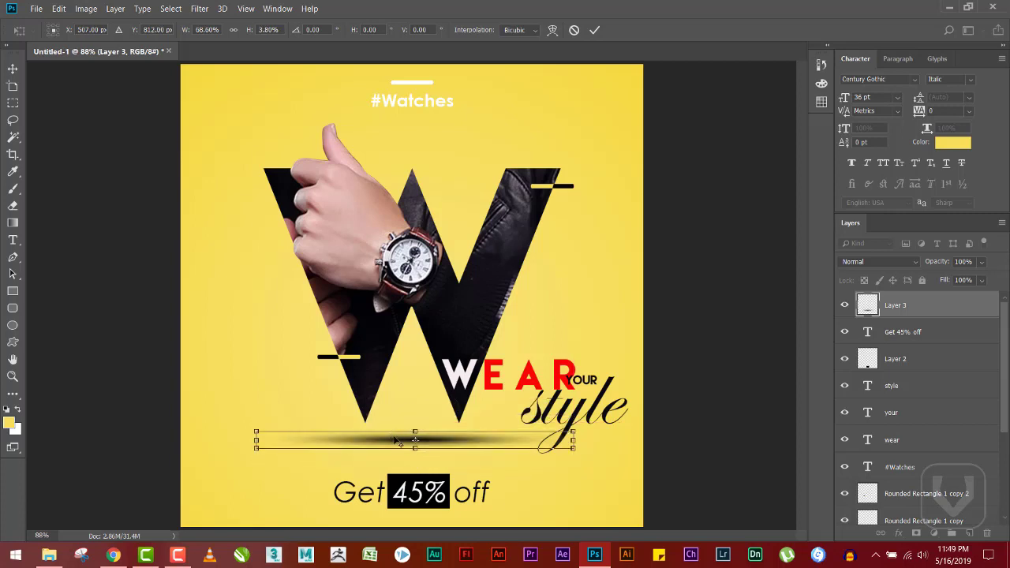
Reduce the opacity of the shadow layer beneath the W to 50%
{"action": "key", "text": "g"}
{"action": "key", "text": "v"}
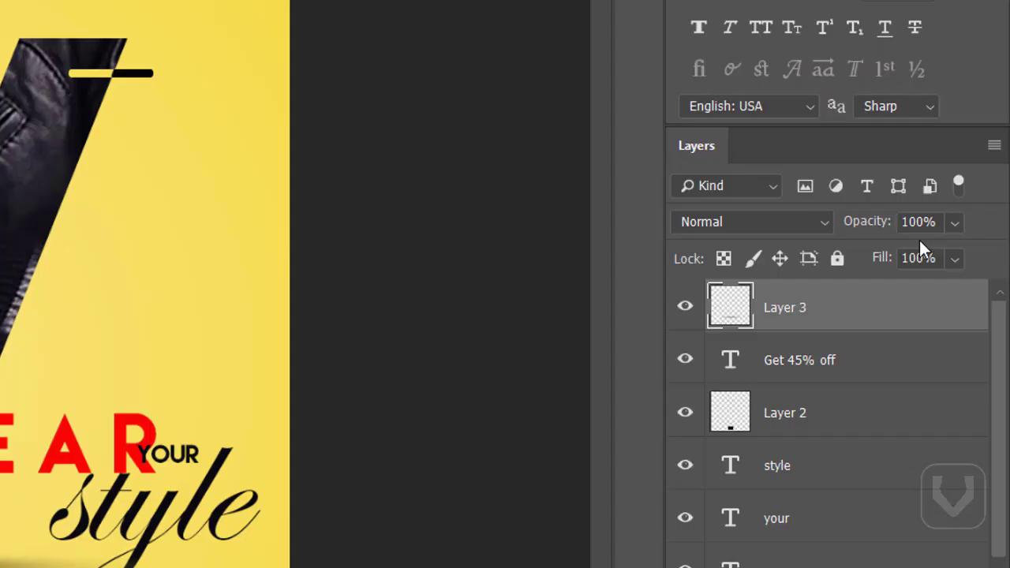
{"action": "key", "text": "5"}
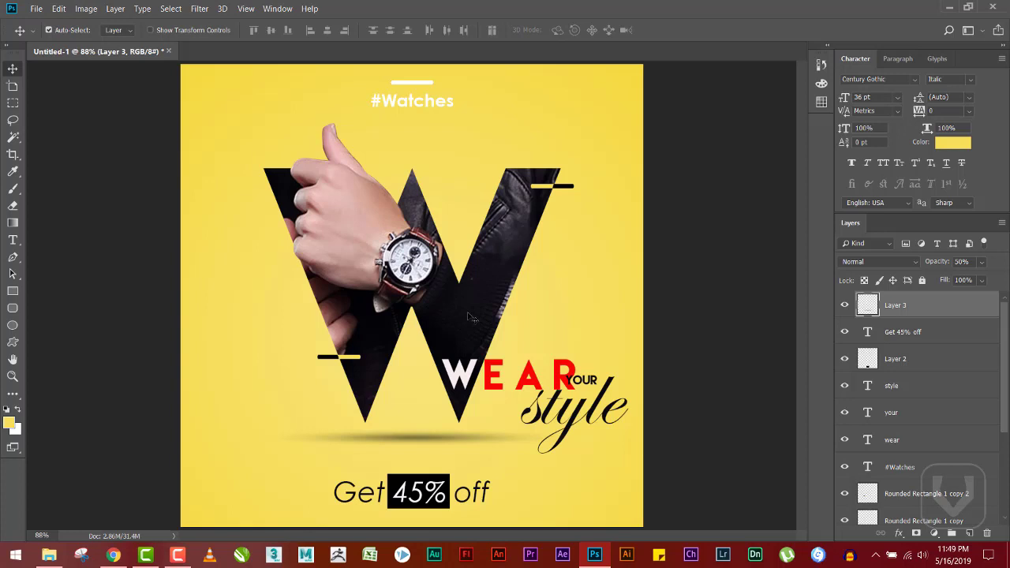
View the whole finished advertisement in full-screen mode, fitted to the screen
{"action": "key", "text": "f"}
{"action": "key", "text": "f"}
{"action": "key", "text": "ctrl+0"}
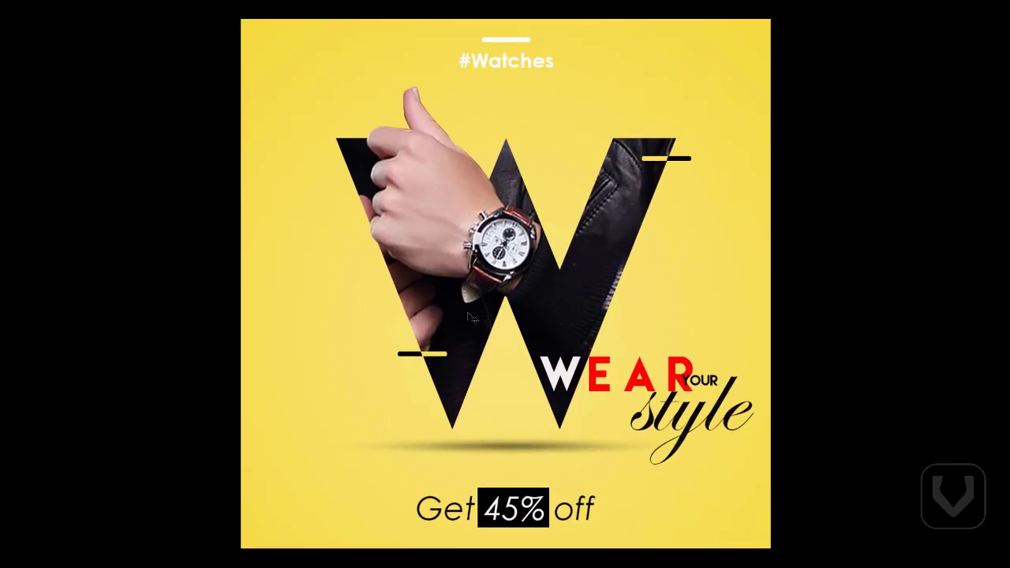